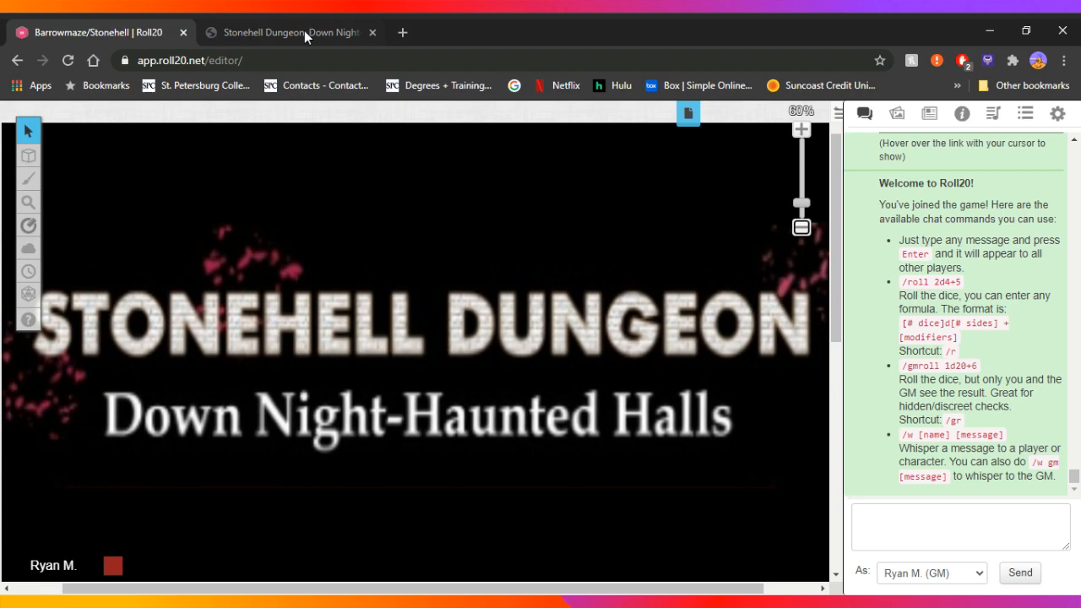
- Switch to the Stonehell Dungeon PDF and examine the Level 1A: Hell's Antechamber map with its monster table and trap legend
{"action": "left_click", "coordinate": [304, 31]}
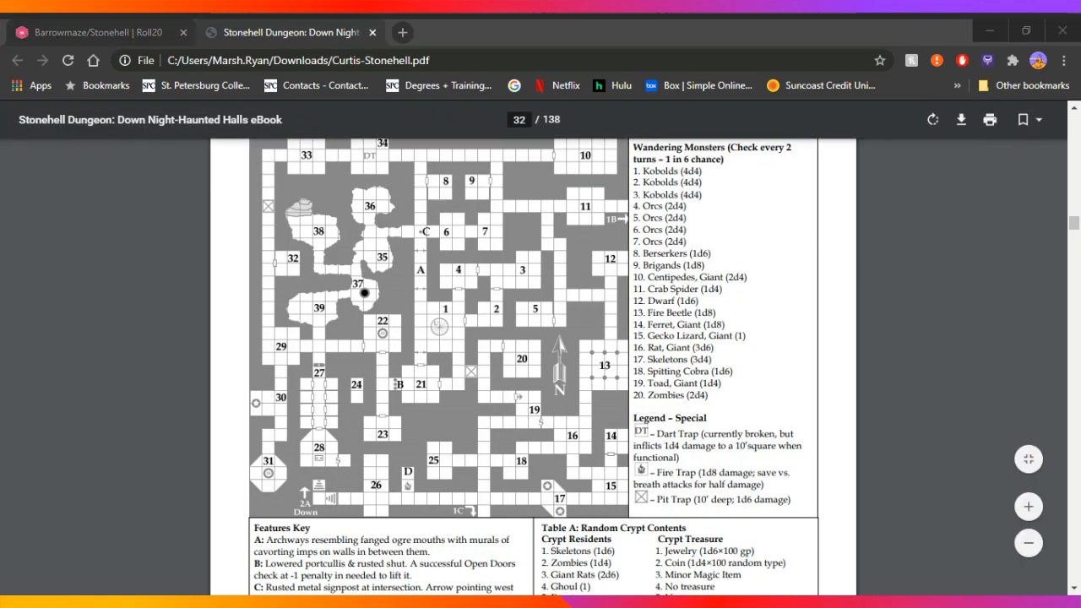
{"action": "scroll", "coordinate": [726, 495], "scroll_direction": "up", "scroll_amount": 1}
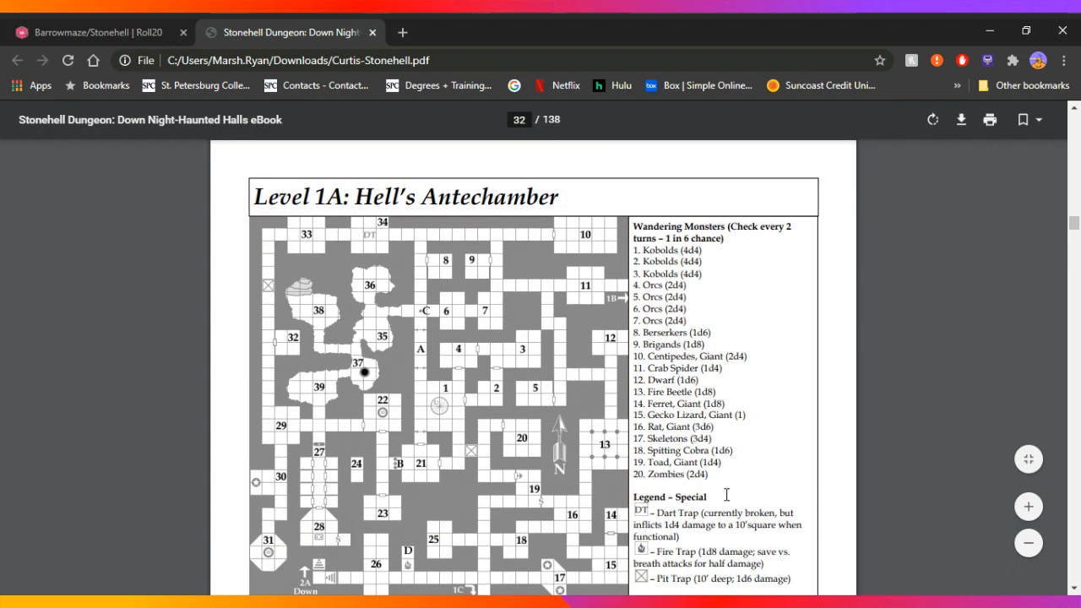
{"action": "scroll", "coordinate": [727, 495], "scroll_direction": "down", "scroll_amount": 1}
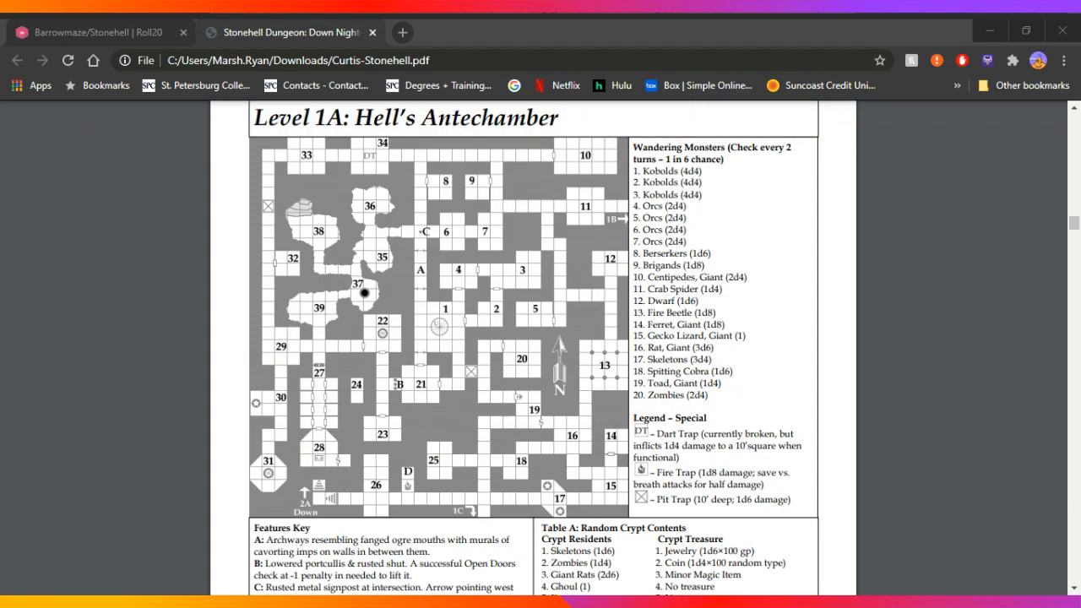
{"action": "scroll", "coordinate": [533, 348], "scroll_direction": "up", "scroll_amount": 1}
{"action": "scroll", "coordinate": [533, 348], "scroll_direction": "down", "scroll_amount": 1}
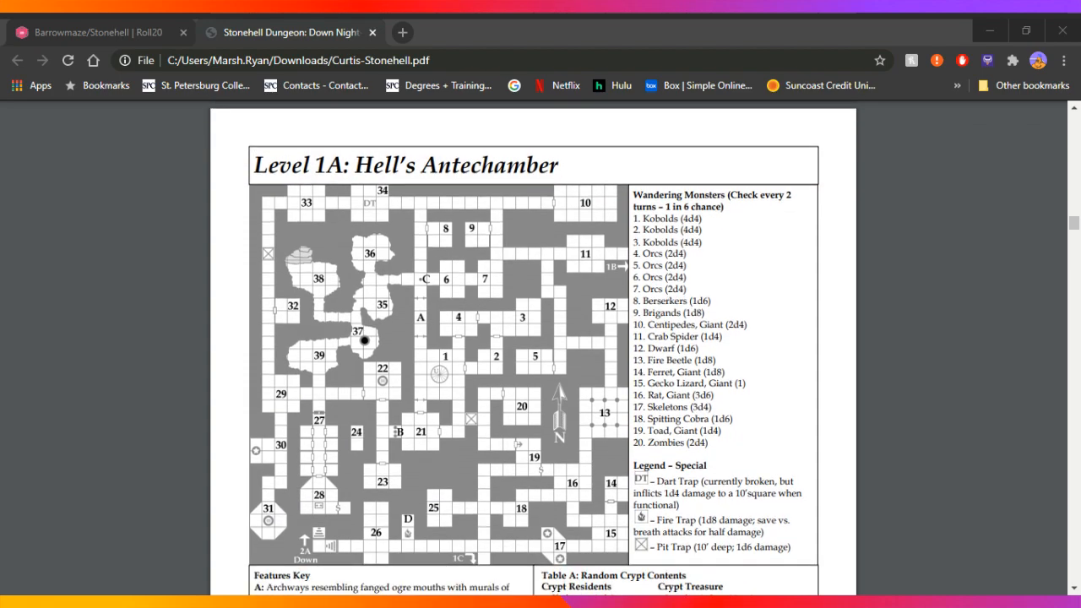
{"action": "scroll", "coordinate": [534, 348], "scroll_direction": "up", "scroll_amount": 1}
{"action": "scroll", "coordinate": [534, 348], "scroll_direction": "down", "scroll_amount": 1}
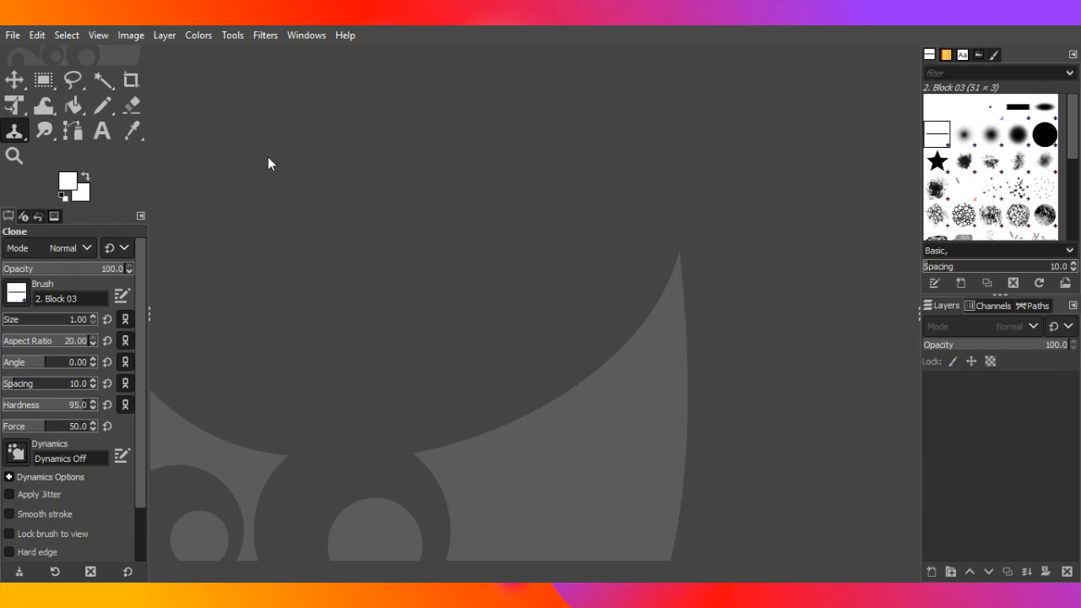
- Switch to GIMP and open the captured dungeon map image Capture.PNG
{"action": "left_click", "coordinate": [16, 42]}
{"action": "left_click", "coordinate": [35, 99]}
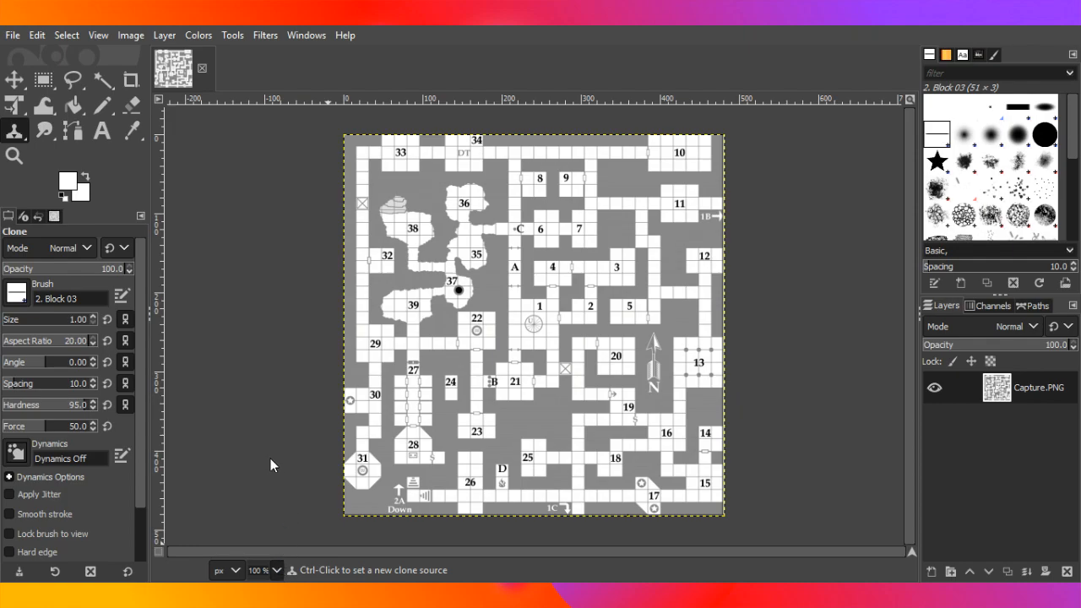
- Remove the DT label from room 34 with the Clone tool, using the 1. Pixel brush and a source in the white corridor beside room 33
{"action": "key", "text": "3"}
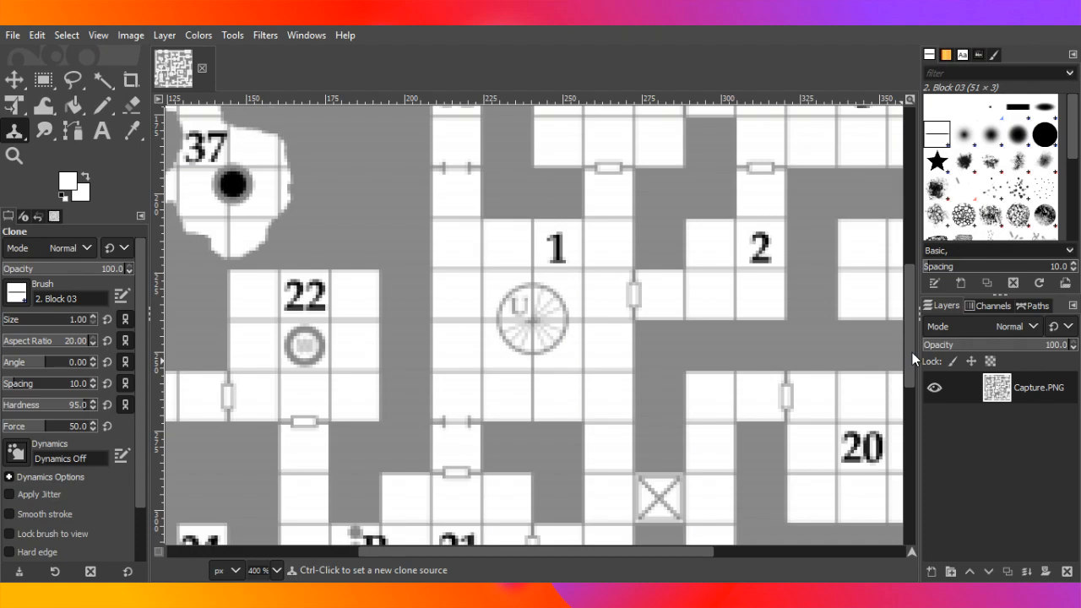
{"action": "left_click_drag", "start_coordinate": [912, 352], "coordinate": [913, 194]}
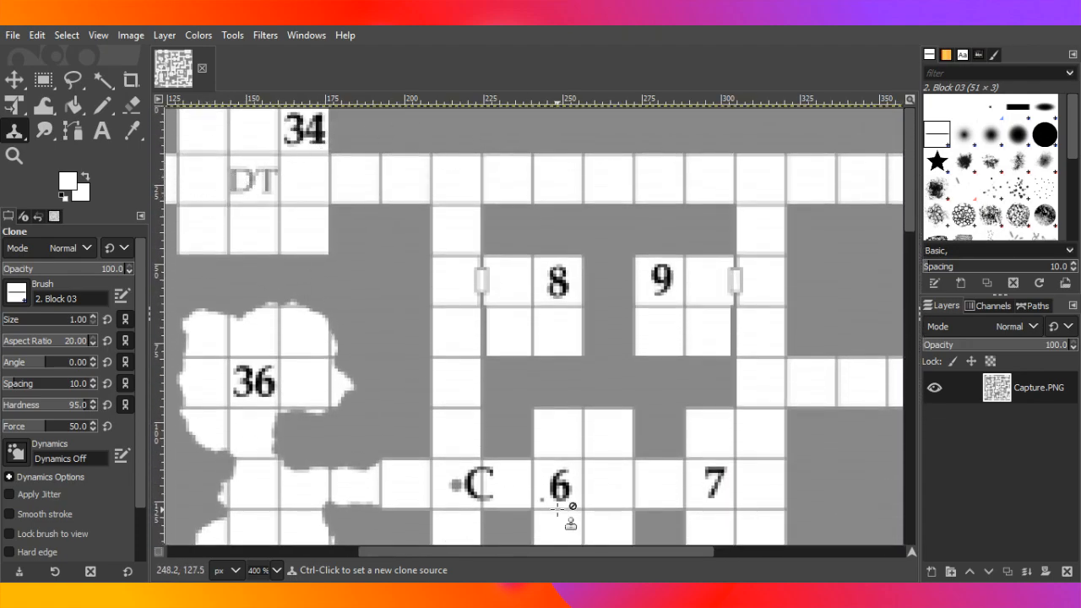
{"action": "left_click_drag", "start_coordinate": [649, 554], "coordinate": [543, 544]}
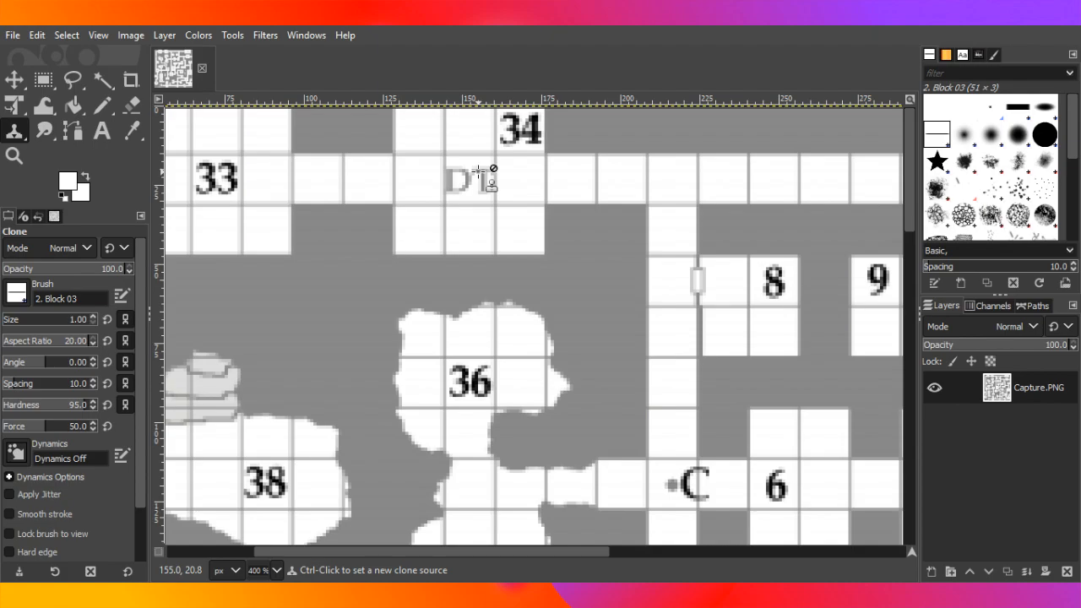
{"action": "left_click", "coordinate": [414, 174]}
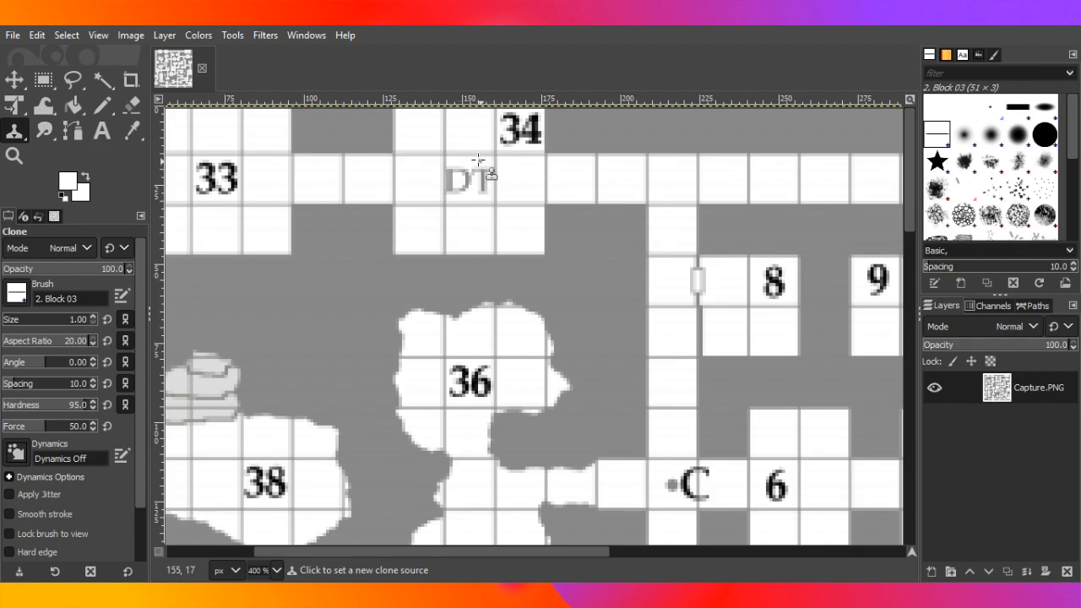
{"action": "left_click", "coordinate": [353, 172], "text": "ctrl"}
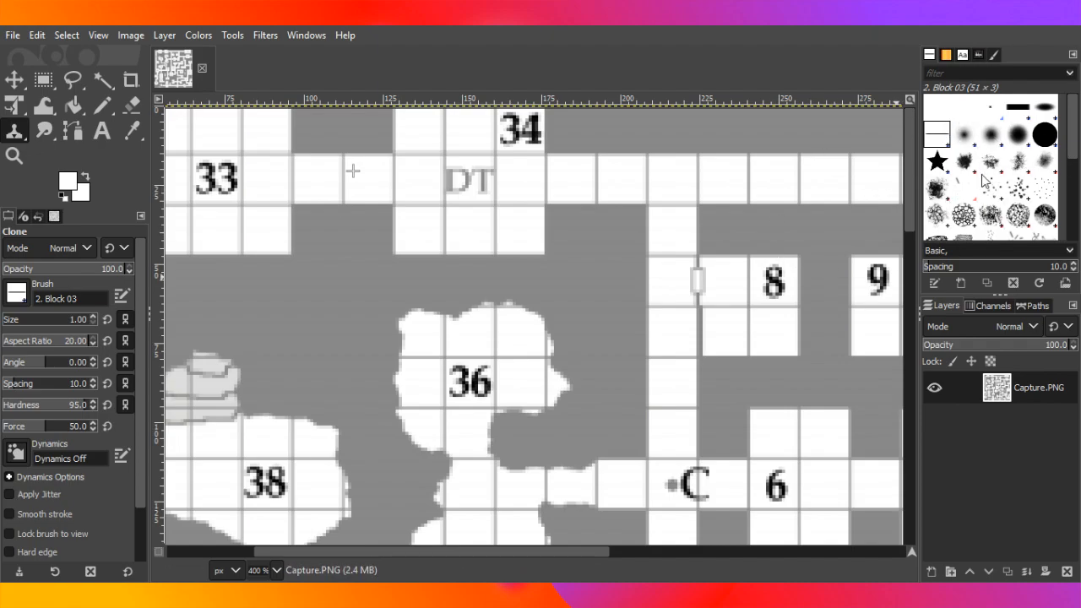
{"action": "left_click", "coordinate": [991, 108]}
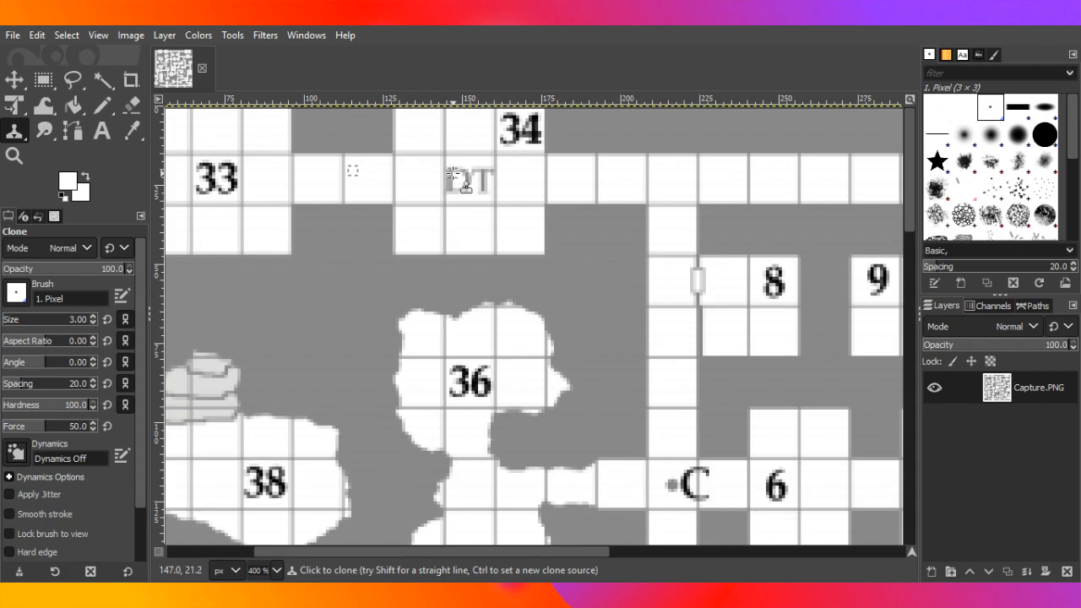
{"action": "left_click_drag", "start_coordinate": [453, 174], "coordinate": [462, 179]}
{"action": "left_click_drag", "start_coordinate": [451, 174], "coordinate": [477, 173]}
{"action": "left_click_drag", "start_coordinate": [454, 174], "coordinate": [452, 188]}
{"action": "left_click_drag", "start_coordinate": [467, 166], "coordinate": [470, 218]}
{"action": "key", "text": "ctrl+z"}
{"action": "left_click_drag", "start_coordinate": [485, 189], "coordinate": [473, 175]}
{"action": "key", "text": "ctrl"}
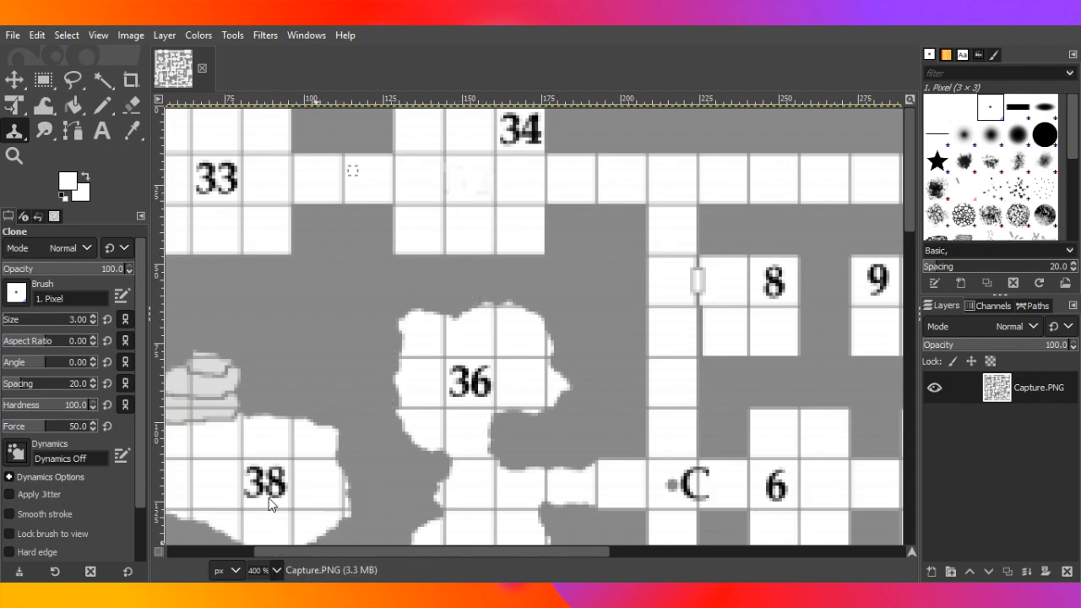
- Clone white floor from inside room 28 over the S secret-door marker between that room and the small square east of it
{"action": "key", "text": "1"}
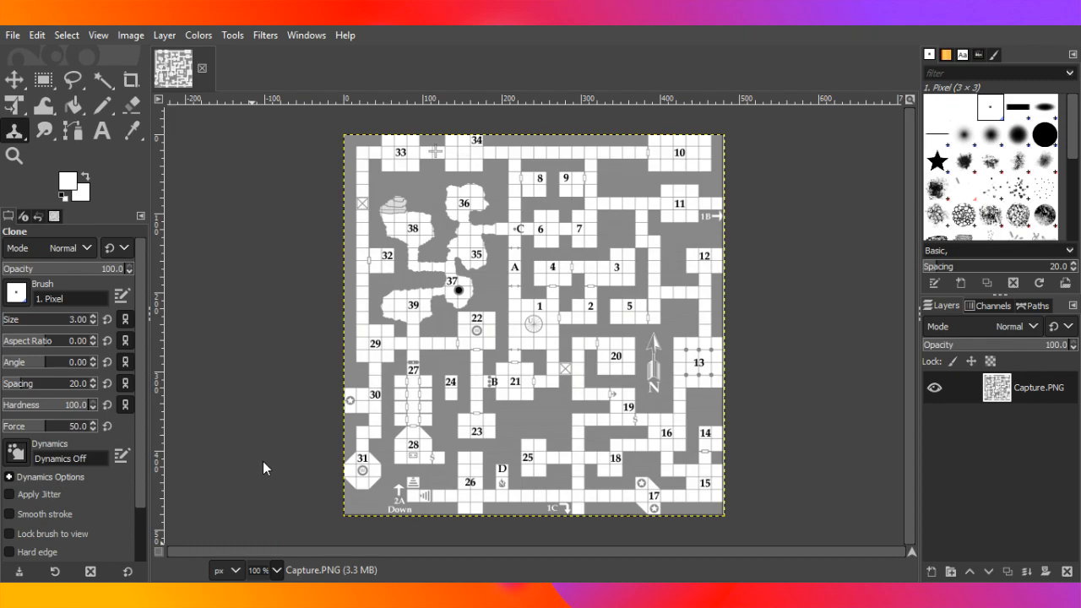
{"action": "key", "text": "3"}
{"action": "scroll", "coordinate": [414, 435], "scroll_direction": "down", "scroll_amount": 5}
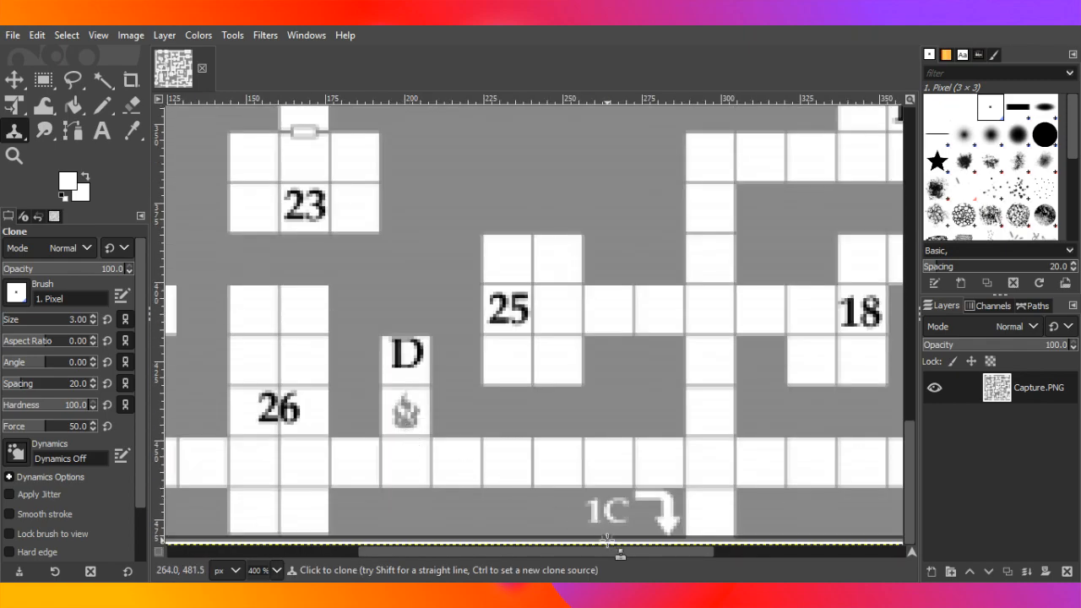
{"action": "left_click_drag", "start_coordinate": [619, 550], "coordinate": [470, 550]}
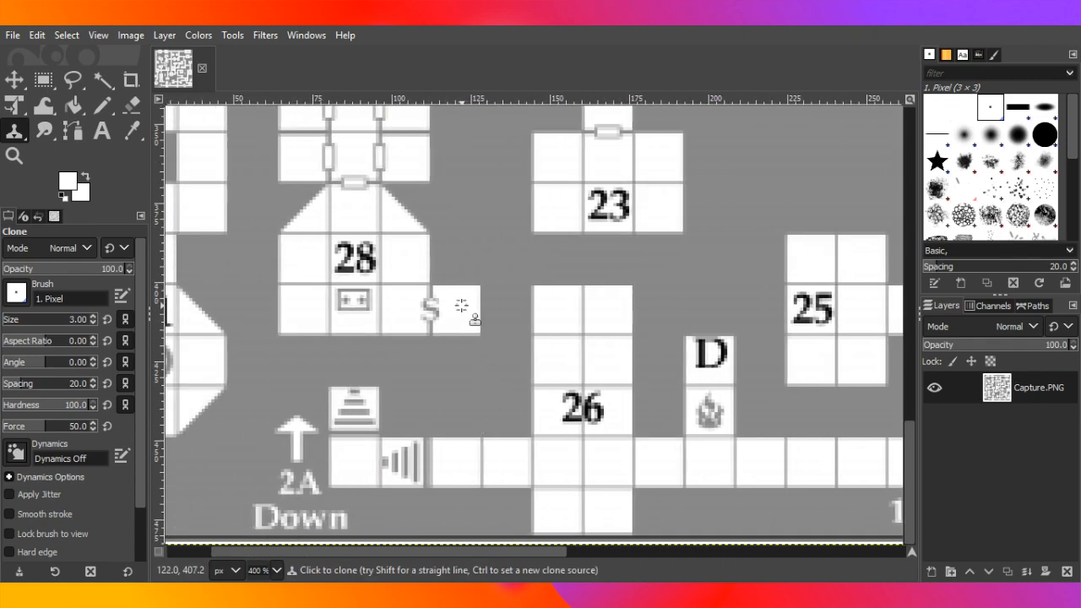
{"action": "left_click", "coordinate": [391, 300], "text": "ctrl"}
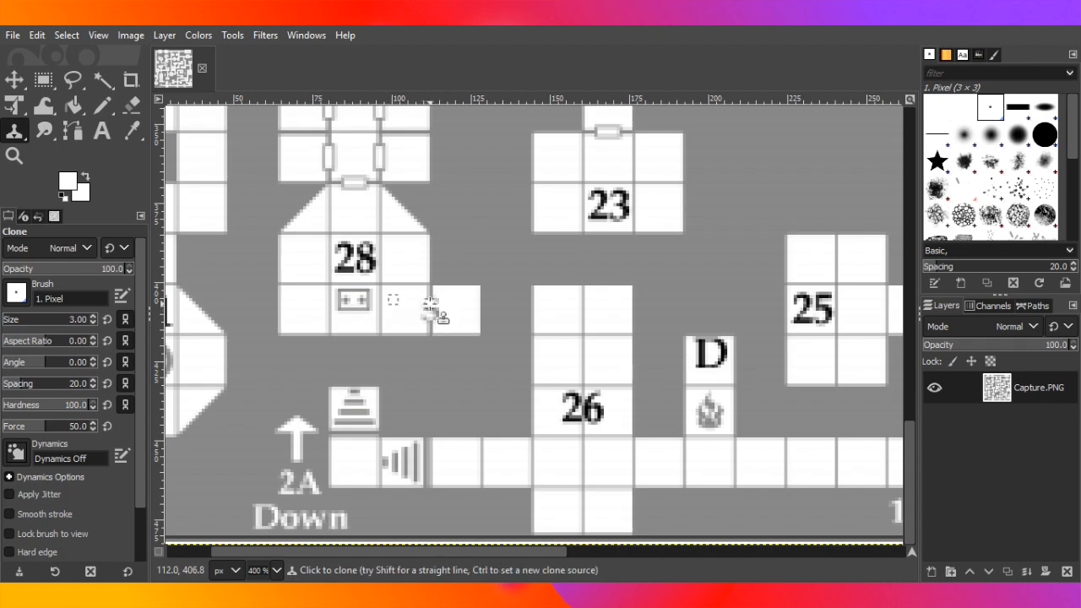
{"action": "mouse_move", "coordinate": [428, 305]}
{"action": "left_mouse_down"}
{"action": "mouse_move", "coordinate": [433, 313]}
{"action": "mouse_move", "coordinate": [412, 315]}
{"action": "left_mouse_up"}
{"action": "key", "text": "ctrl"}
- Try to redraw the wall east of room 28 by cloning the grey background between rooms 28 and 23
{"action": "left_click", "coordinate": [468, 171], "text": "ctrl"}
{"action": "mouse_move", "coordinate": [430, 298]}
{"action": "left_mouse_down"}
{"action": "mouse_move", "coordinate": [431, 338]}
{"action": "mouse_move", "coordinate": [432, 292]}
{"action": "left_mouse_up"}
{"action": "left_click_drag", "start_coordinate": [429, 331], "coordinate": [430, 295]}
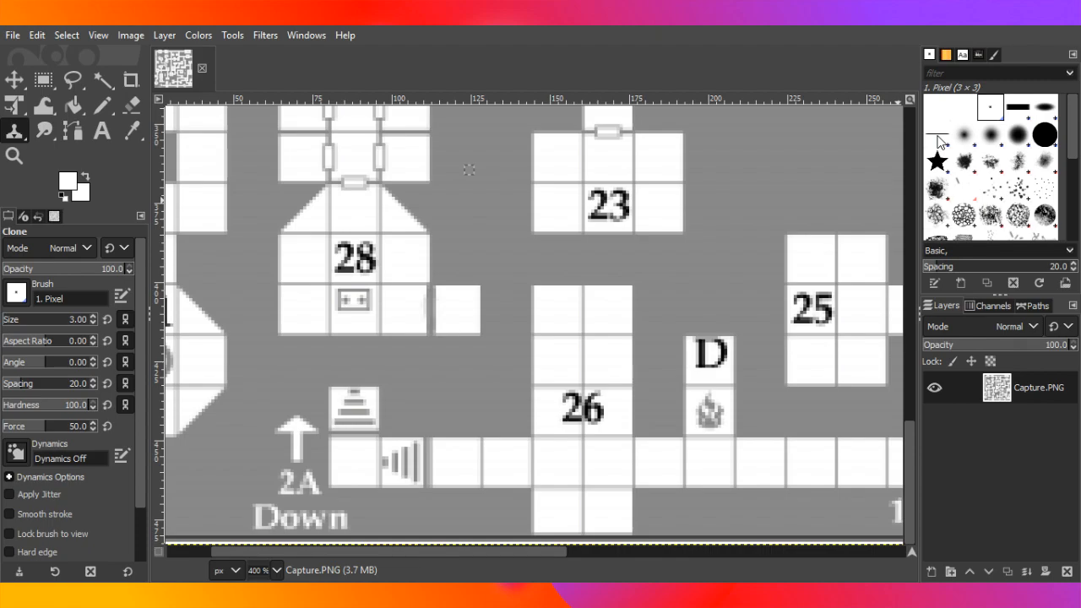
{"action": "key", "text": "ctrl+y"}
- Set the Clone brush to 2. Block 03 at an angle of 91, with its source in the grey background above room 25
{"action": "left_click", "coordinate": [938, 135]}
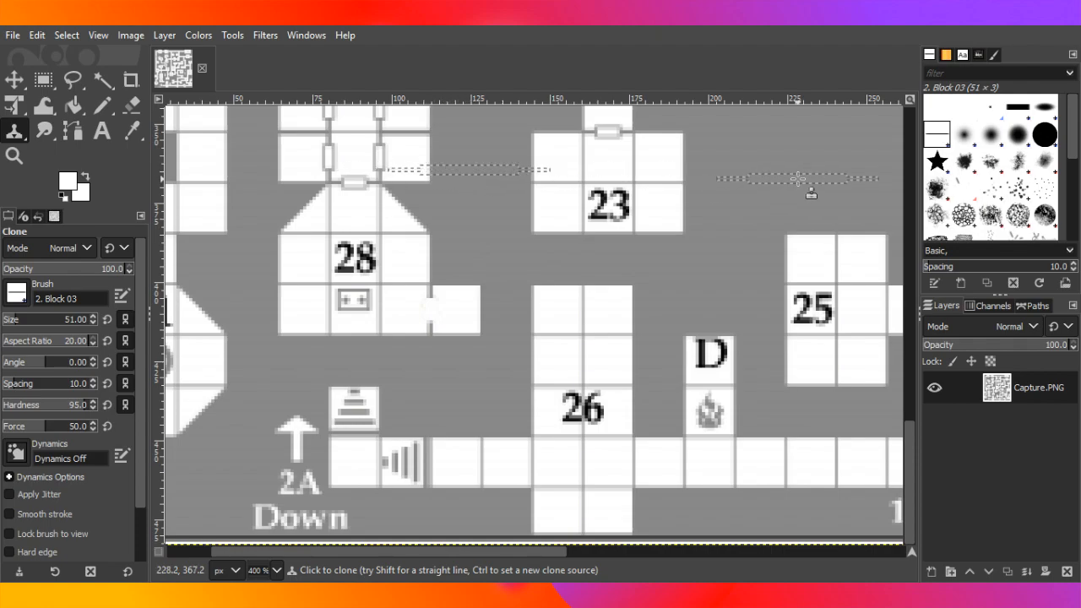
{"action": "left_click", "coordinate": [799, 175], "text": "ctrl"}
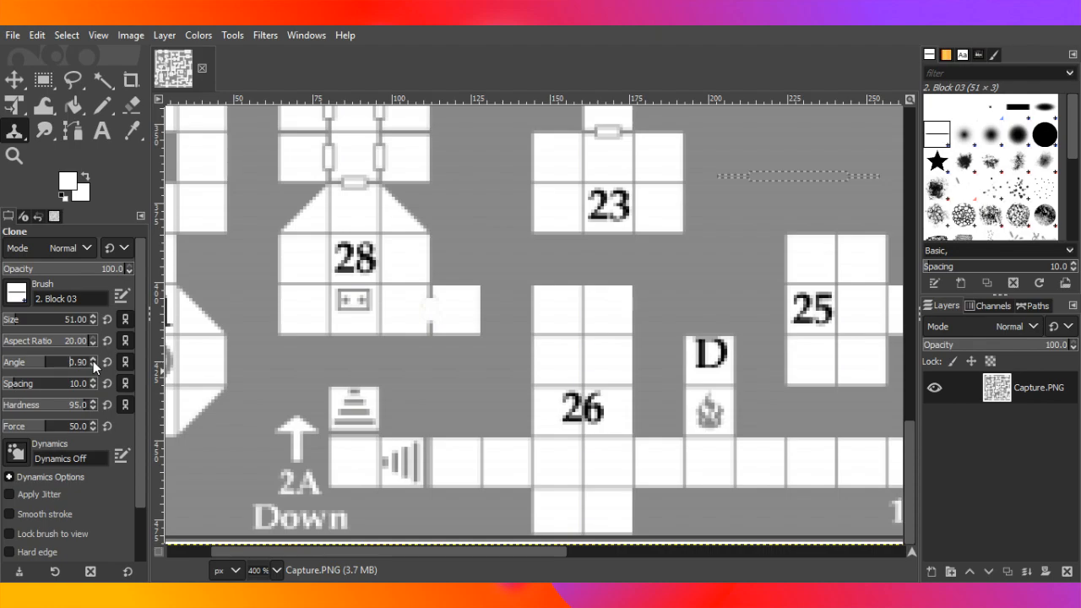
{"action": "left_click_drag", "start_coordinate": [92, 360], "coordinate": [2, 364]}
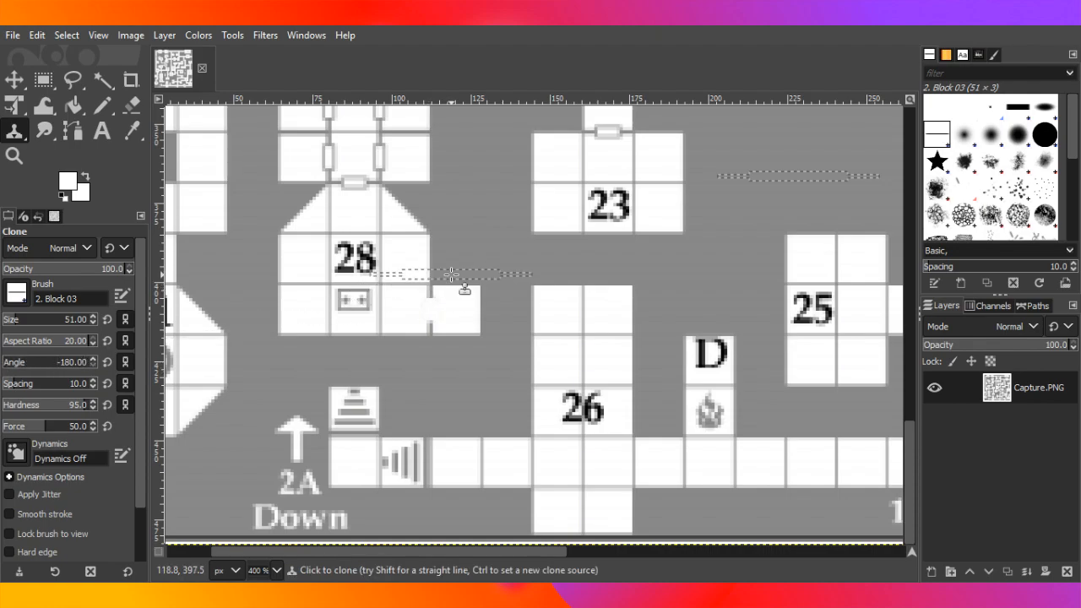
{"action": "left_click", "coordinate": [86, 365]}
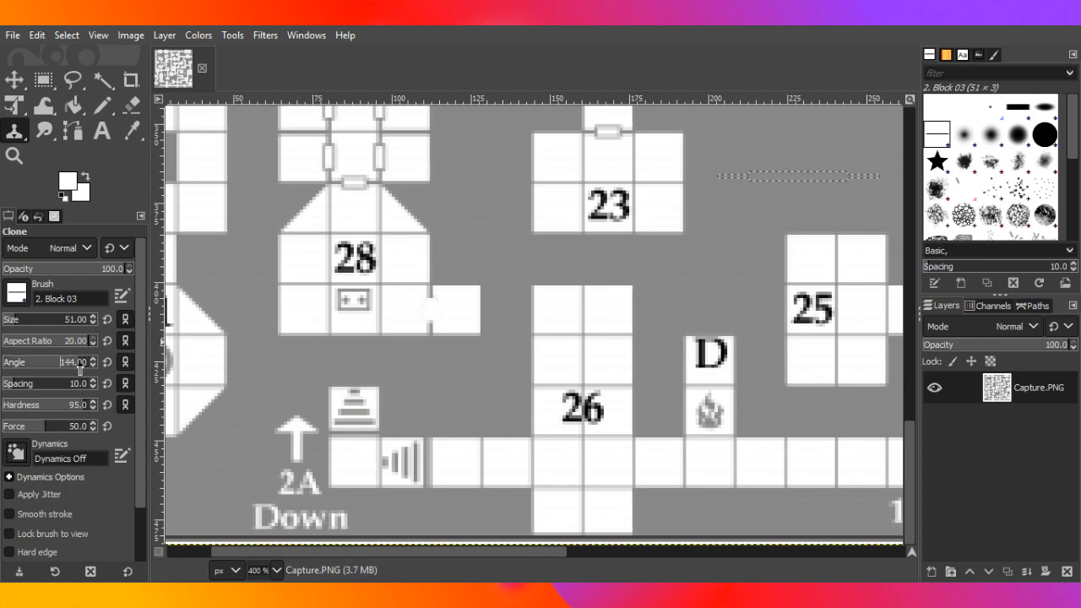
{"action": "left_click_drag", "start_coordinate": [32, 366], "coordinate": [106, 368]}
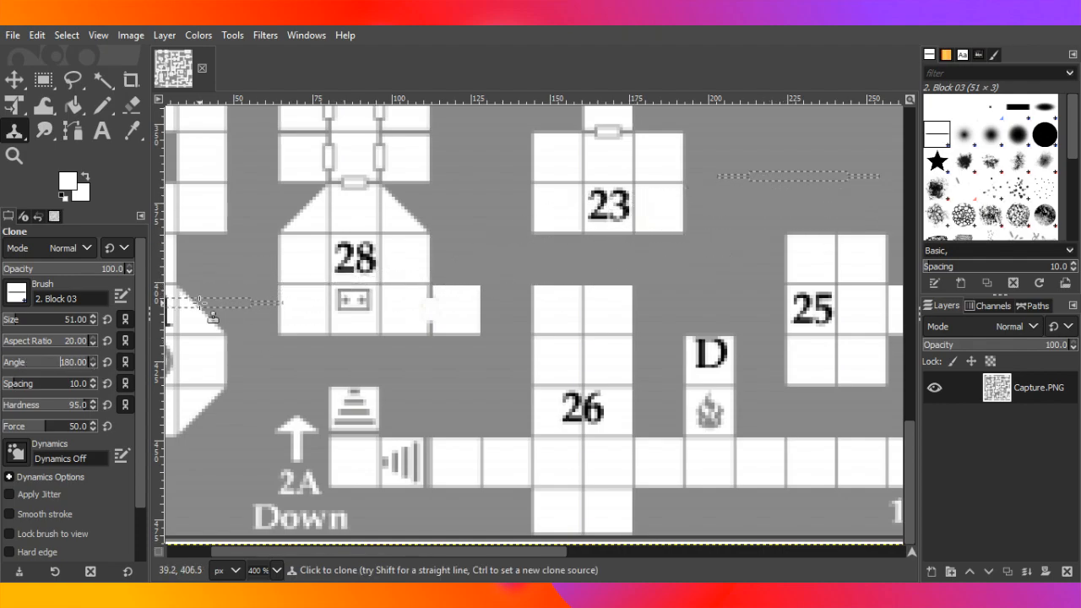
{"action": "left_click", "coordinate": [108, 362]}
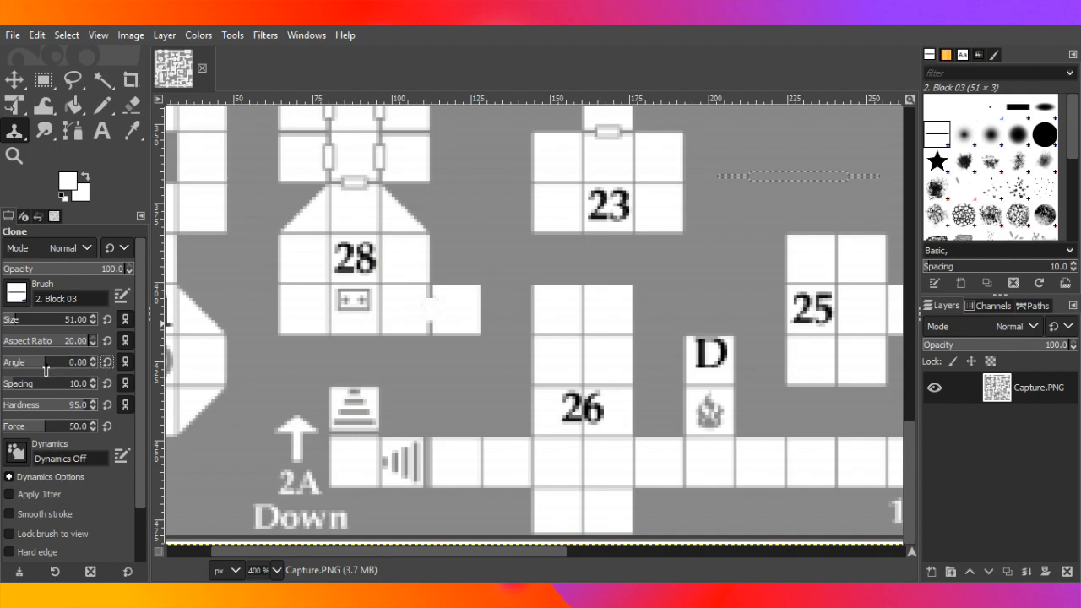
{"action": "left_click_drag", "start_coordinate": [46, 372], "coordinate": [73, 373]}
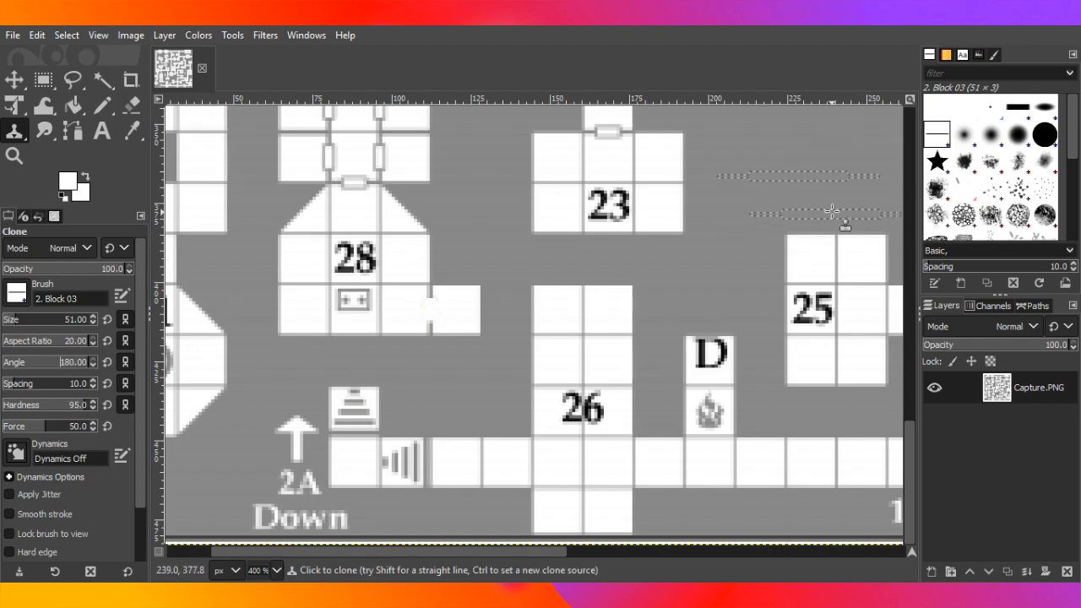
{"action": "left_click", "coordinate": [86, 371]}
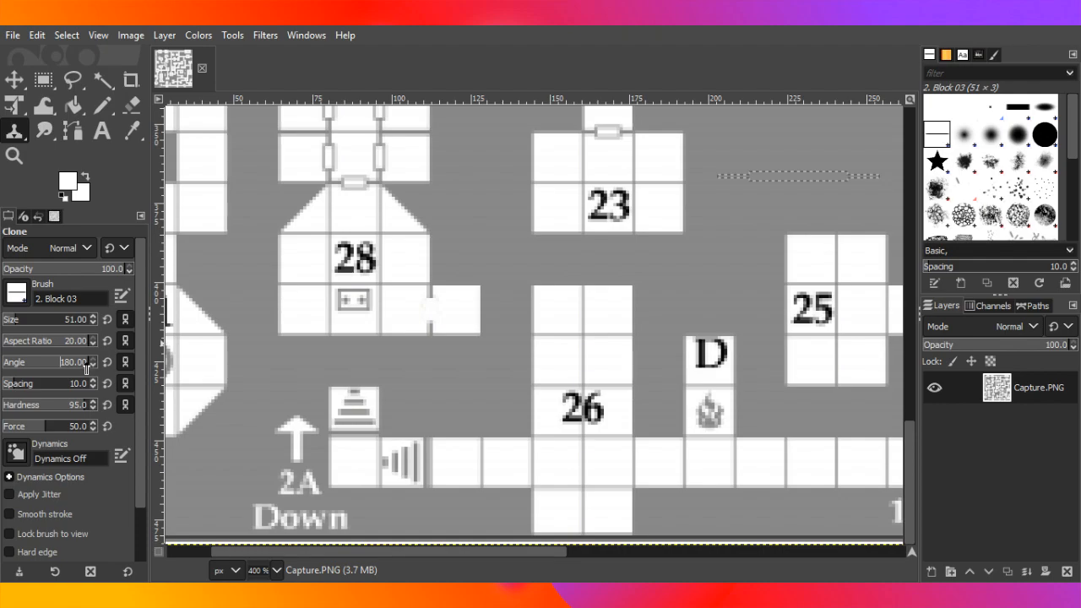
{"action": "left_click_drag", "start_coordinate": [89, 369], "coordinate": [61, 369]}
{"action": "left_click", "coordinate": [46, 362]}
{"action": "left_click", "coordinate": [76, 361]}
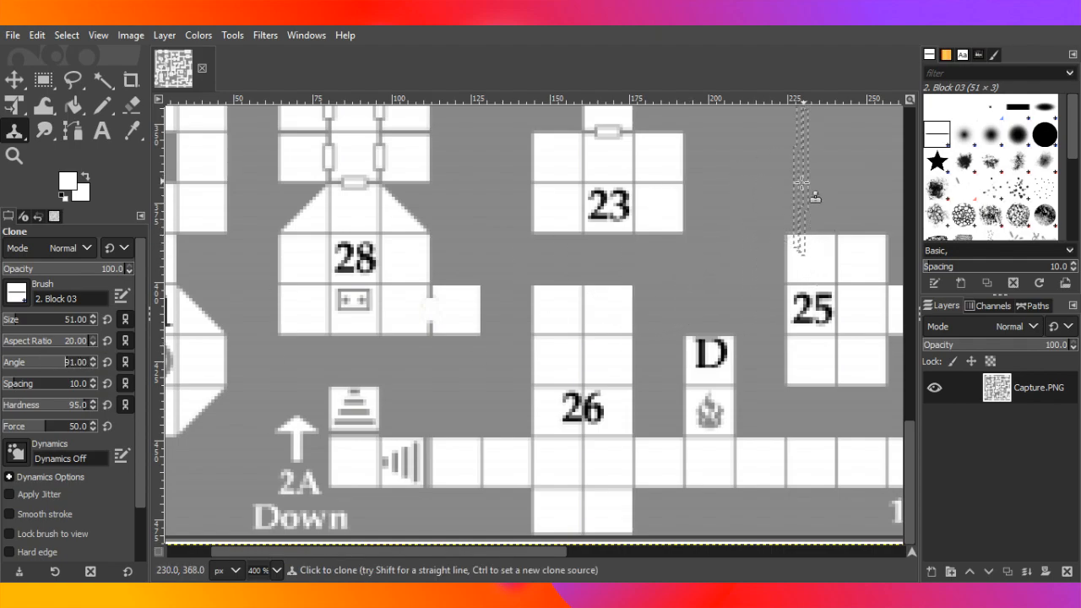
- Try to stamp a vertical grey wall line east of room 28 with the Block 03 brush
{"action": "left_click", "coordinate": [436, 327]}
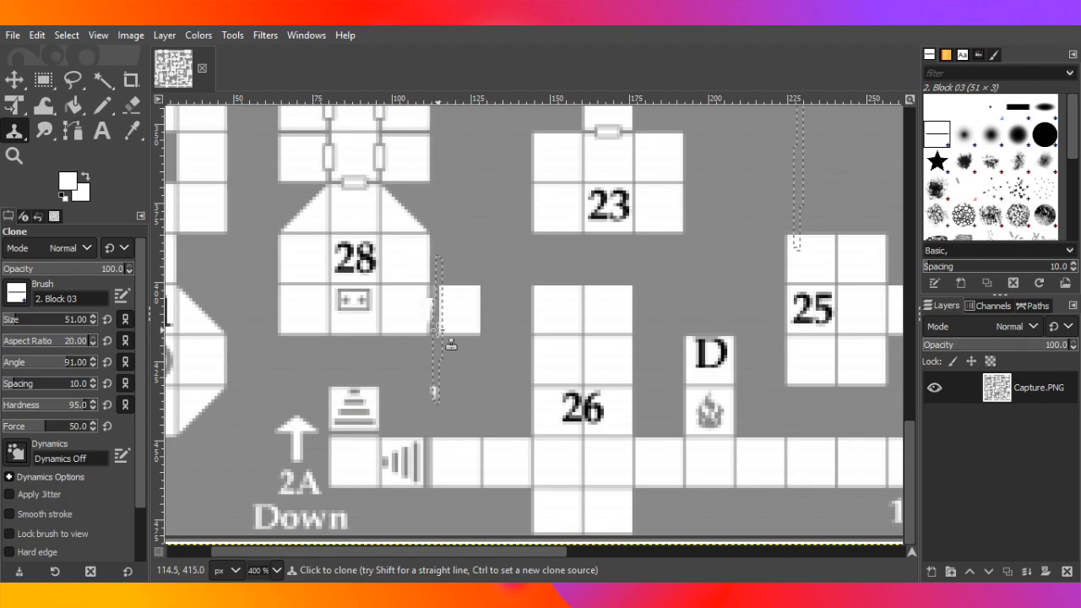
{"action": "left_click", "coordinate": [435, 329]}
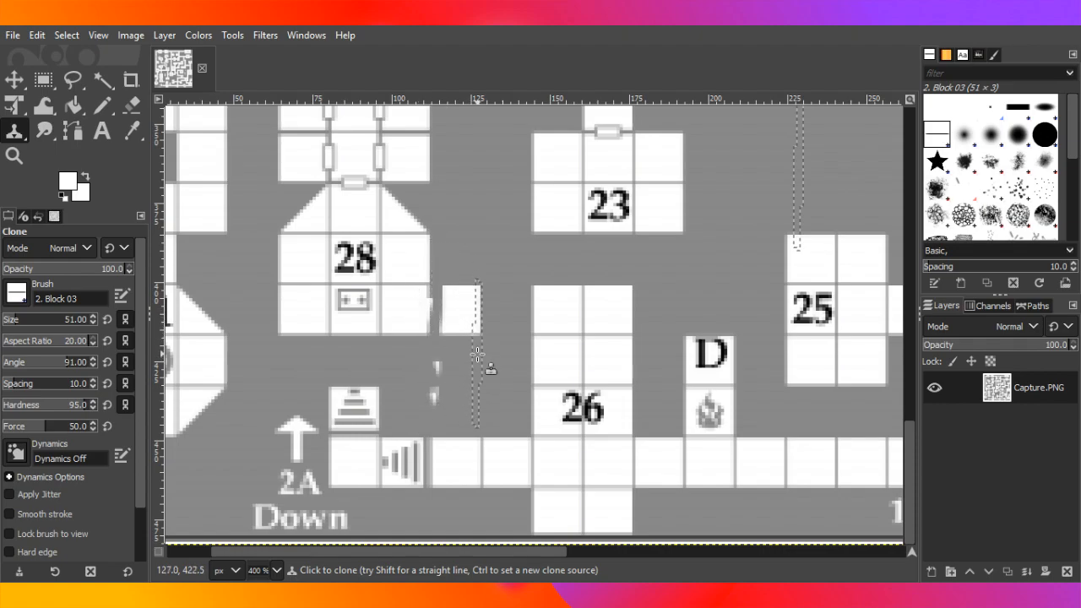
{"action": "key", "text": "ctrl"}
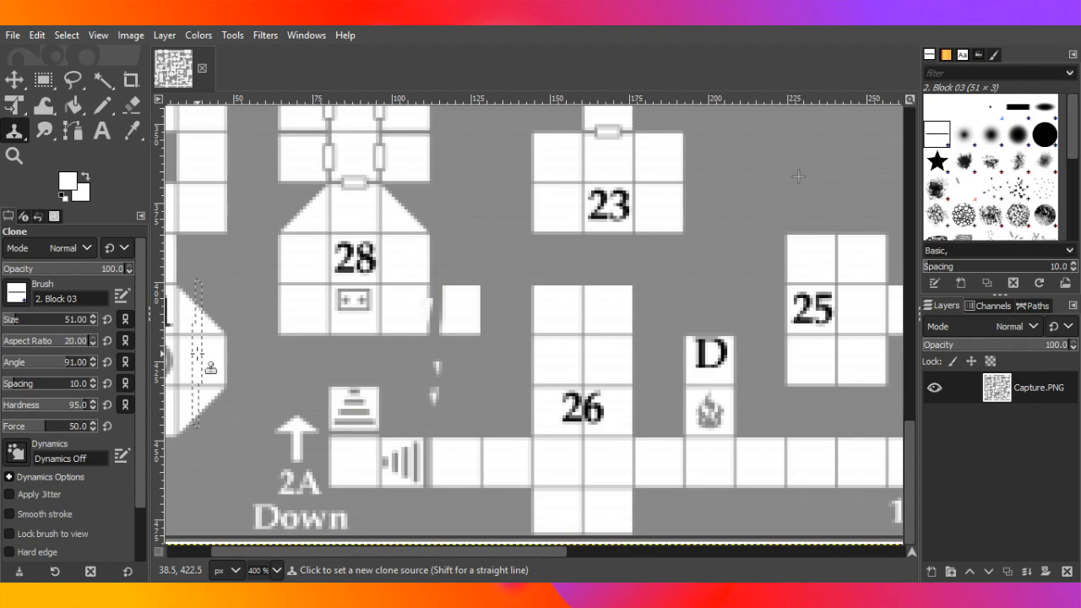
- Fill the wall gap east of room 28 with a vertical line cloned from the grey above room 25, using the 1. Pixel brush
{"action": "left_click", "coordinate": [798, 176], "text": "ctrl"}
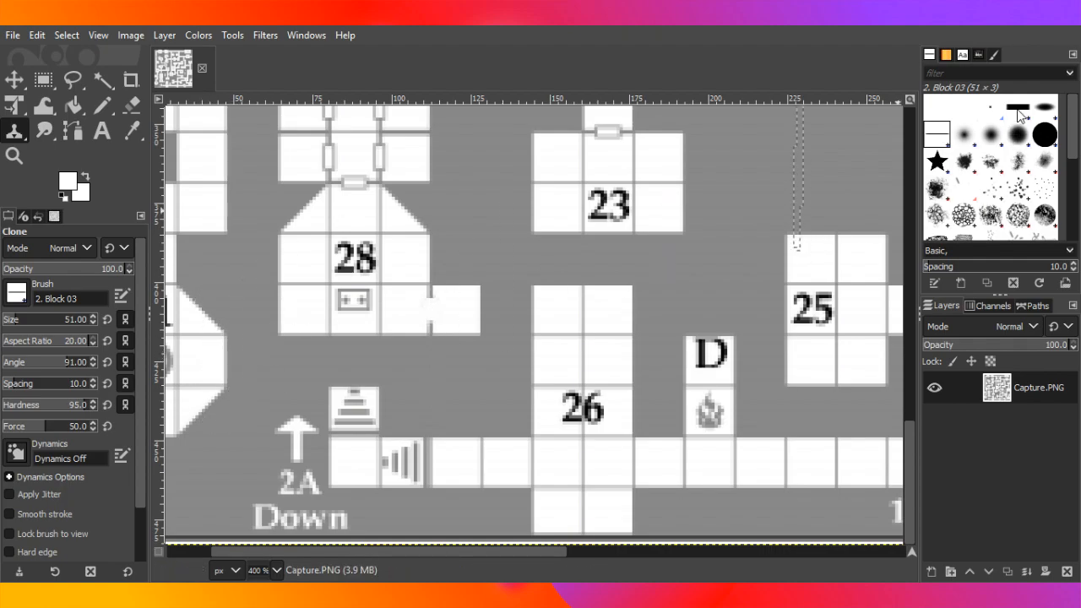
{"action": "left_click", "coordinate": [991, 108]}
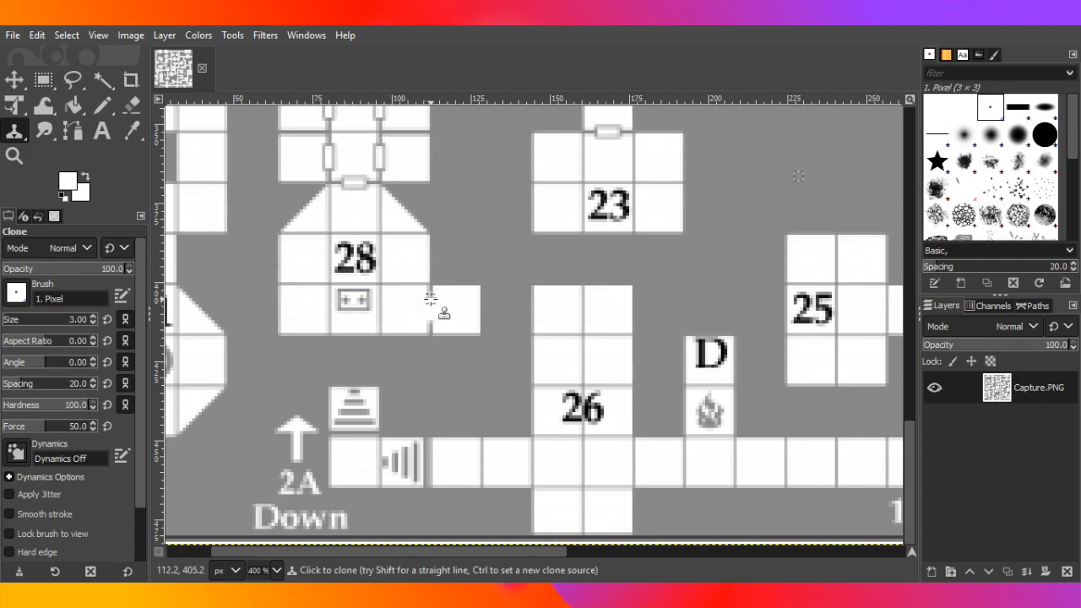
{"action": "left_click_drag", "start_coordinate": [431, 297], "coordinate": [431, 330]}
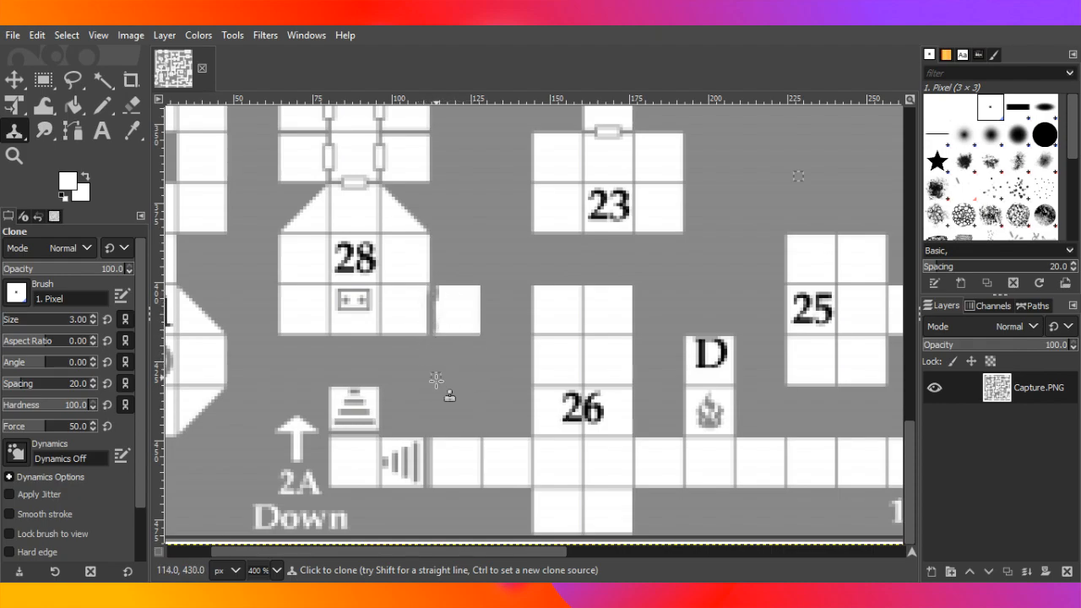
{"action": "scroll", "coordinate": [454, 387], "scroll_direction": "up", "scroll_amount": 15}
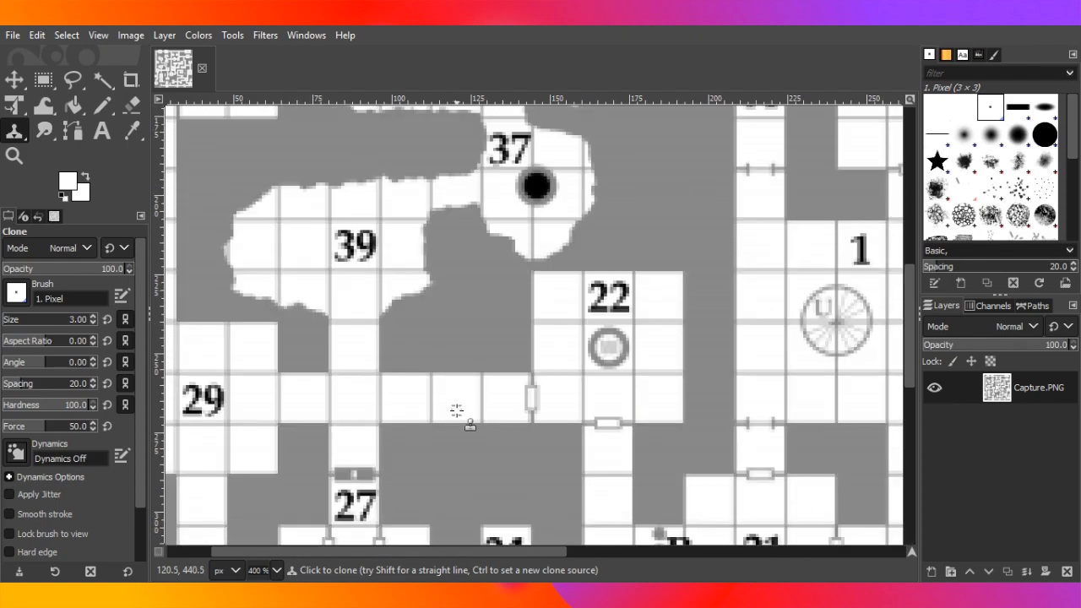
{"action": "scroll", "coordinate": [547, 186], "scroll_direction": "down", "scroll_amount": 12}
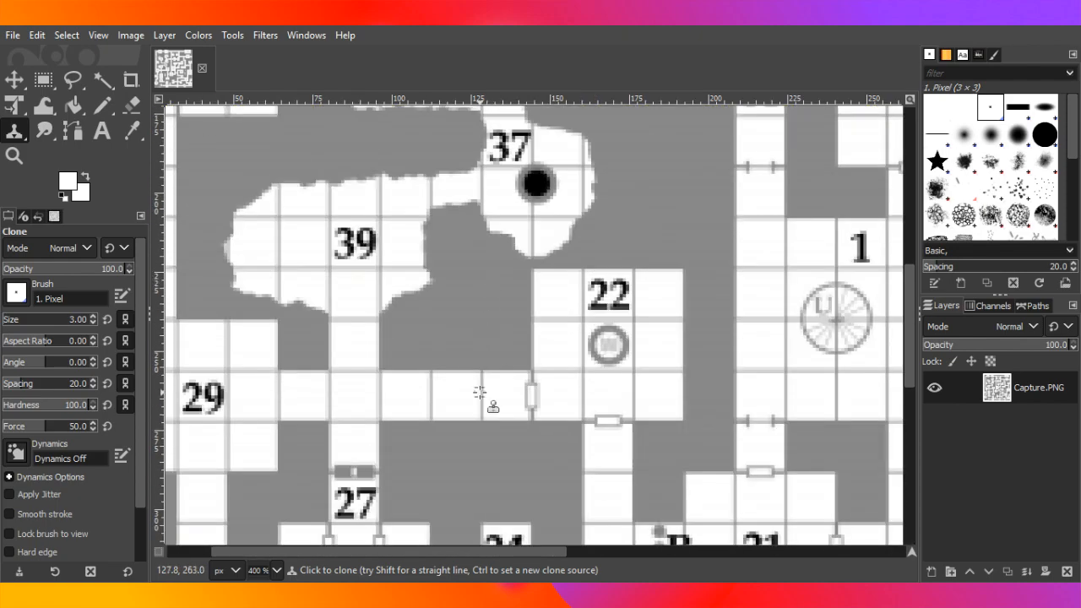
- Clone white corridor floor from just below room 26 over the fire trap symbol under the letter D
{"action": "scroll", "coordinate": [507, 422], "scroll_direction": "up", "scroll_amount": 3}
{"action": "scroll", "coordinate": [591, 445], "scroll_direction": "down", "scroll_amount": 3}
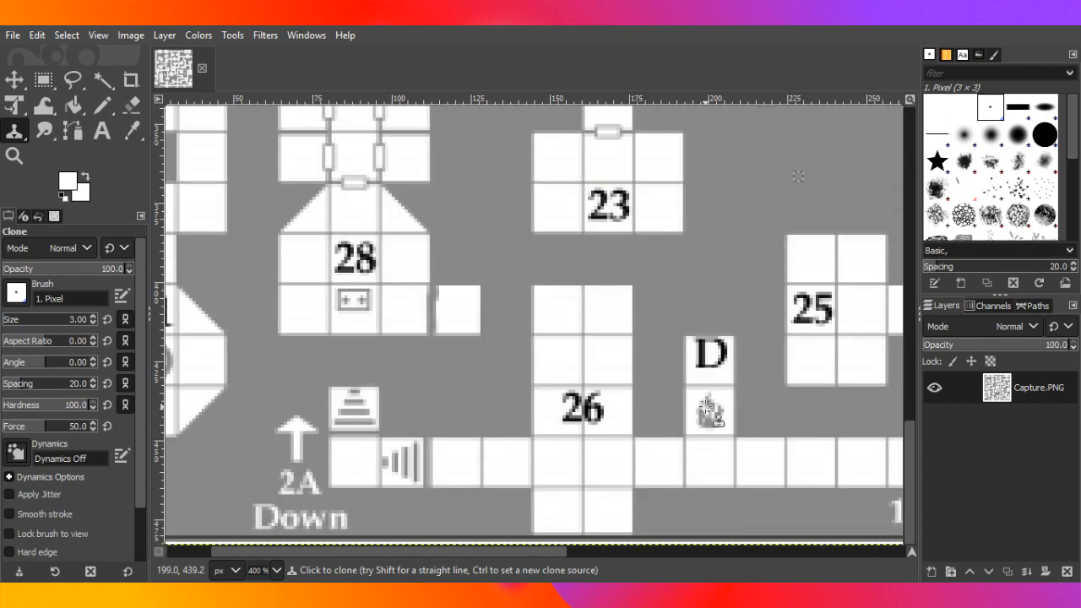
{"action": "left_click", "coordinate": [549, 452], "text": "ctrl"}
{"action": "mouse_move", "coordinate": [700, 395]}
{"action": "left_mouse_down"}
{"action": "mouse_move", "coordinate": [714, 399]}
{"action": "mouse_move", "coordinate": [698, 422]}
{"action": "mouse_move", "coordinate": [715, 422]}
{"action": "mouse_move", "coordinate": [706, 407]}
{"action": "left_mouse_up"}
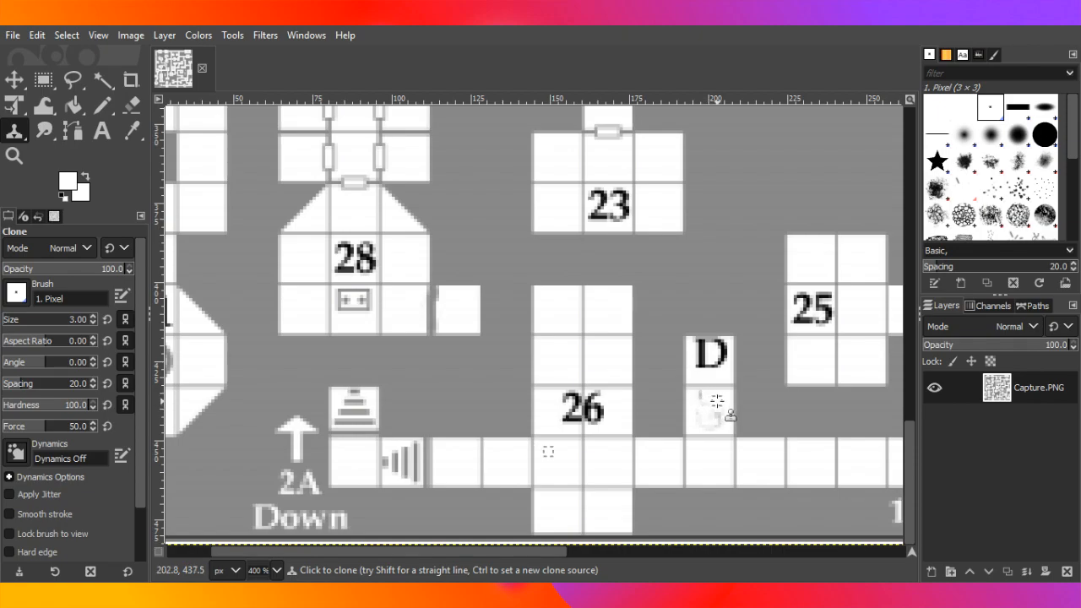
{"action": "key", "text": "ctrl"}
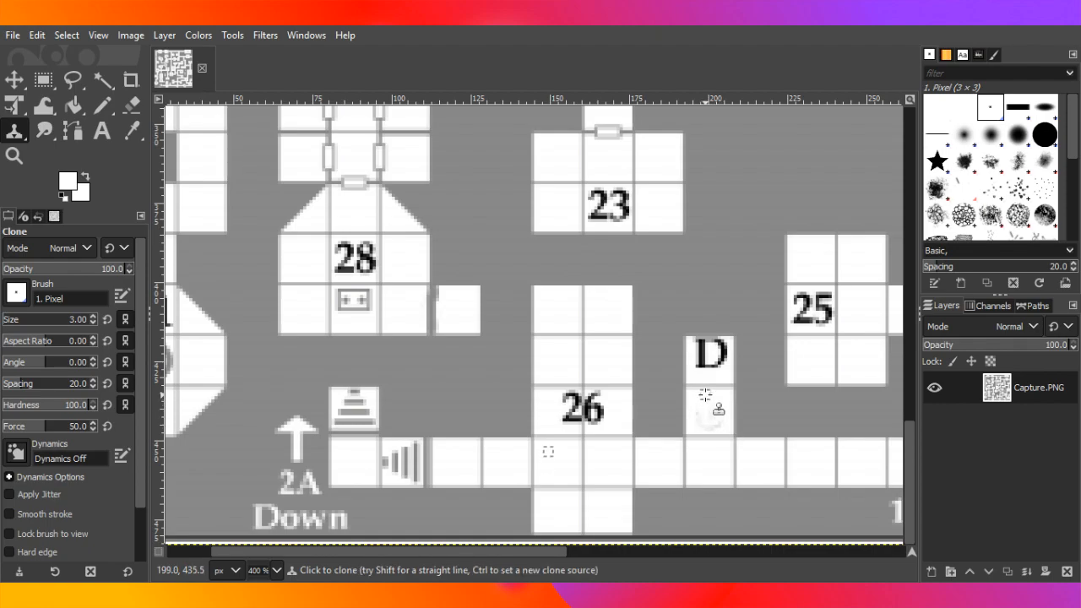
{"action": "mouse_move", "coordinate": [701, 408]}
{"action": "left_mouse_down"}
{"action": "mouse_move", "coordinate": [701, 426]}
{"action": "mouse_move", "coordinate": [713, 427]}
{"action": "mouse_move", "coordinate": [718, 403]}
{"action": "left_mouse_up"}
- Examine the southern, central and eastern parts of the map for remaining trap and secret-door markings
{"action": "scroll", "coordinate": [591, 404], "scroll_direction": "up", "scroll_amount": 5}
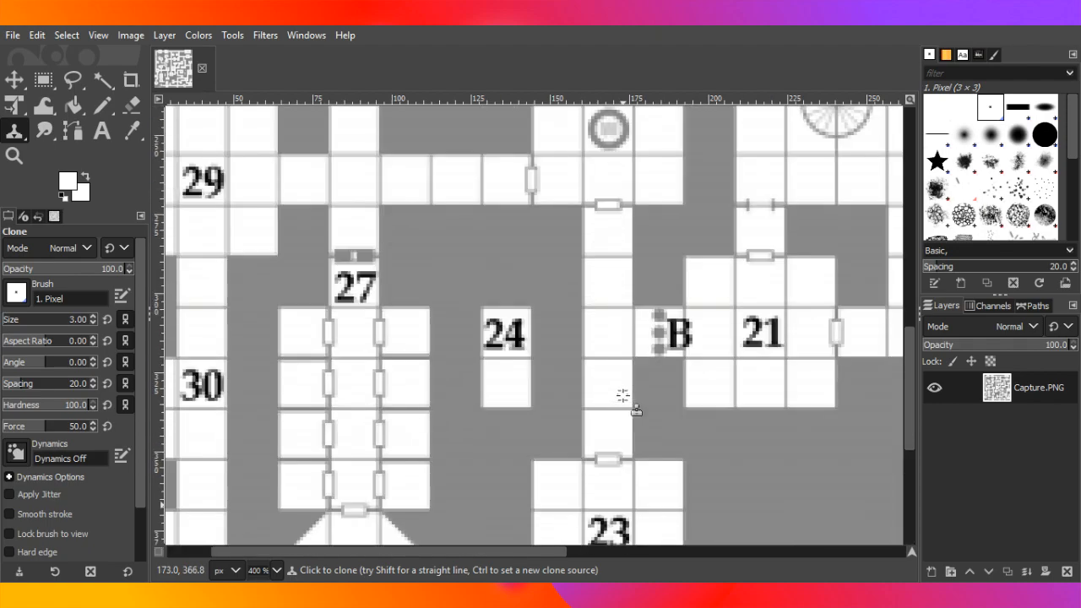
{"action": "scroll", "coordinate": [632, 408], "scroll_direction": "up", "scroll_amount": 3}
{"action": "scroll", "coordinate": [634, 408], "scroll_direction": "down", "scroll_amount": 8}
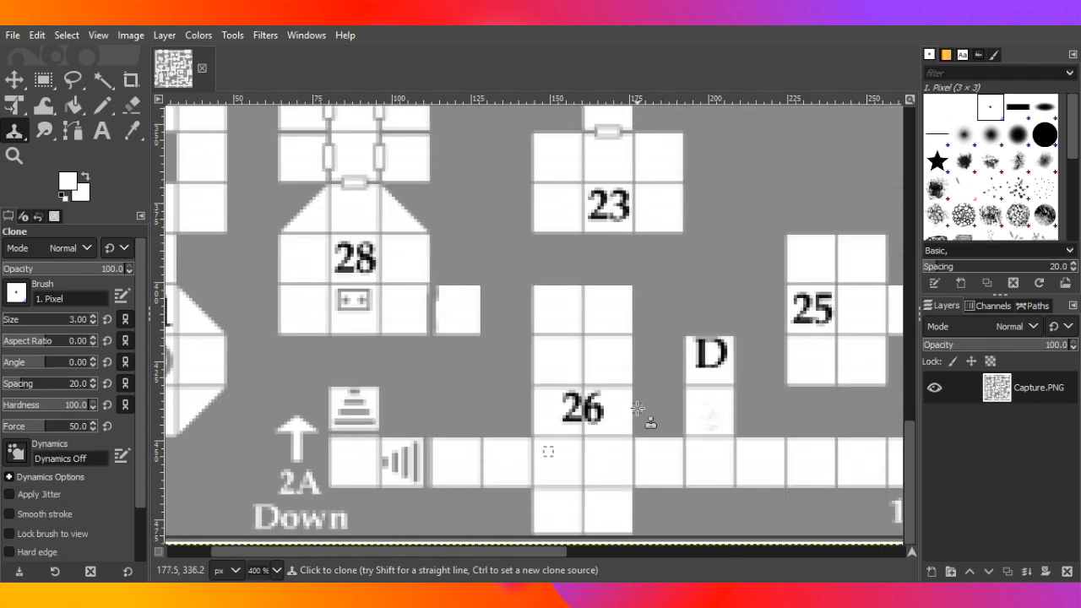
{"action": "left_click_drag", "start_coordinate": [723, 363], "coordinate": [710, 359]}
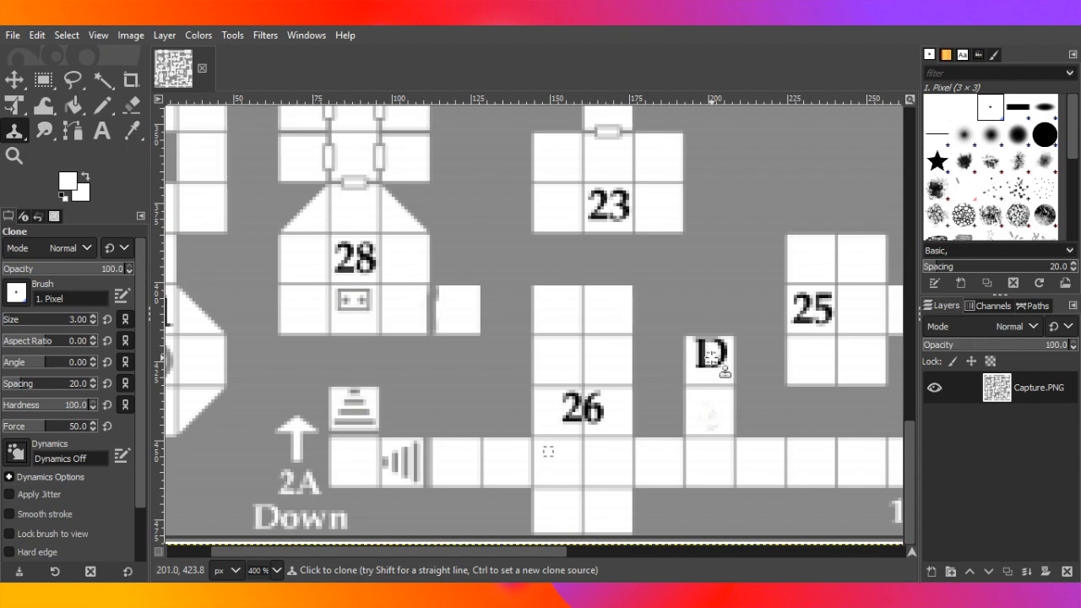
{"action": "scroll", "coordinate": [724, 372], "scroll_direction": "up", "scroll_amount": 3}
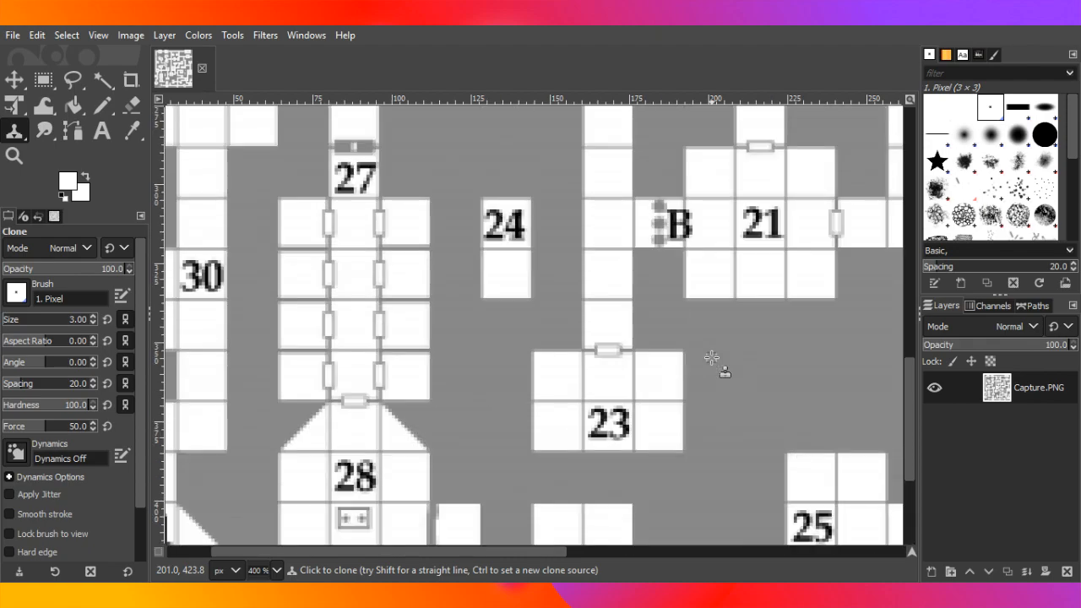
{"action": "scroll", "coordinate": [368, 530], "scroll_direction": "up", "scroll_amount": 2}
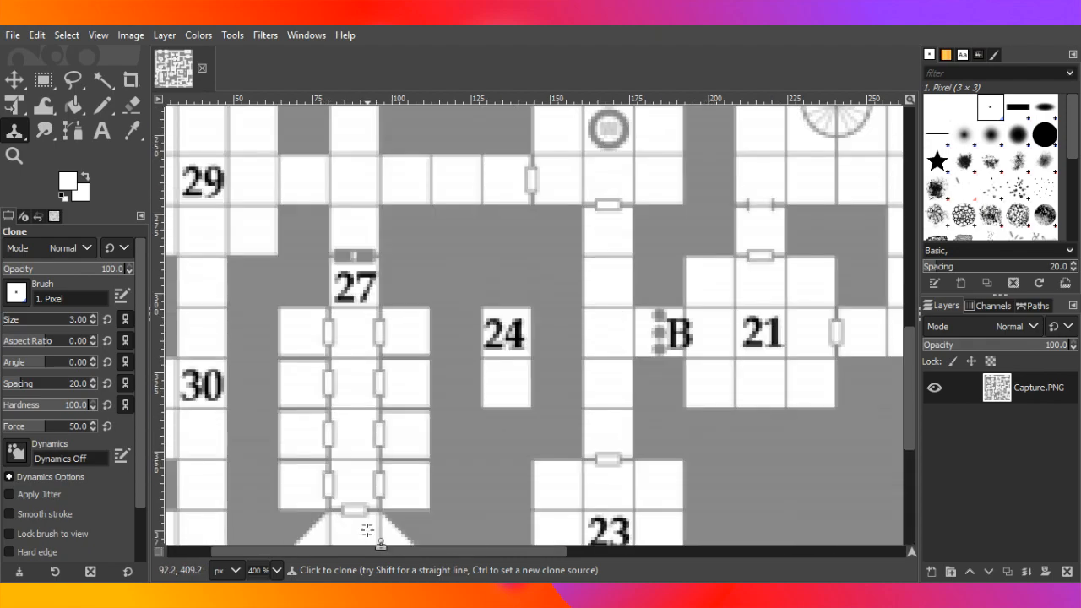
{"action": "scroll", "coordinate": [394, 406], "scroll_direction": "up", "scroll_amount": 4}
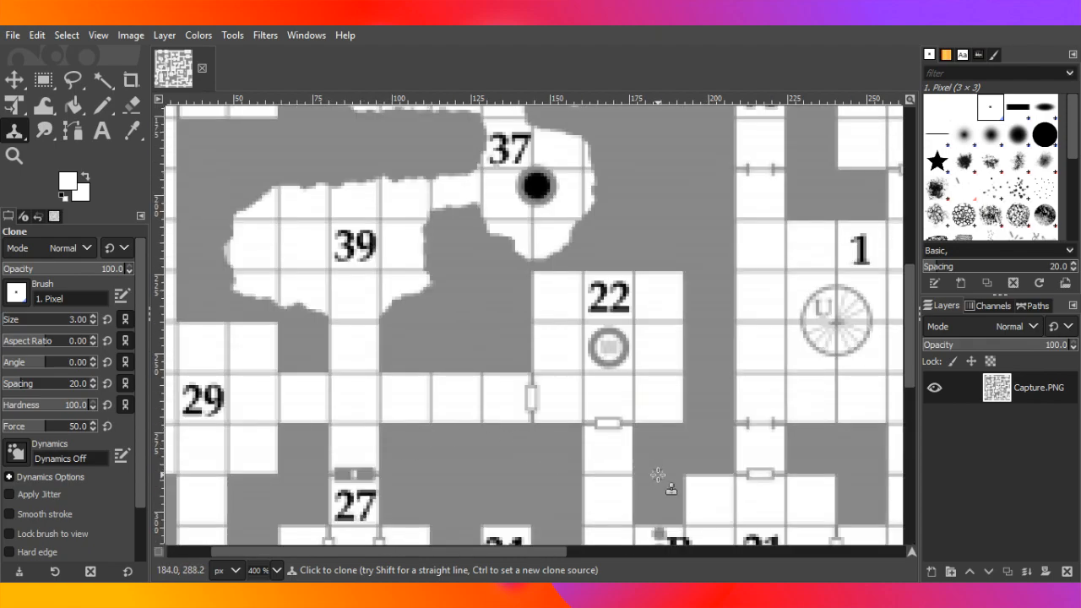
{"action": "scroll", "coordinate": [703, 485], "scroll_direction": "up", "scroll_amount": 7}
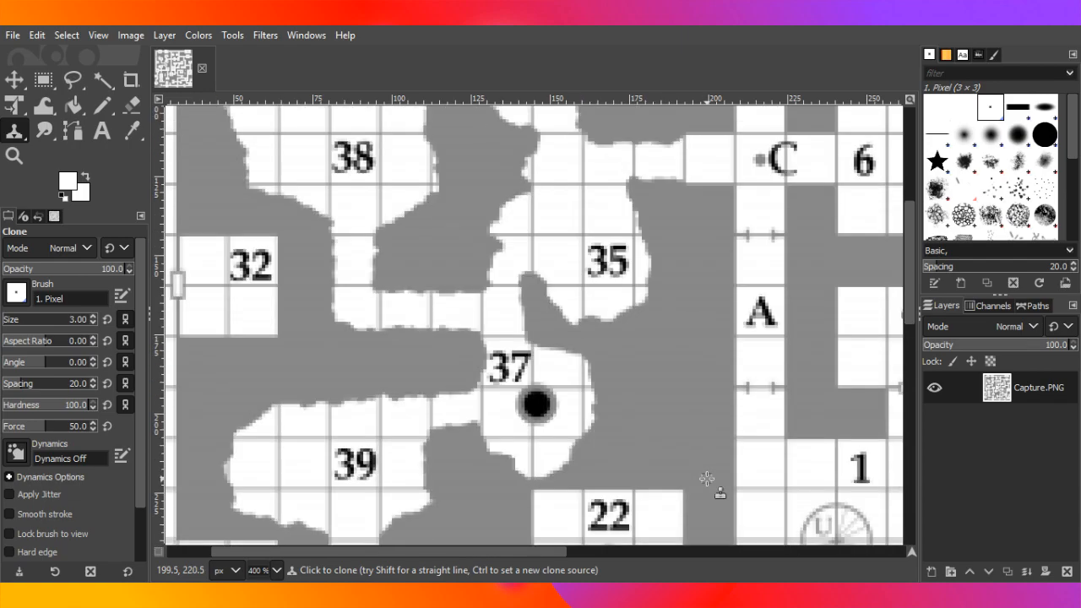
{"action": "scroll", "coordinate": [703, 485], "scroll_direction": "down", "scroll_amount": 14}
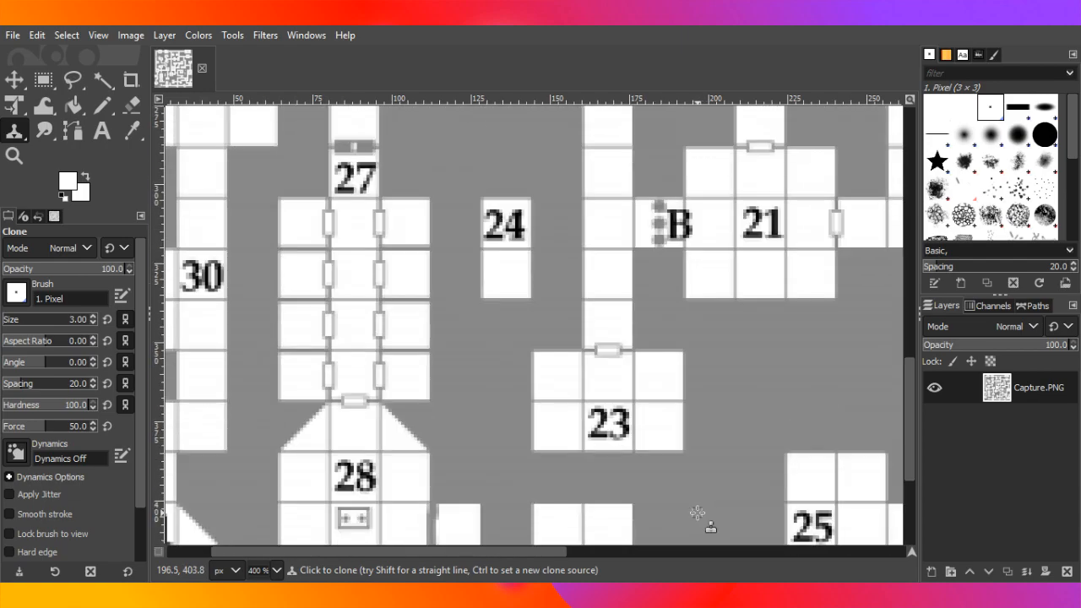
{"action": "left_click_drag", "start_coordinate": [546, 554], "coordinate": [746, 581]}
{"action": "scroll", "coordinate": [700, 413], "scroll_direction": "down", "scroll_amount": 4}
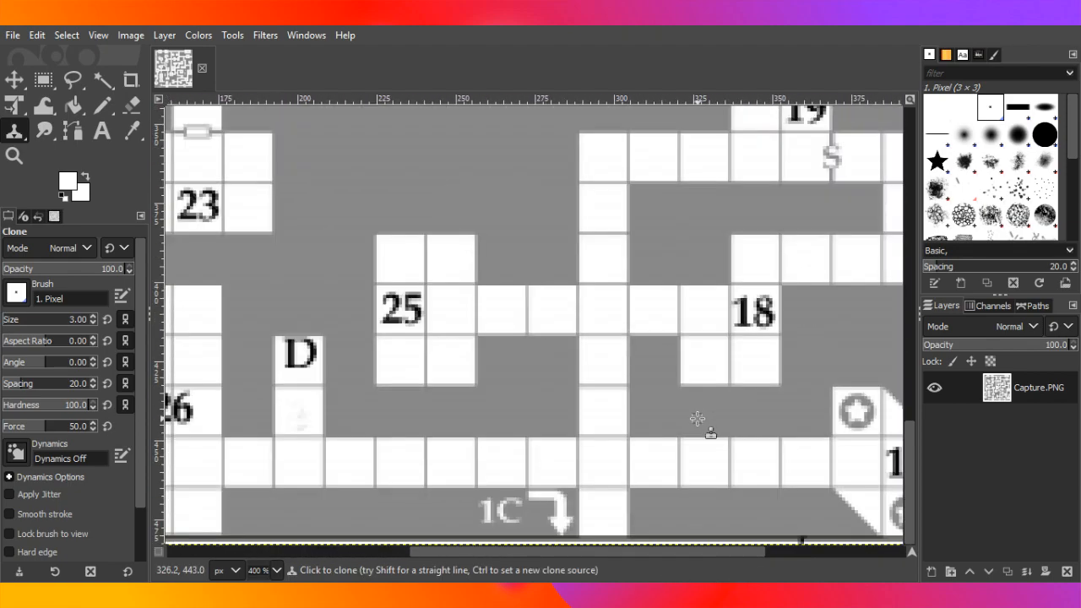
{"action": "left_click_drag", "start_coordinate": [662, 549], "coordinate": [764, 559]}
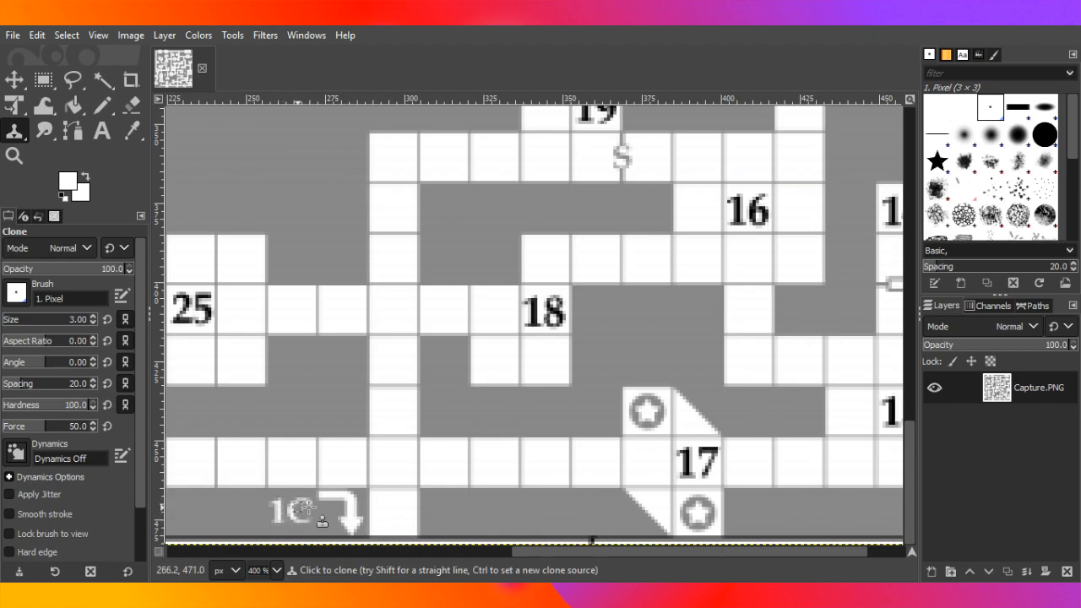
{"action": "mouse_move", "coordinate": [339, 511]}
{"action": "left_mouse_down"}
{"action": "mouse_move", "coordinate": [359, 517]}
{"action": "mouse_move", "coordinate": [309, 511]}
{"action": "mouse_move", "coordinate": [320, 513]}
{"action": "left_mouse_up"}
{"action": "scroll", "coordinate": [563, 507], "scroll_direction": "up", "scroll_amount": 9}
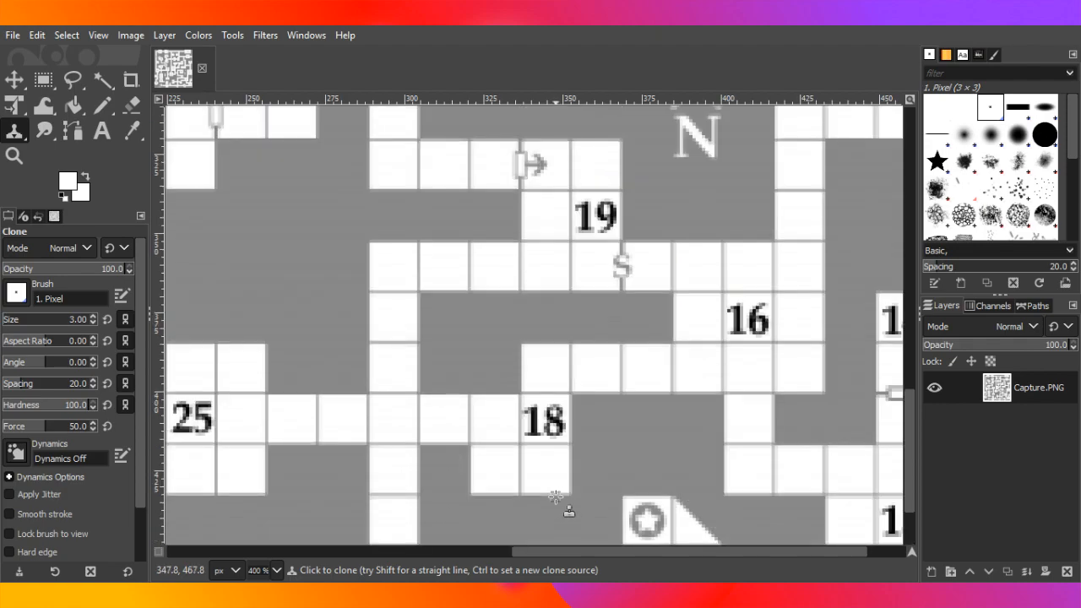
{"action": "scroll", "coordinate": [620, 509], "scroll_direction": "up", "scroll_amount": 6}
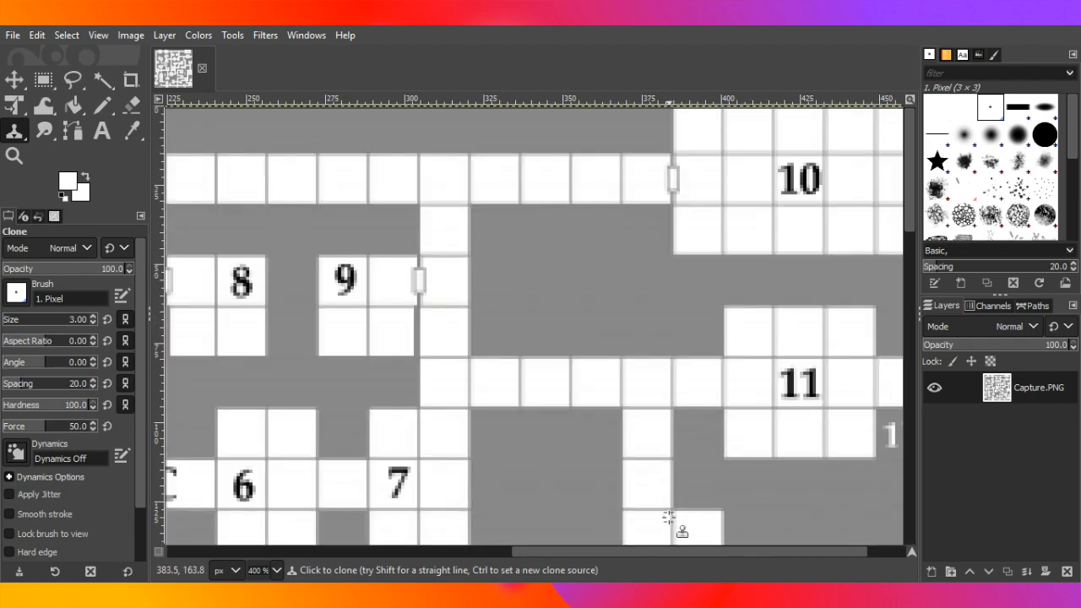
{"action": "scroll", "coordinate": [669, 517], "scroll_direction": "down", "scroll_amount": 3}
{"action": "scroll", "coordinate": [668, 517], "scroll_direction": "down", "scroll_amount": 3}
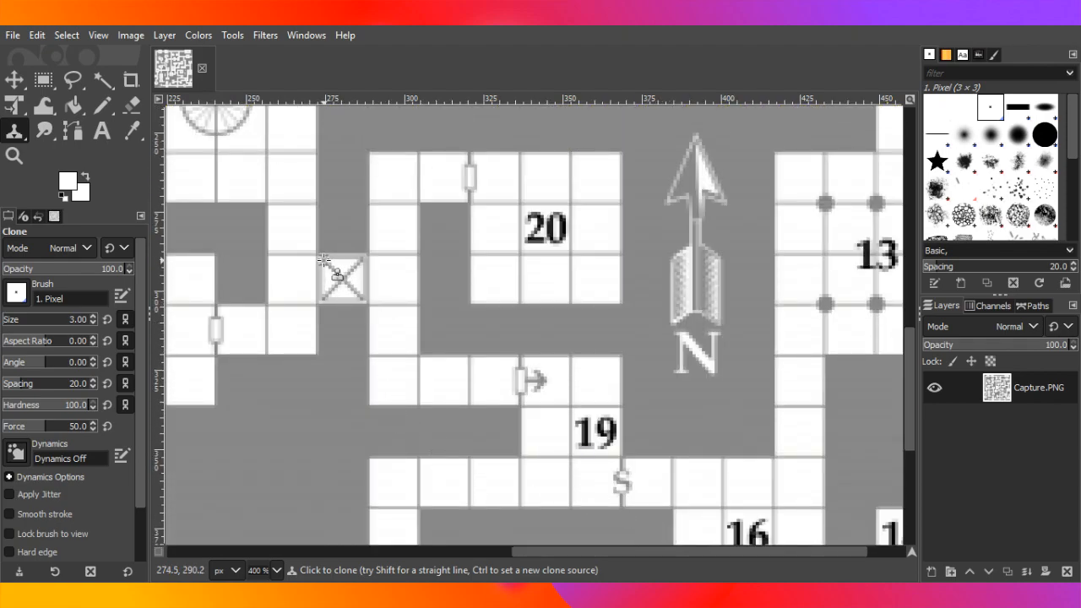
- Clone white floor over the crossed pit trap square west of room 20 and undo the stray stamp on its lower edge
{"action": "mouse_move", "coordinate": [326, 261]}
{"action": "left_mouse_down"}
{"action": "mouse_move", "coordinate": [324, 292]}
{"action": "mouse_move", "coordinate": [357, 272]}
{"action": "mouse_move", "coordinate": [357, 293]}
{"action": "mouse_move", "coordinate": [356, 265]}
{"action": "mouse_move", "coordinate": [326, 260]}
{"action": "mouse_move", "coordinate": [333, 289]}
{"action": "mouse_move", "coordinate": [351, 295]}
{"action": "mouse_move", "coordinate": [363, 281]}
{"action": "mouse_move", "coordinate": [328, 263]}
{"action": "left_mouse_up"}
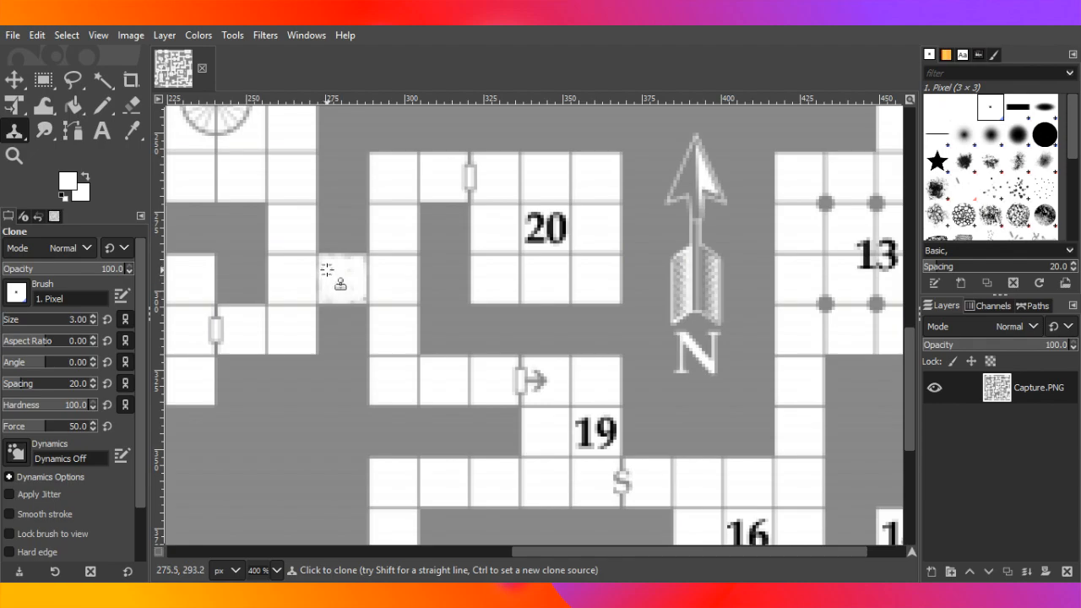
{"action": "left_click", "coordinate": [351, 304]}
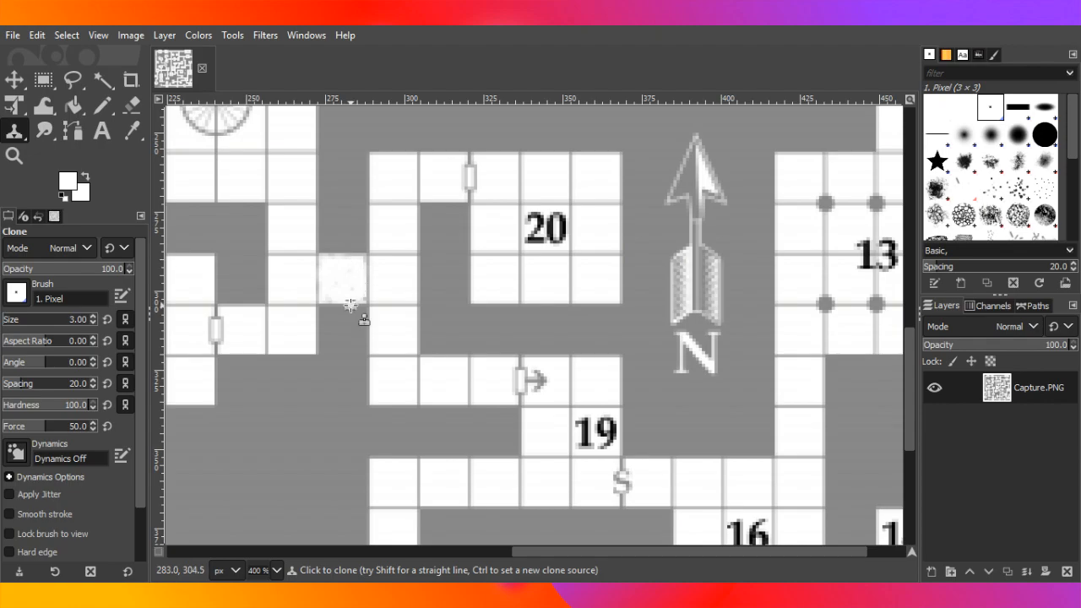
{"action": "key", "text": "ctrl+z"}
- Check the rest of the map, from rooms 1 to 9 across to rooms 33 to 38, for leftover trap markings
{"action": "scroll", "coordinate": [365, 354], "scroll_direction": "up", "scroll_amount": 5}
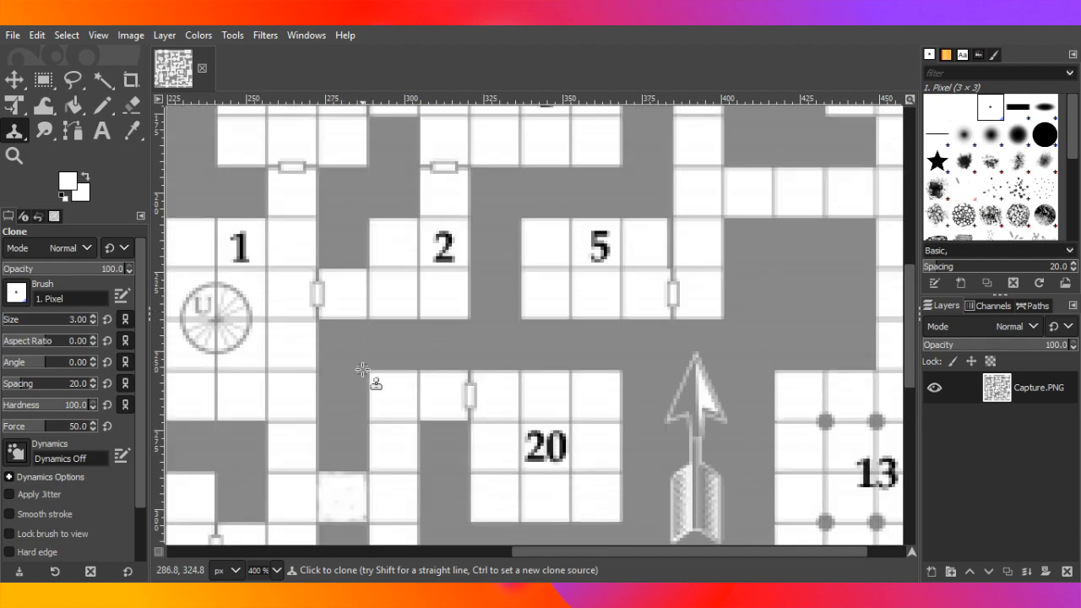
{"action": "scroll", "coordinate": [362, 370], "scroll_direction": "up", "scroll_amount": 12}
{"action": "scroll", "coordinate": [423, 386], "scroll_direction": "down", "scroll_amount": 10}
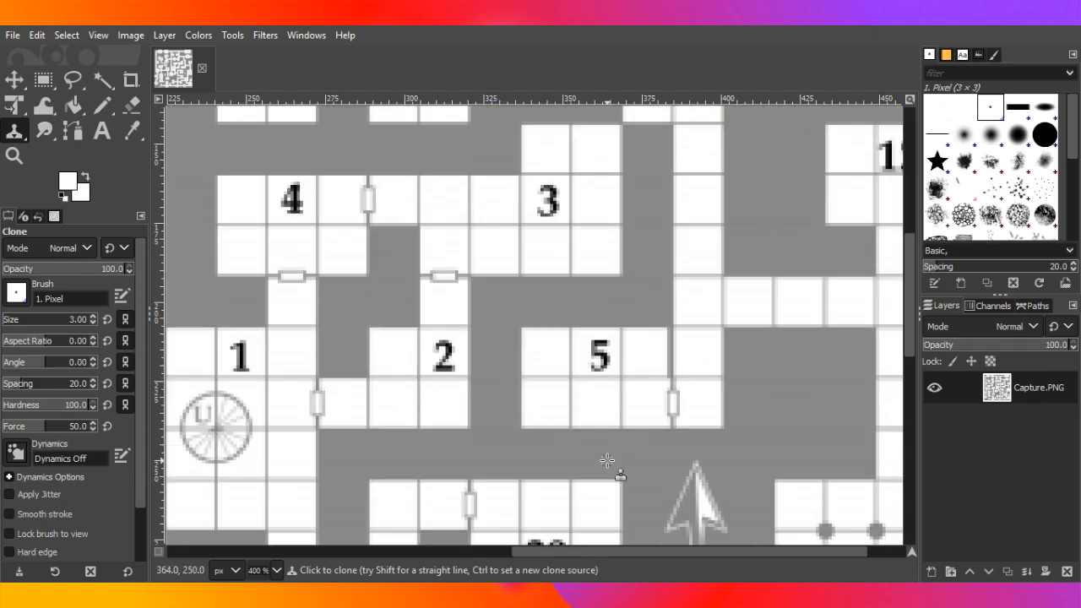
{"action": "left_click_drag", "start_coordinate": [725, 552], "coordinate": [525, 574]}
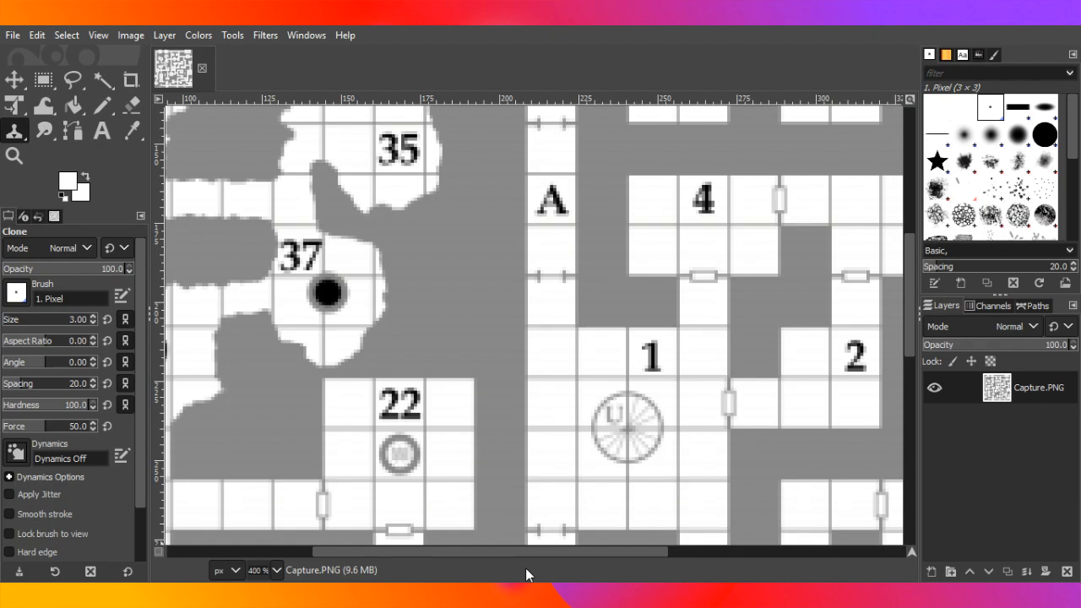
{"action": "scroll", "coordinate": [576, 488], "scroll_direction": "up", "scroll_amount": 5}
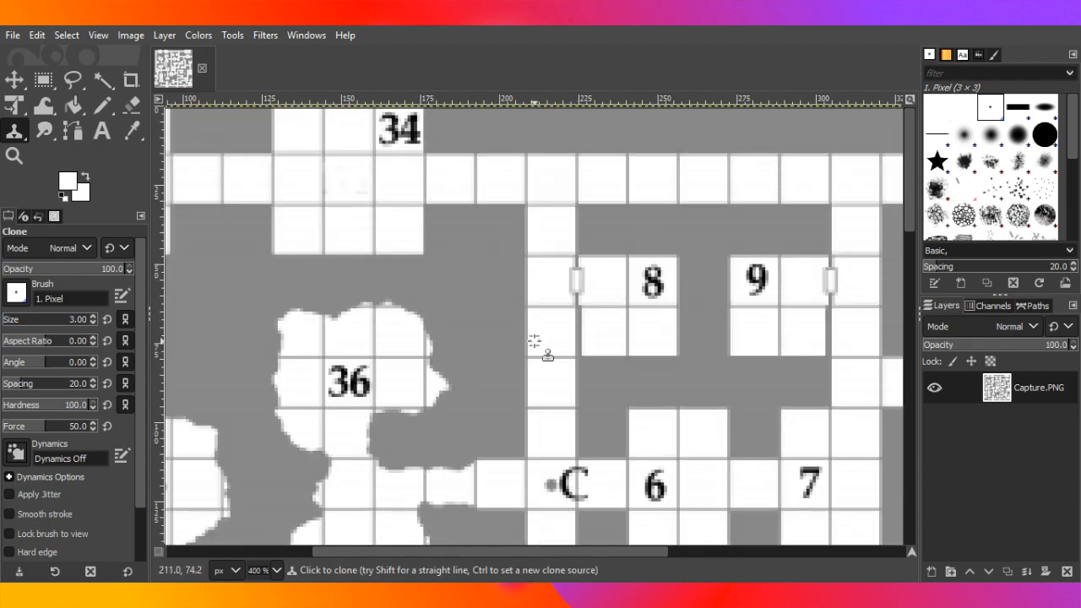
{"action": "scroll", "coordinate": [540, 348], "scroll_direction": "down", "scroll_amount": 6}
{"action": "left_click_drag", "start_coordinate": [636, 551], "coordinate": [527, 553]}
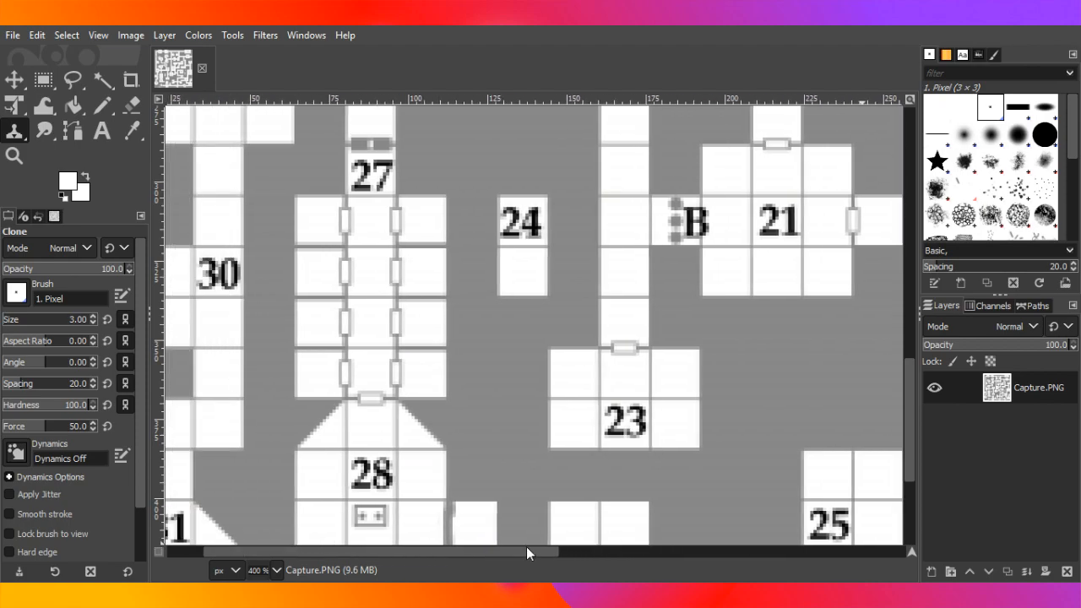
{"action": "scroll", "coordinate": [535, 426], "scroll_direction": "up", "scroll_amount": 6}
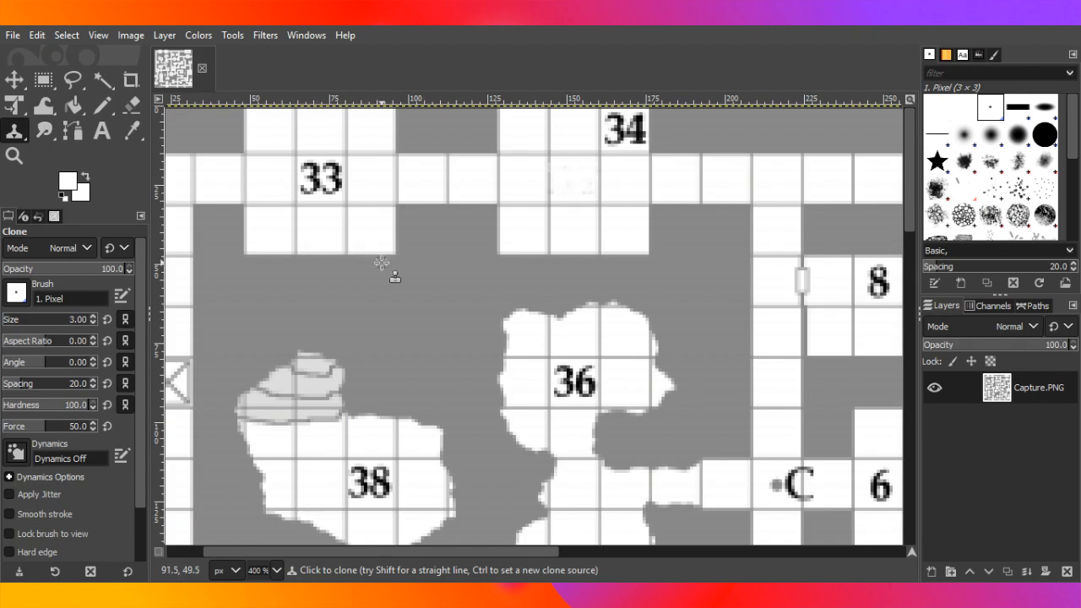
- Export the cleaned-up dungeon map image
{"action": "left_click", "coordinate": [12, 38]}
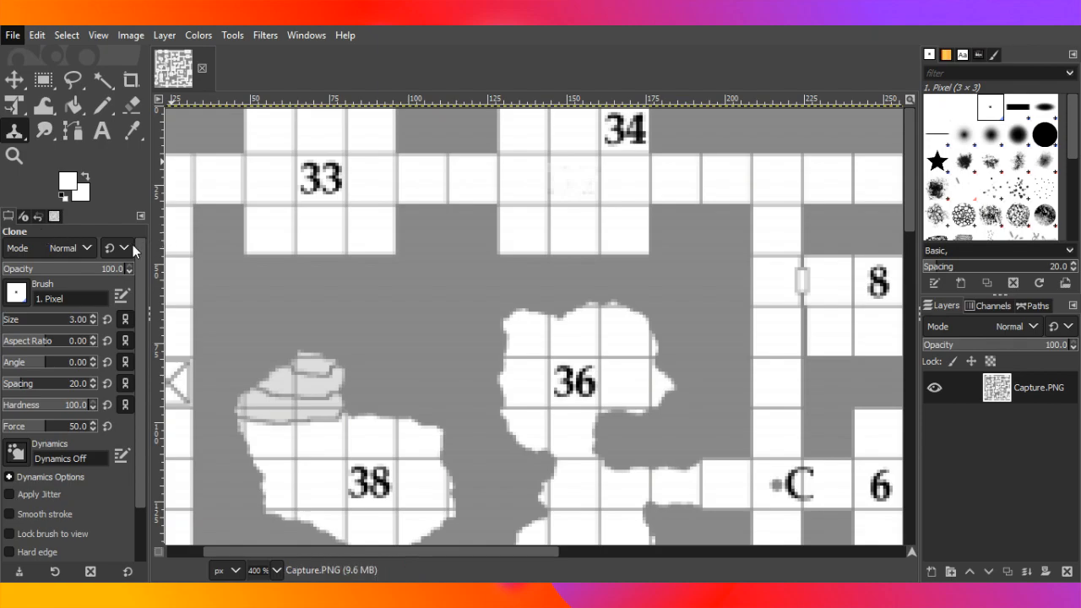
{"action": "key", "text": "Escape"}
{"action": "left_click", "coordinate": [670, 369]}
{"action": "key", "text": "ctrl+e"}
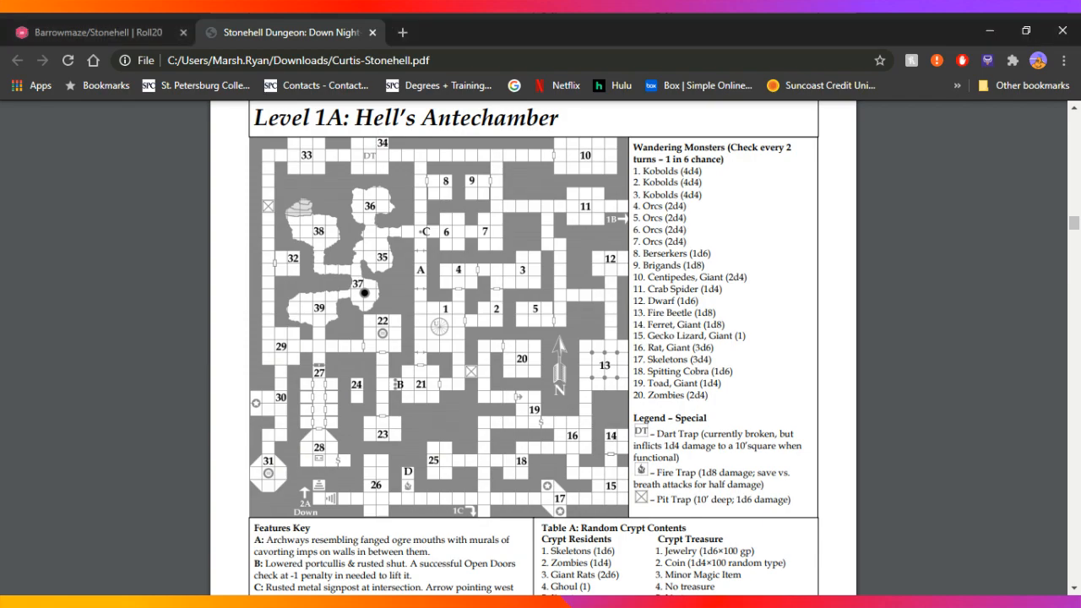
- Switch to the Barrowmaze/Stonehell game editor in Roll20
{"action": "left_click", "coordinate": [102, 32]}
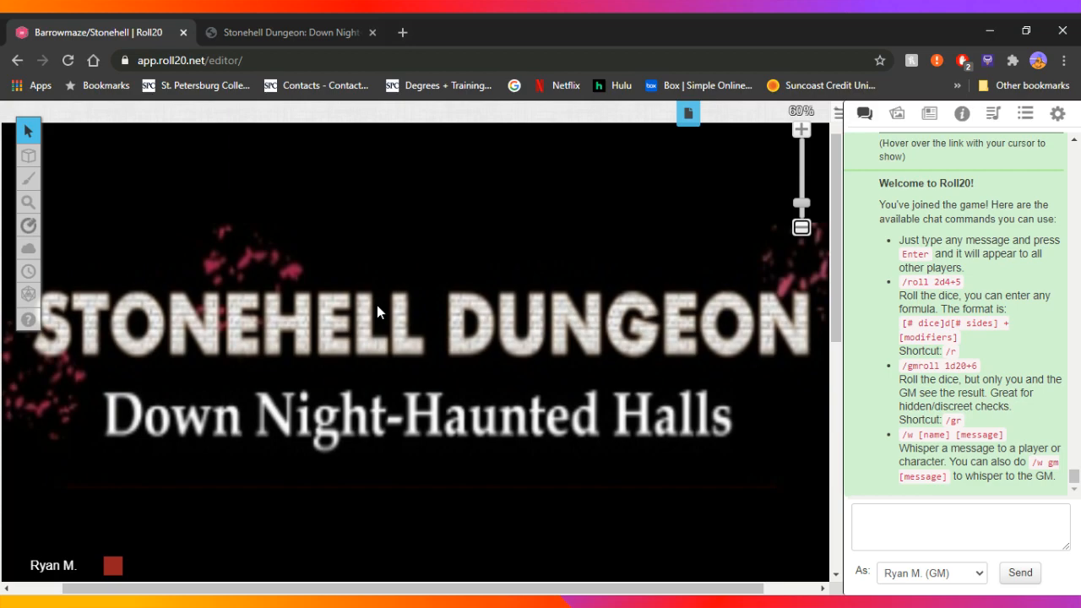
{"action": "mouse_move", "coordinate": [30, 160]}
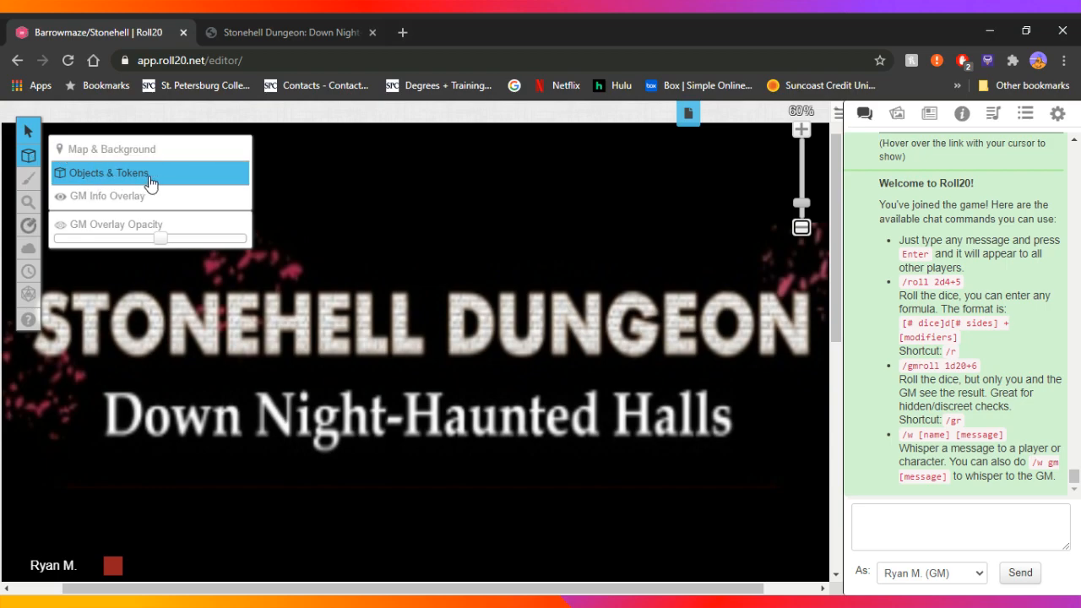
{"action": "mouse_move", "coordinate": [28, 133]}
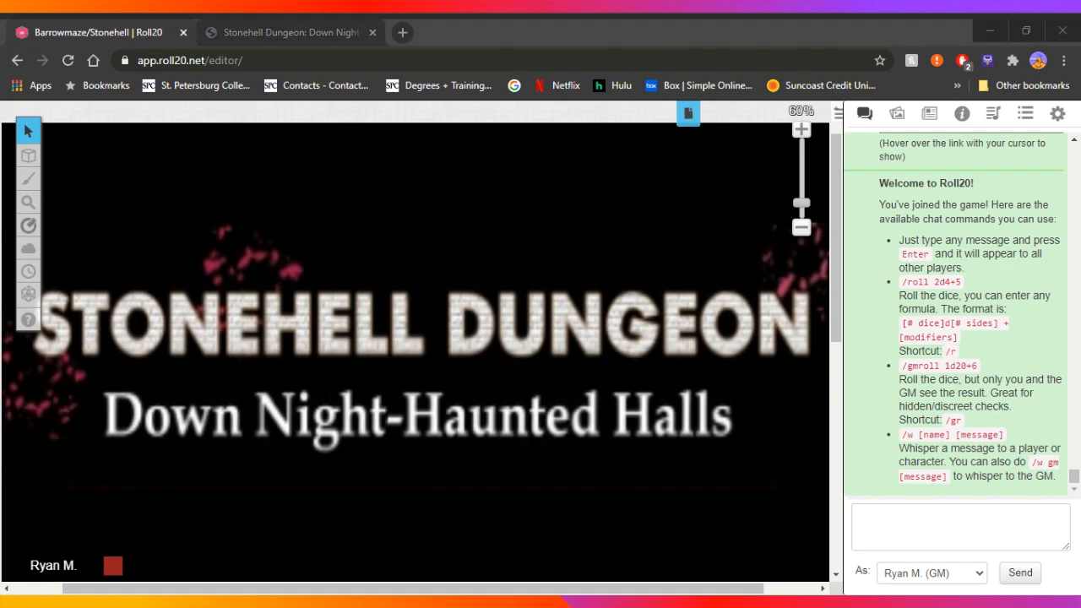
{"action": "left_click", "coordinate": [613, 579]}
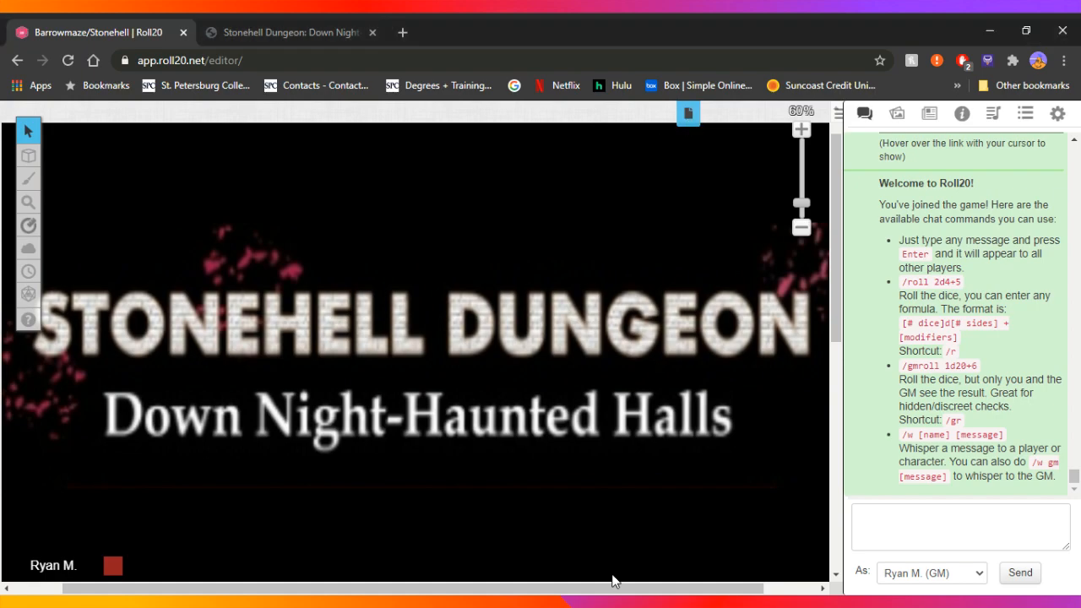
- Create a new page in the Roll20 game, open the untitled page and zoom it out to 40%
{"action": "left_click", "coordinate": [689, 112]}
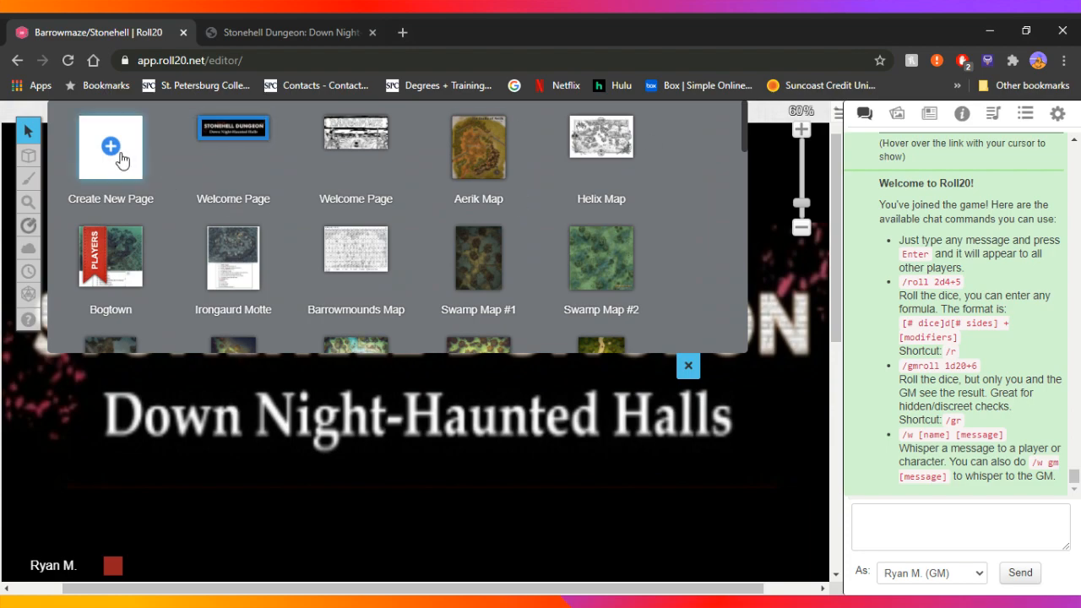
{"action": "left_click", "coordinate": [110, 148]}
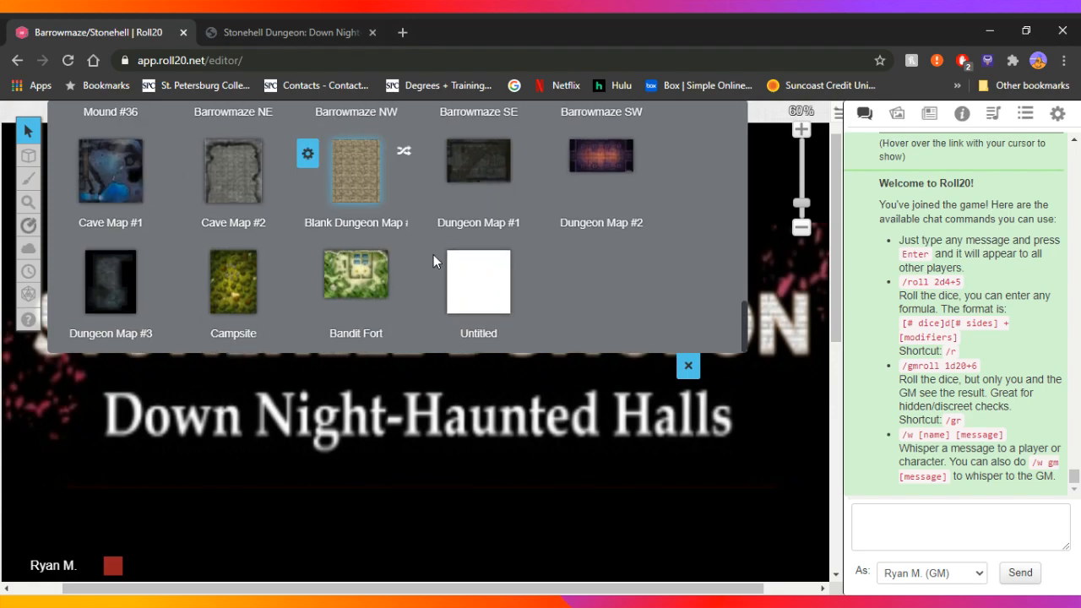
{"action": "left_click", "coordinate": [493, 293]}
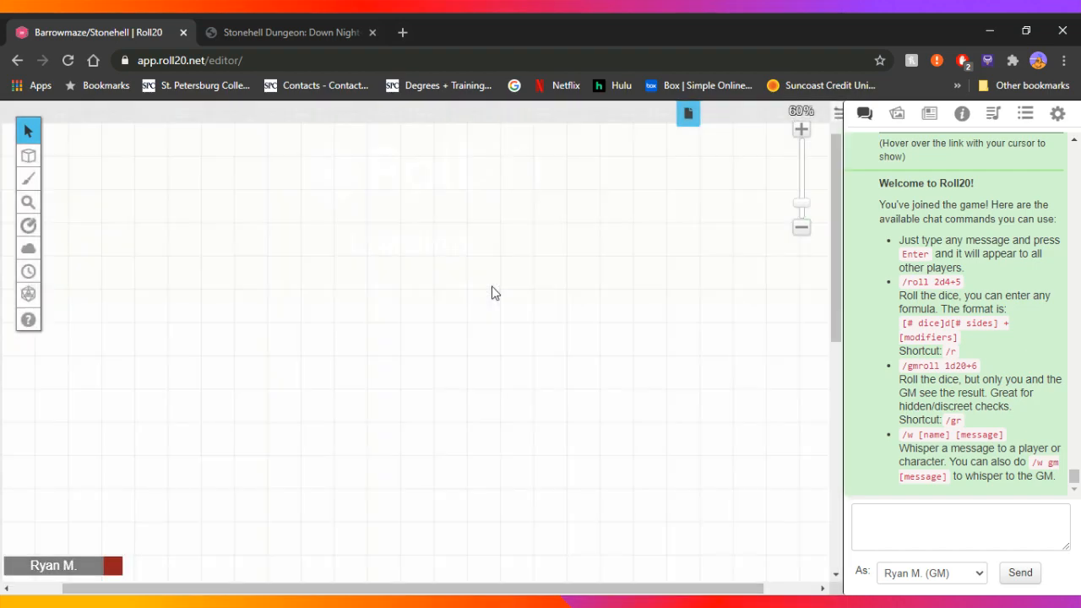
{"action": "left_click", "coordinate": [802, 227]}
{"action": "scroll", "coordinate": [659, 321], "scroll_direction": "down", "scroll_amount": 2}
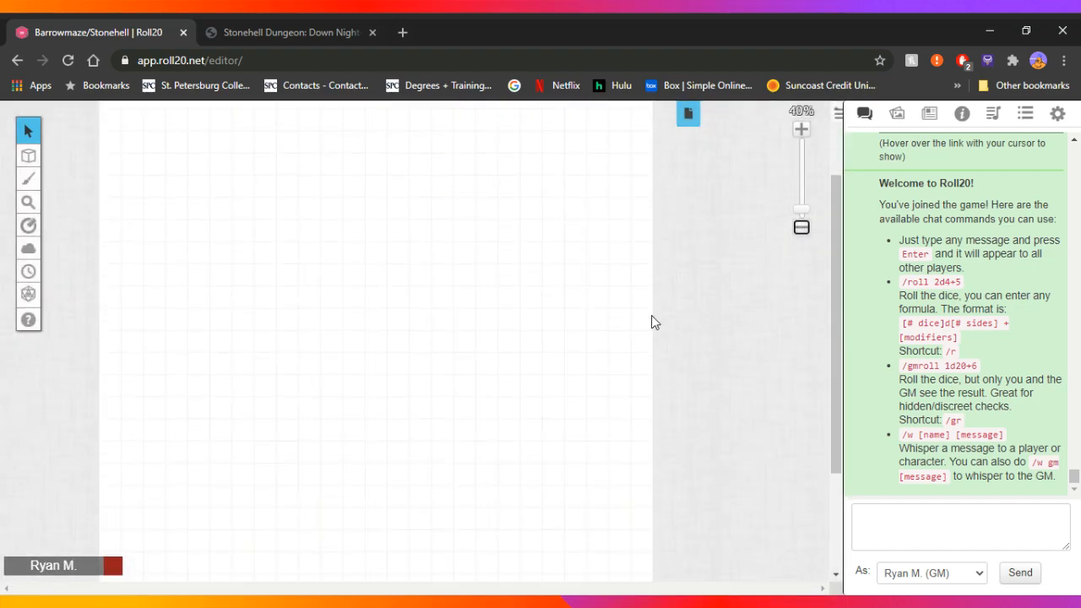
{"action": "scroll", "coordinate": [627, 281], "scroll_direction": "up", "scroll_amount": 1}
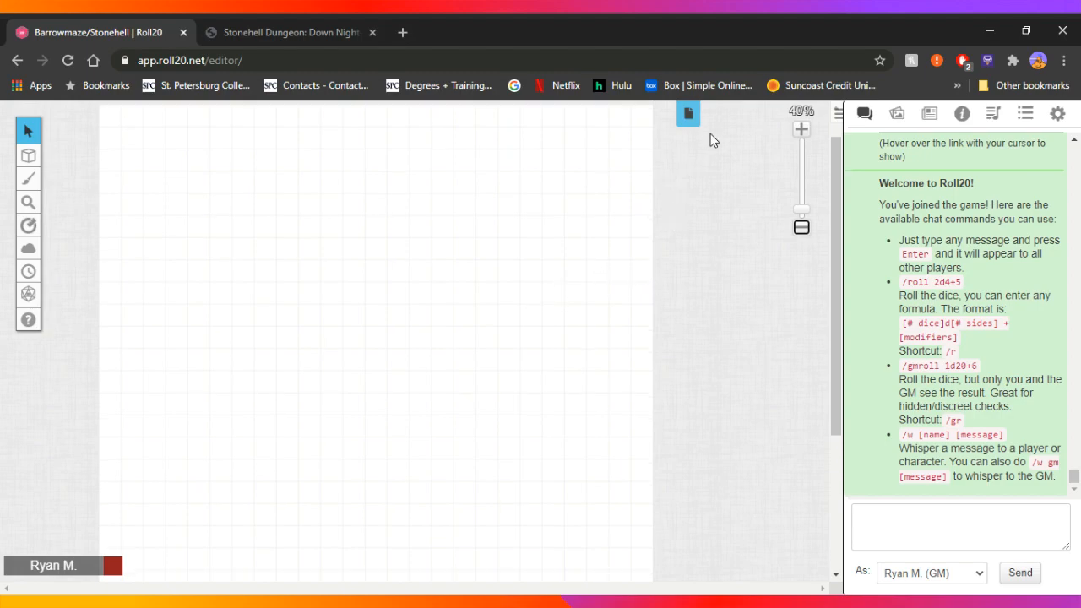
- Open the settings of the untitled page and set its width and height to 35 cells each
{"action": "left_click", "coordinate": [688, 115]}
{"action": "scroll", "coordinate": [414, 207], "scroll_direction": "down", "scroll_amount": 5}
{"action": "mouse_move", "coordinate": [441, 283]}
{"action": "left_click", "coordinate": [430, 264]}
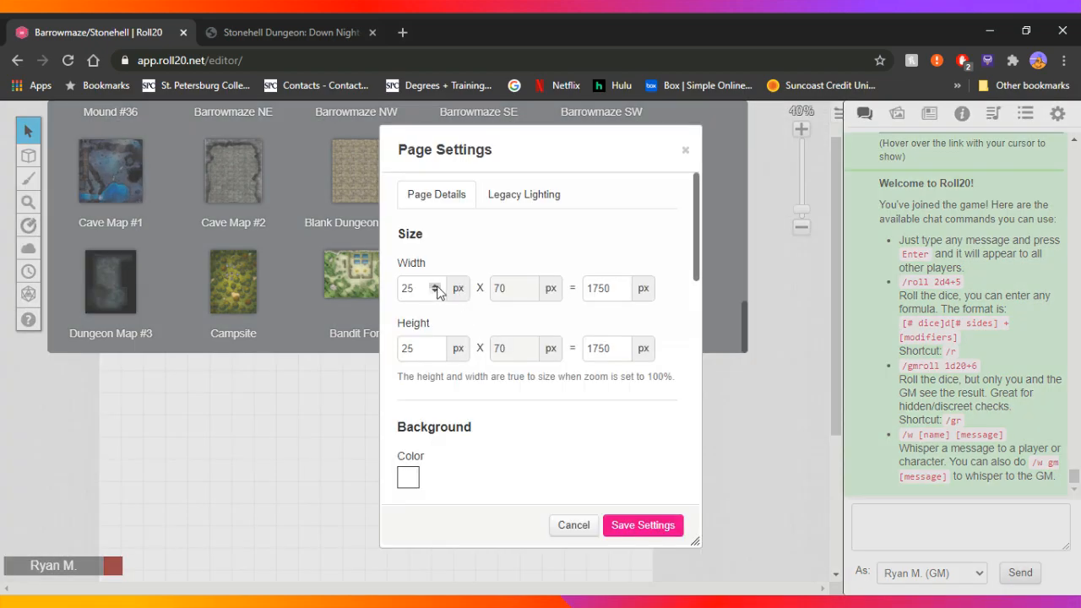
{"action": "left_click", "coordinate": [436, 285]}
{"action": "left_click", "coordinate": [435, 286]}
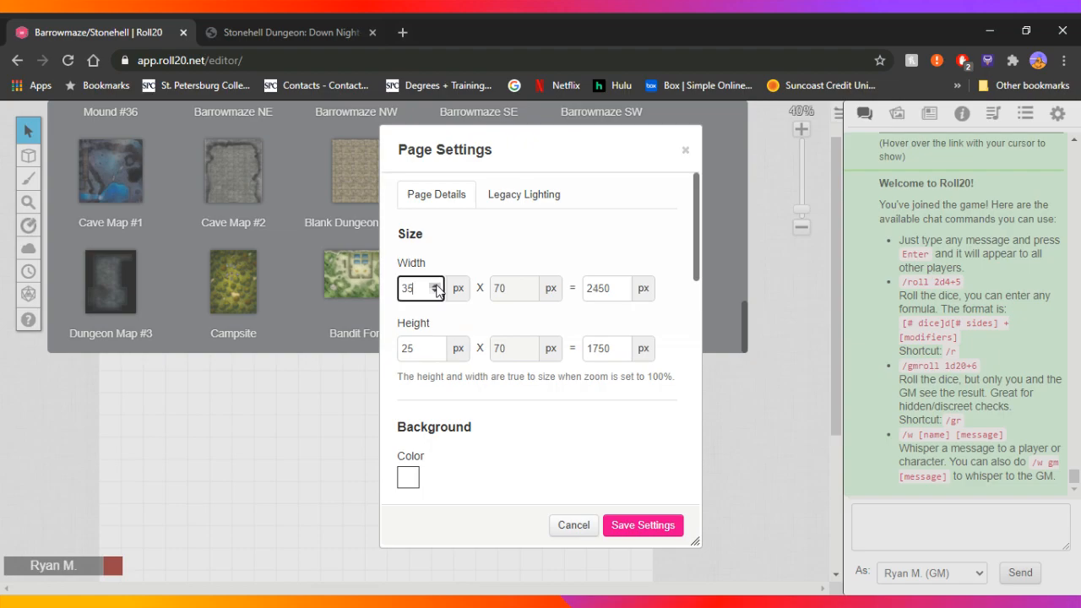
{"action": "left_click", "coordinate": [436, 345]}
{"action": "left_click", "coordinate": [436, 346]}
{"action": "left_click", "coordinate": [435, 345]}
{"action": "left_click", "coordinate": [436, 345]}
- Set the page's background color to dark gray
{"action": "scroll", "coordinate": [448, 426], "scroll_direction": "down", "scroll_amount": 1}
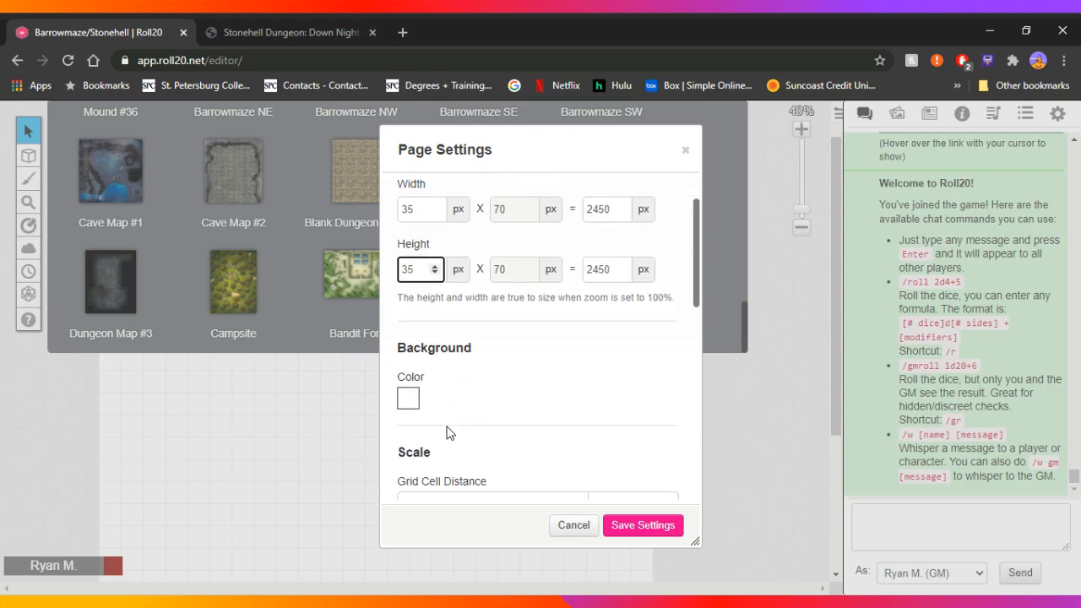
{"action": "left_click", "coordinate": [408, 400]}
{"action": "left_click", "coordinate": [387, 188]}
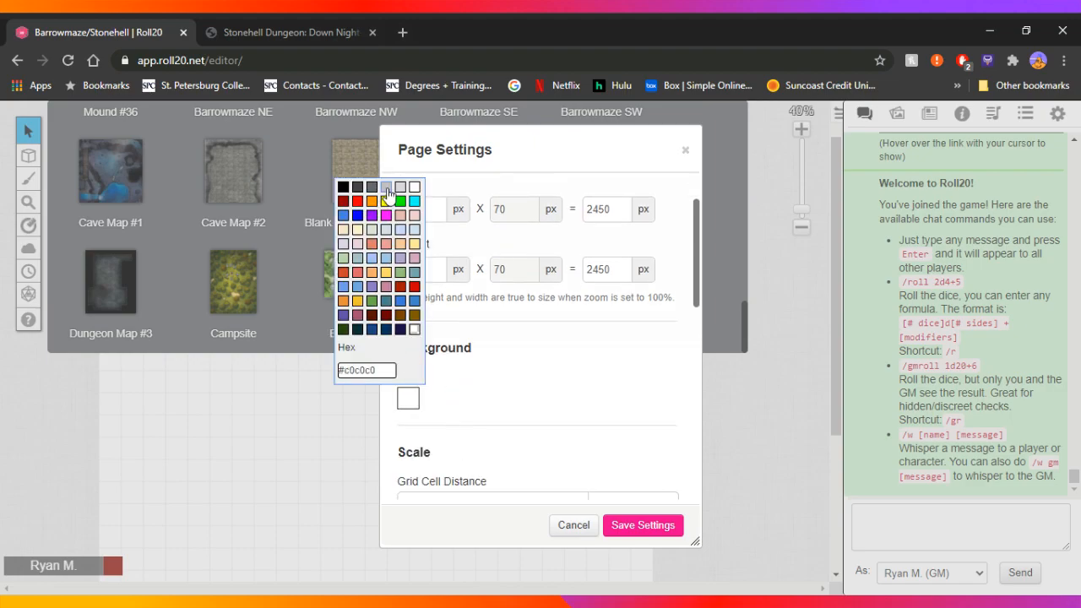
{"action": "left_click", "coordinate": [372, 187]}
{"action": "left_click", "coordinate": [569, 375]}
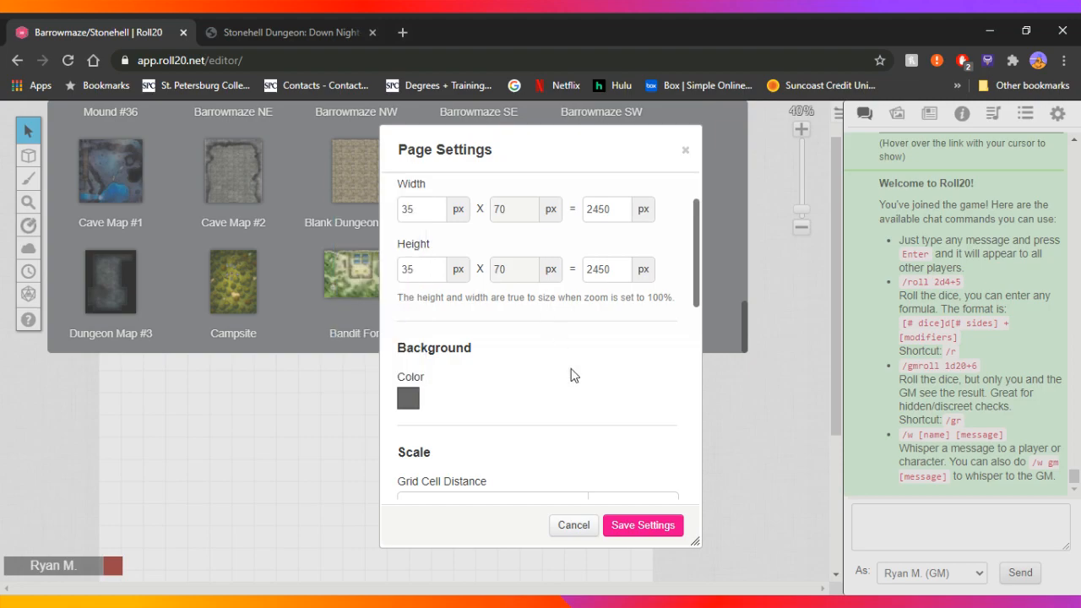
- Set the page's grid cell distance to 10 ft
{"action": "scroll", "coordinate": [571, 377], "scroll_direction": "down", "scroll_amount": 3}
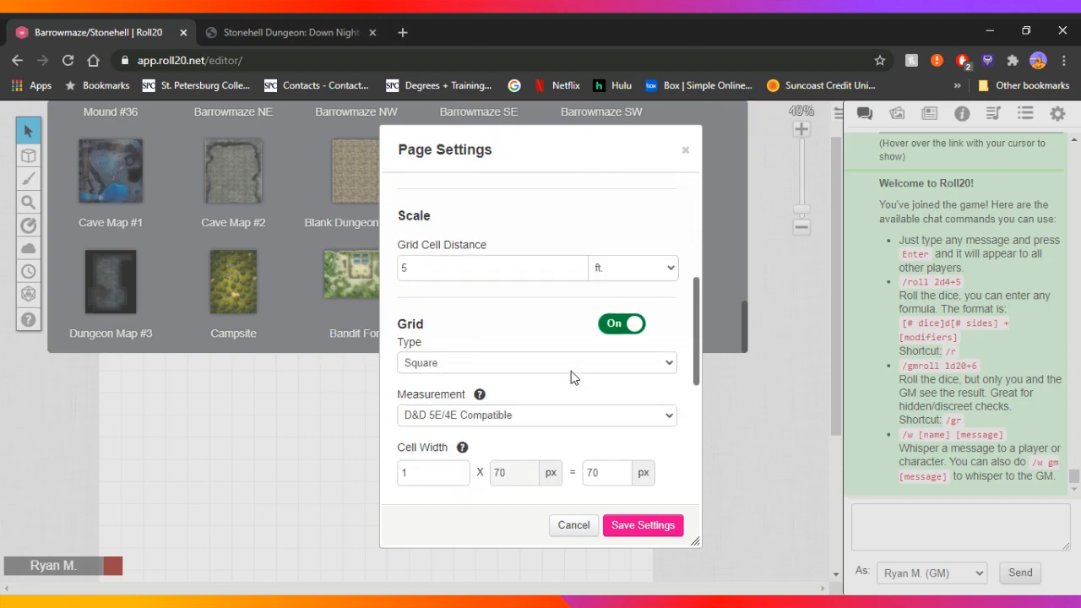
{"action": "left_click", "coordinate": [577, 266]}
{"action": "key", "text": "BackSpace"}
{"action": "type", "text": "10"}
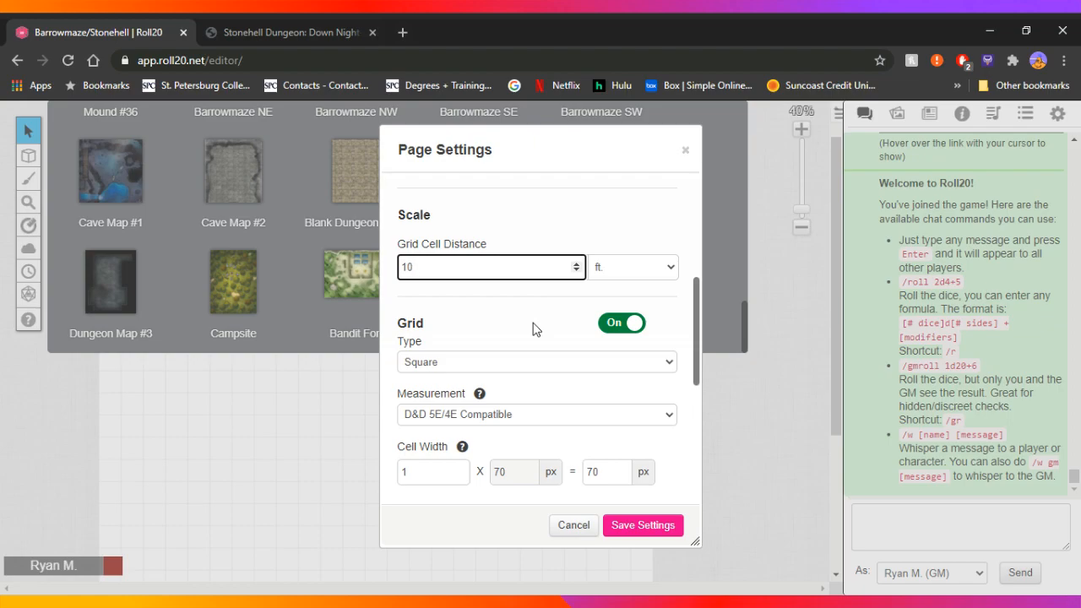
- Enable Fog of War in the page's legacy lighting settings
{"action": "scroll", "coordinate": [533, 329], "scroll_direction": "down", "scroll_amount": 1}
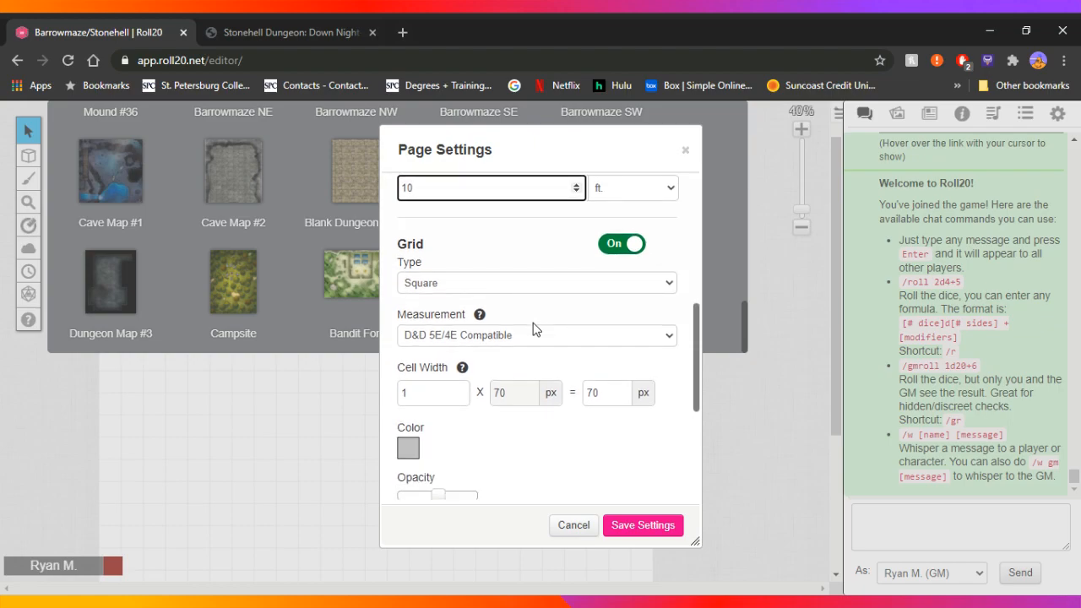
{"action": "scroll", "coordinate": [533, 329], "scroll_direction": "down", "scroll_amount": 1}
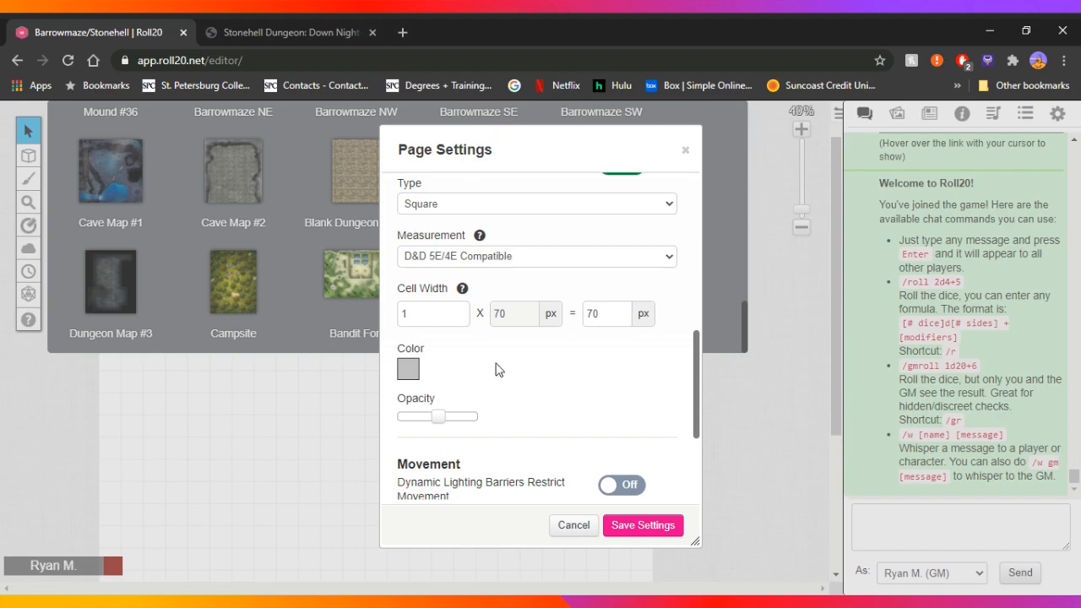
{"action": "scroll", "coordinate": [503, 433], "scroll_direction": "down", "scroll_amount": 2}
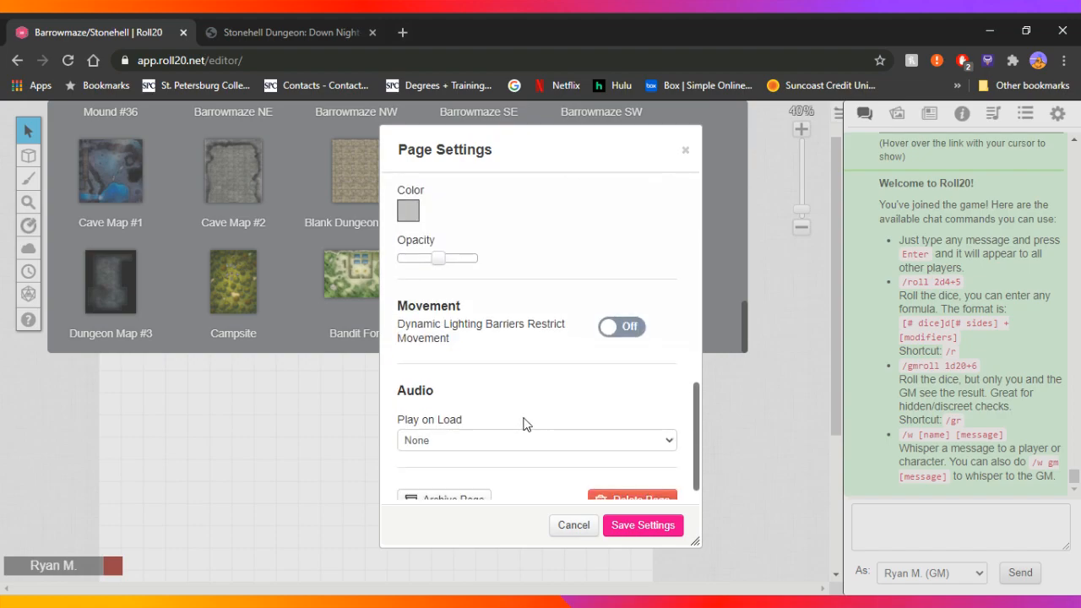
{"action": "scroll", "coordinate": [522, 424], "scroll_direction": "down", "scroll_amount": 1}
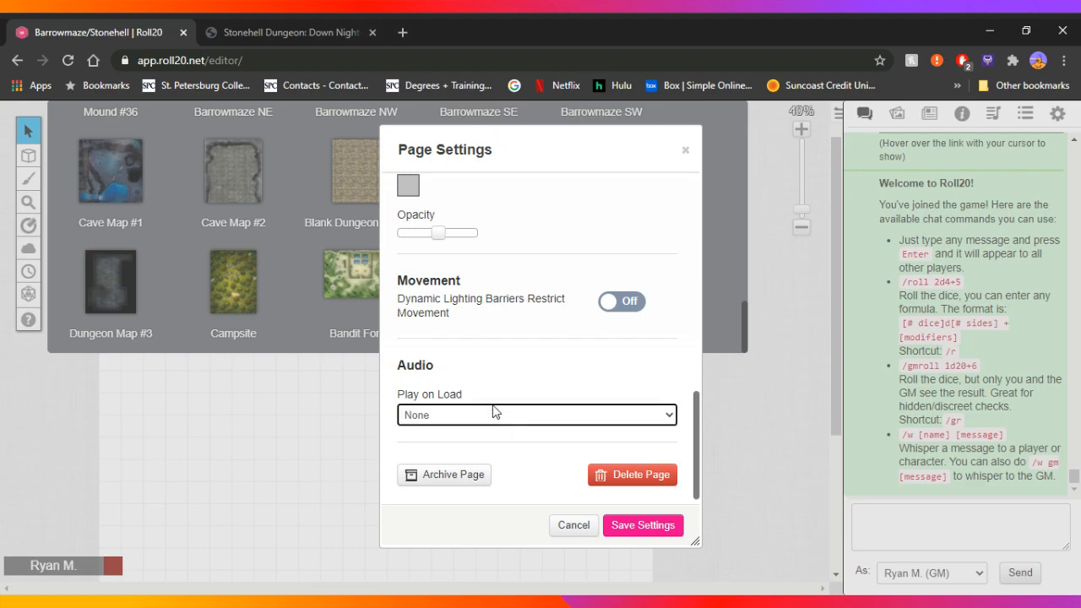
{"action": "left_click", "coordinate": [520, 514]}
{"action": "scroll", "coordinate": [524, 472], "scroll_direction": "up", "scroll_amount": 1}
{"action": "scroll", "coordinate": [520, 380], "scroll_direction": "up", "scroll_amount": 10}
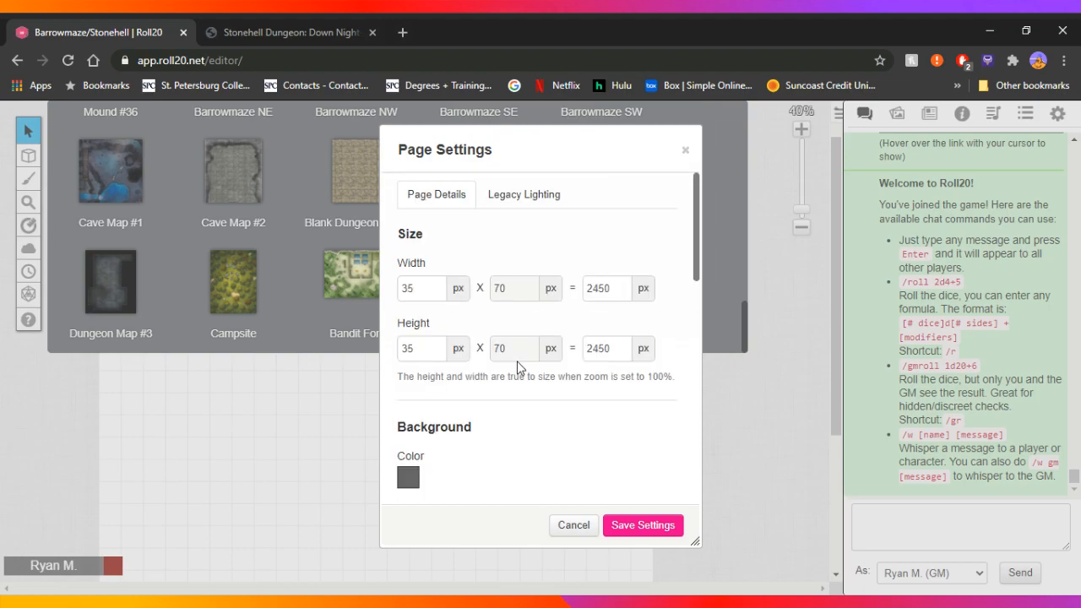
{"action": "left_click", "coordinate": [531, 197]}
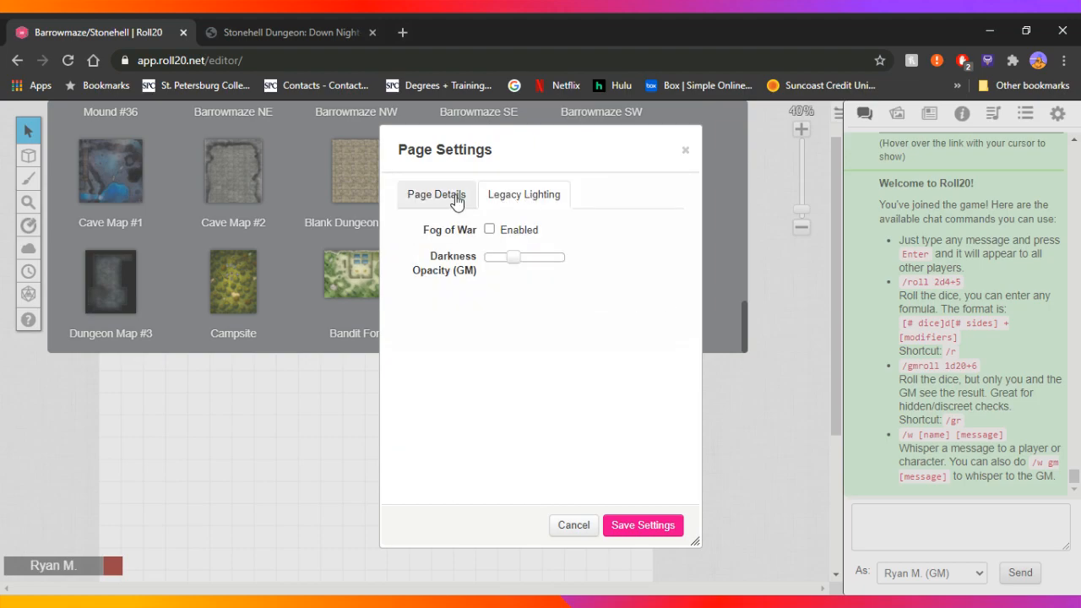
{"action": "left_click", "coordinate": [490, 231]}
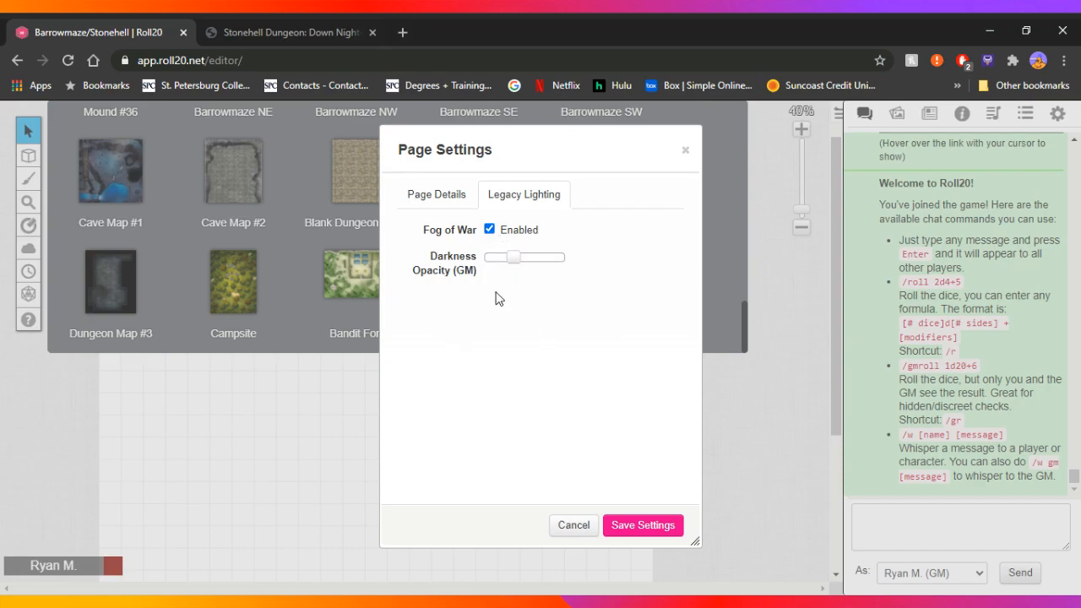
- Set the grid color to black with a higher opacity, save the page settings and close the page list
{"action": "left_click", "coordinate": [426, 194]}
{"action": "scroll", "coordinate": [511, 372], "scroll_direction": "down", "scroll_amount": 5}
{"action": "scroll", "coordinate": [506, 382], "scroll_direction": "down", "scroll_amount": 3}
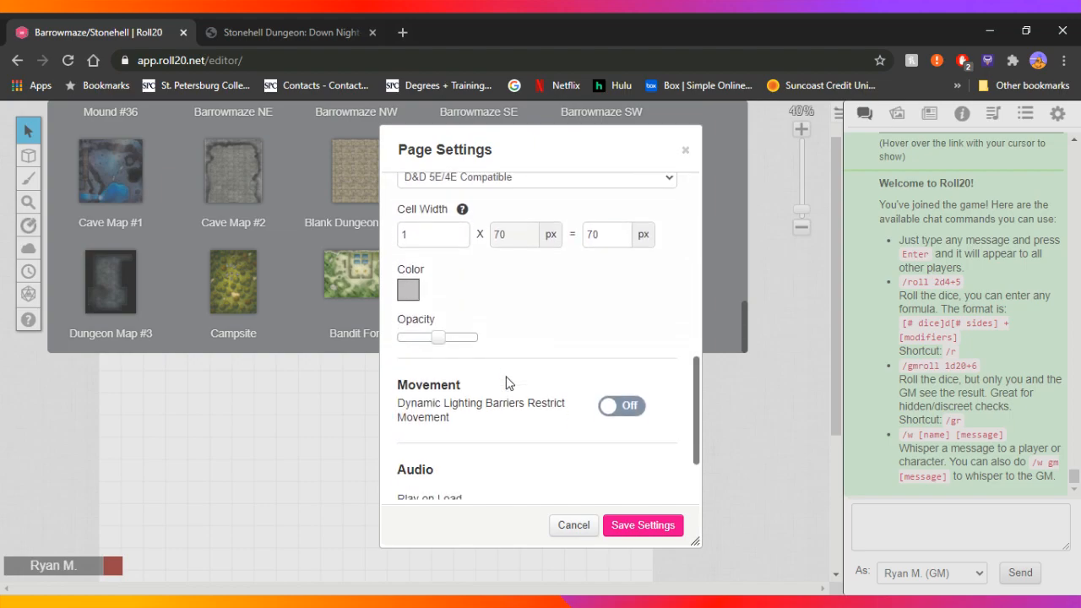
{"action": "scroll", "coordinate": [434, 343], "scroll_direction": "up", "scroll_amount": 3}
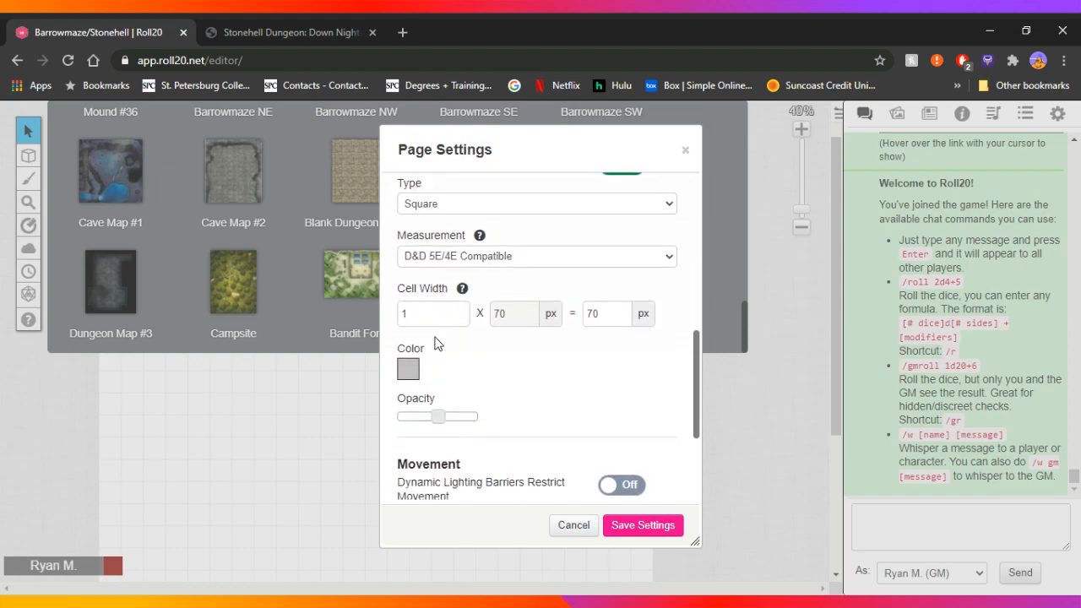
{"action": "scroll", "coordinate": [434, 343], "scroll_direction": "down", "scroll_amount": 3}
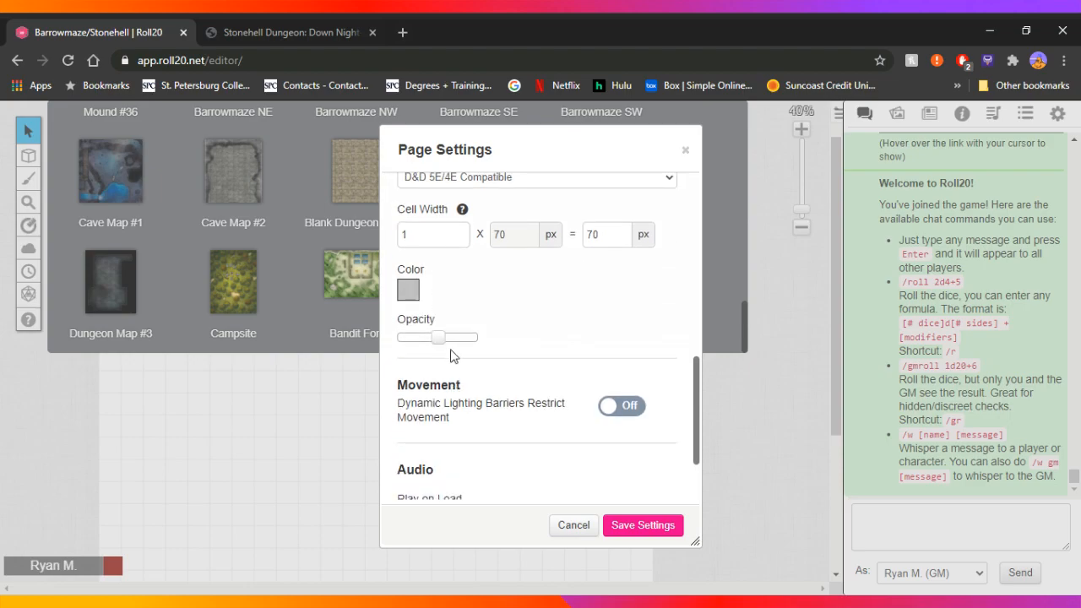
{"action": "scroll", "coordinate": [409, 305], "scroll_direction": "up", "scroll_amount": 3}
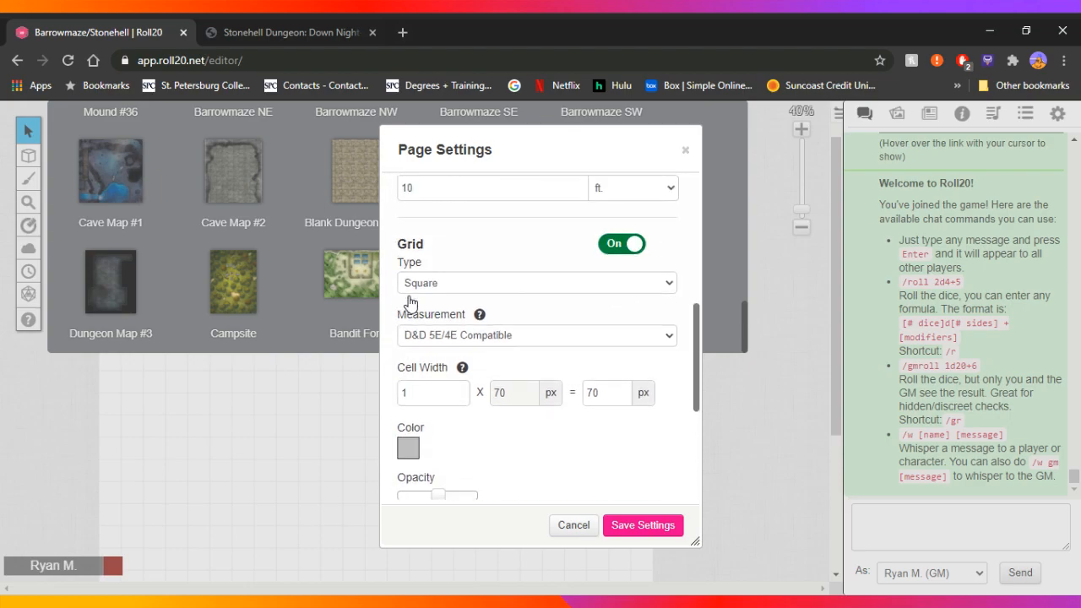
{"action": "scroll", "coordinate": [418, 284], "scroll_direction": "down", "scroll_amount": 2}
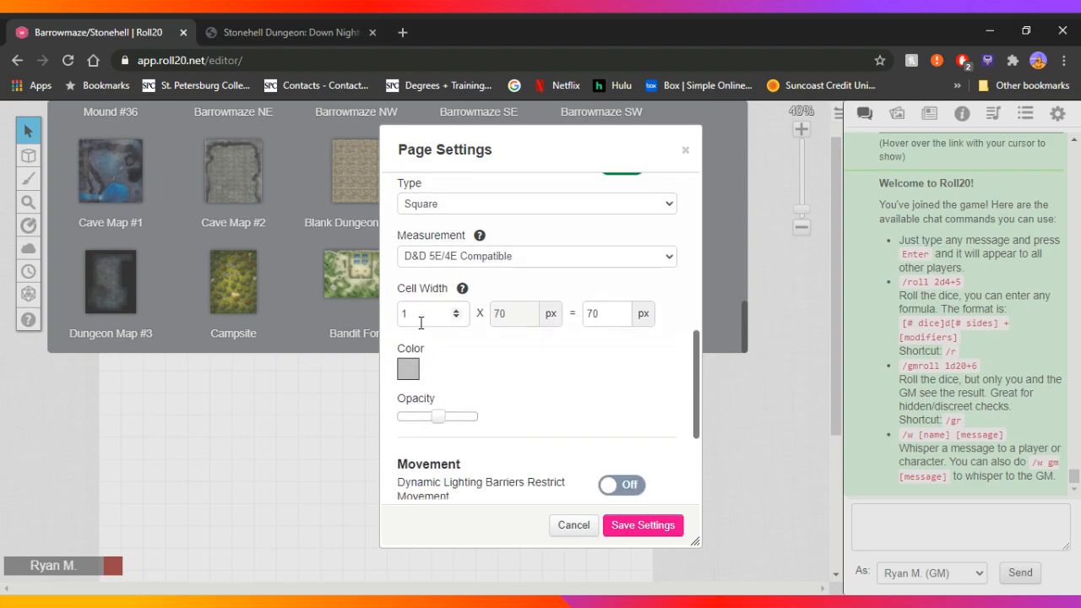
{"action": "left_click", "coordinate": [408, 369]}
{"action": "left_click", "coordinate": [343, 390]}
{"action": "left_click_drag", "start_coordinate": [435, 419], "coordinate": [463, 425]}
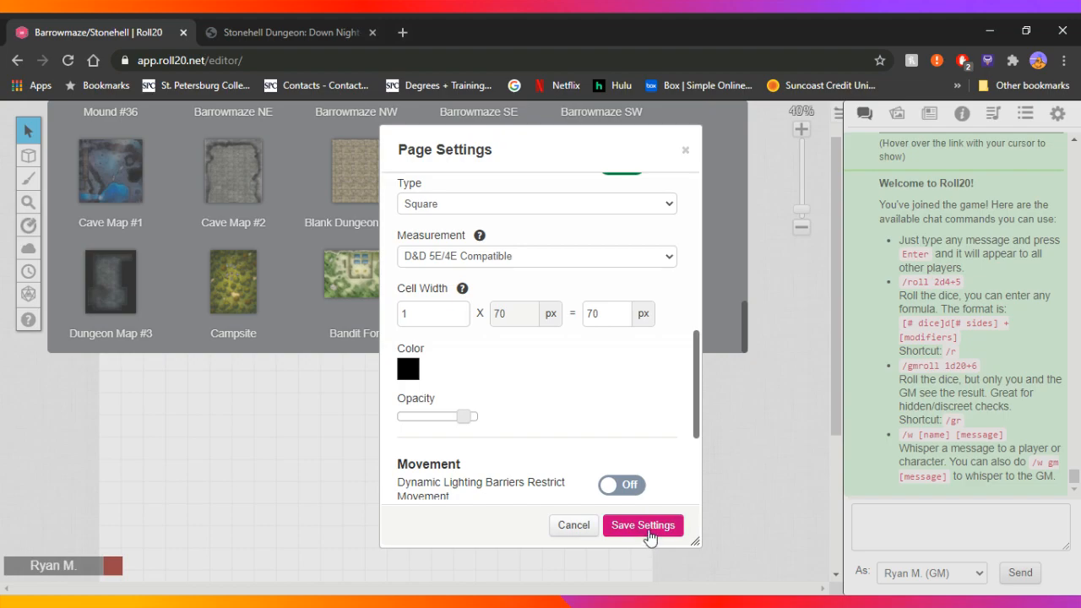
{"action": "left_click", "coordinate": [644, 525]}
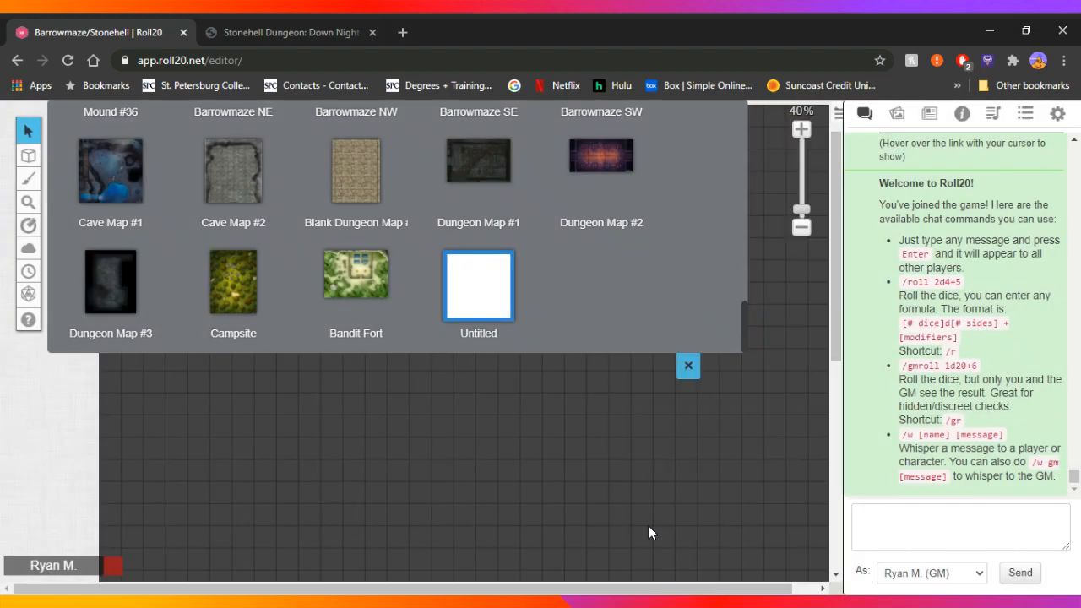
{"action": "left_click", "coordinate": [688, 367]}
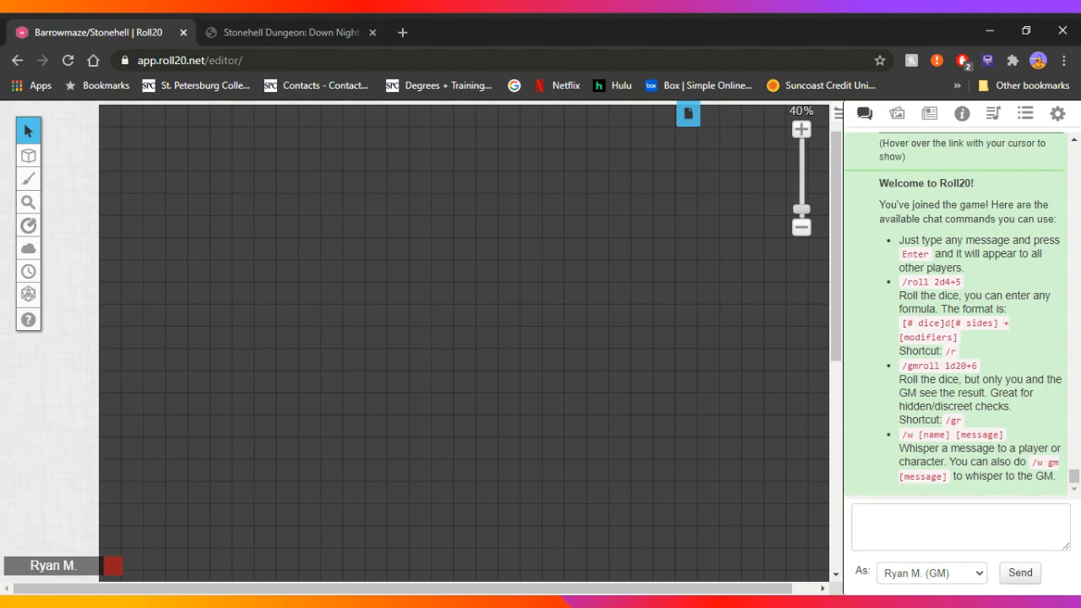
- Upload the exported map image capture.jpg to the art library and close the upload dialog
{"action": "left_click_drag", "start_coordinate": [421, 593], "coordinate": [445, 593]}
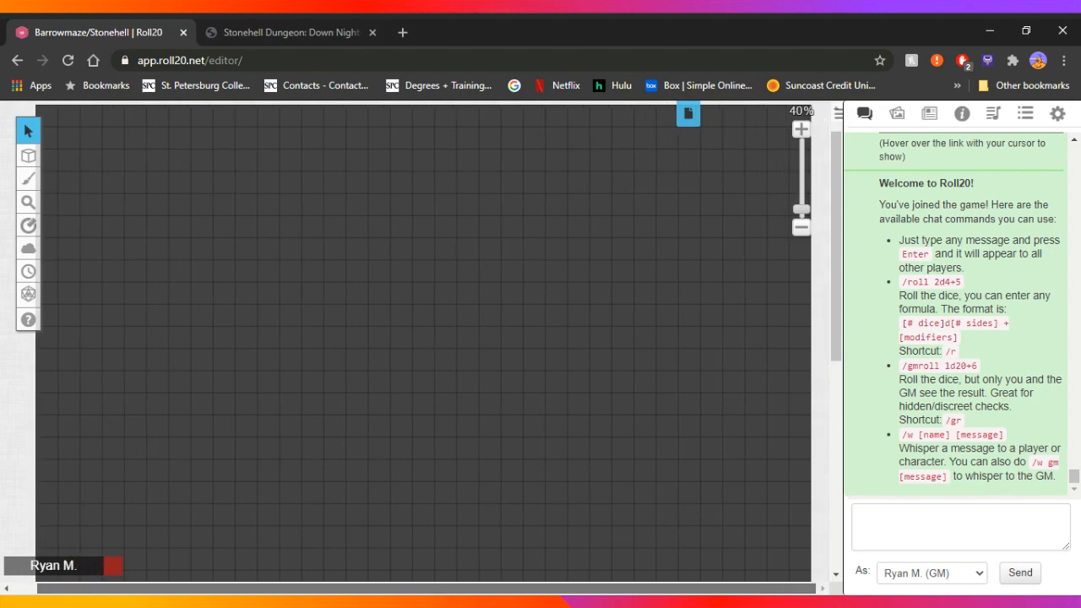
{"action": "left_click", "coordinate": [898, 115]}
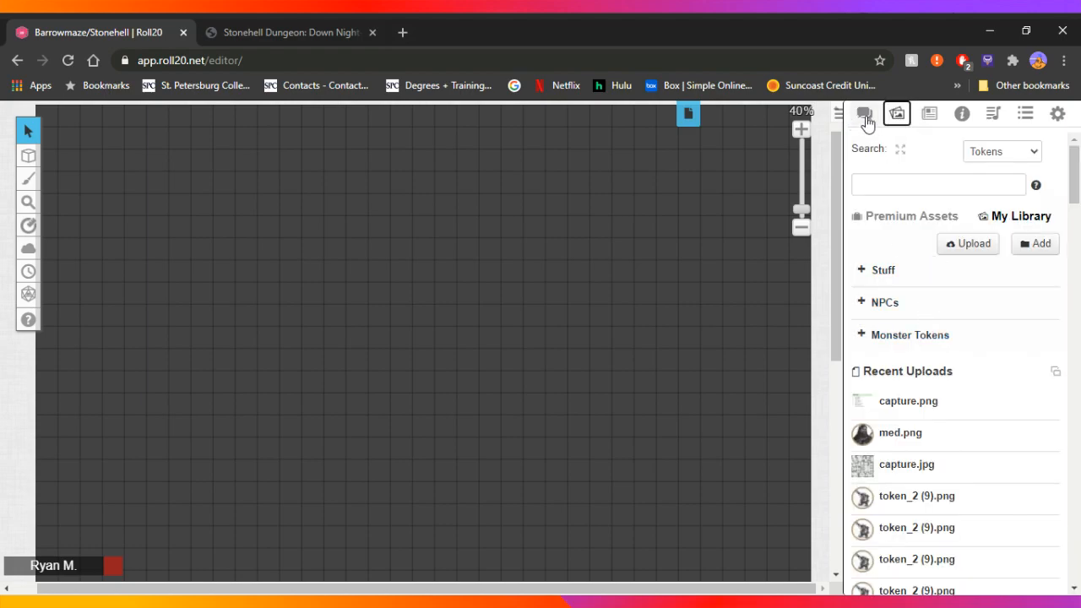
{"action": "left_click", "coordinate": [958, 246]}
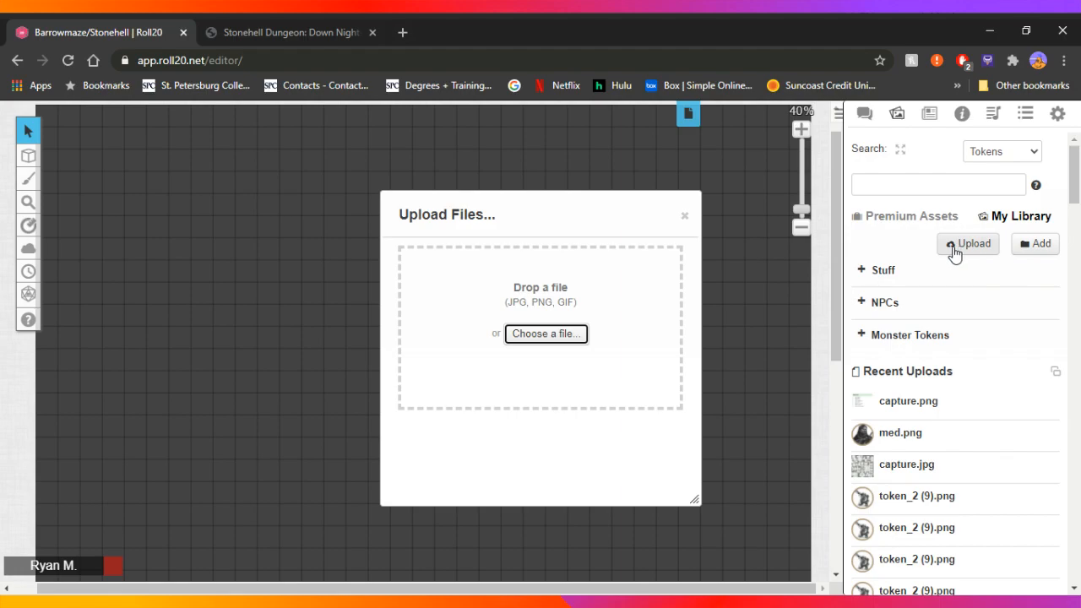
{"action": "left_click", "coordinate": [536, 338]}
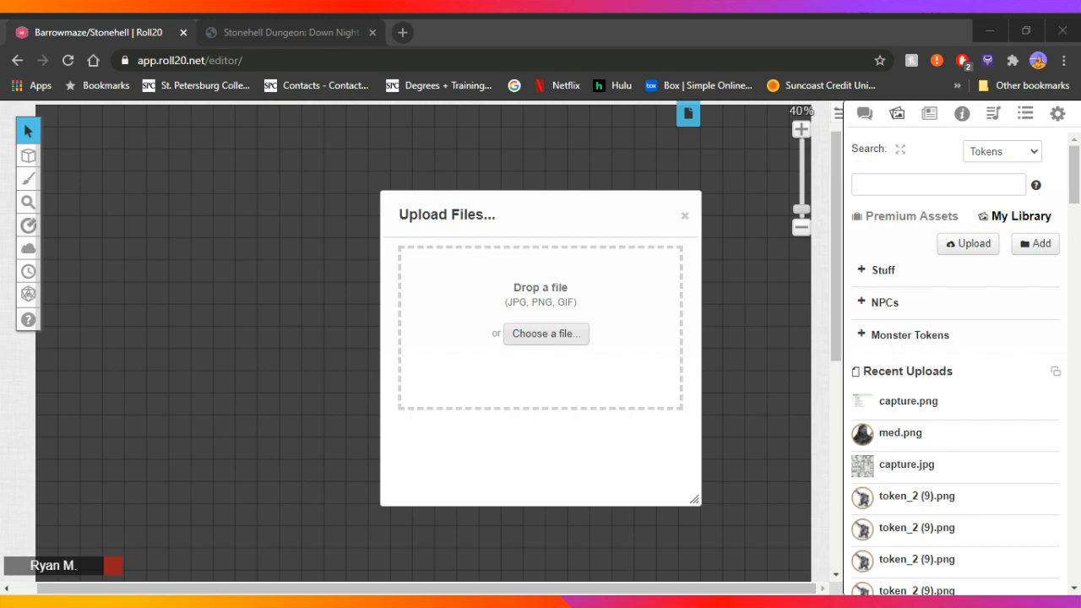
{"action": "key", "text": "Return"}
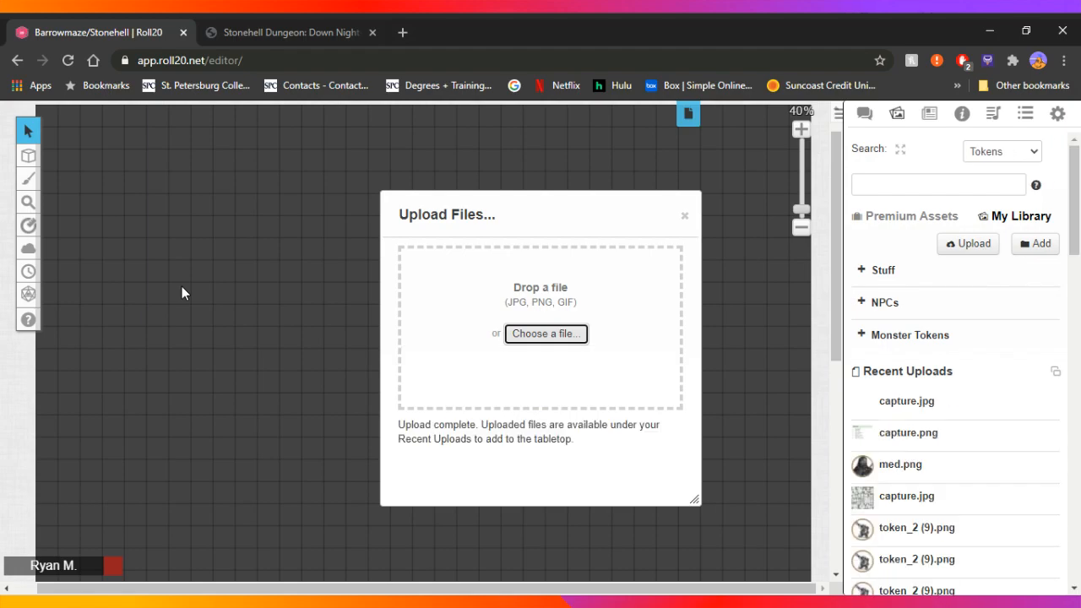
{"action": "left_click", "coordinate": [685, 216]}
- Place the newly uploaded capture.jpg from the recent uploads on the page and select it
{"action": "mouse_move", "coordinate": [894, 412]}
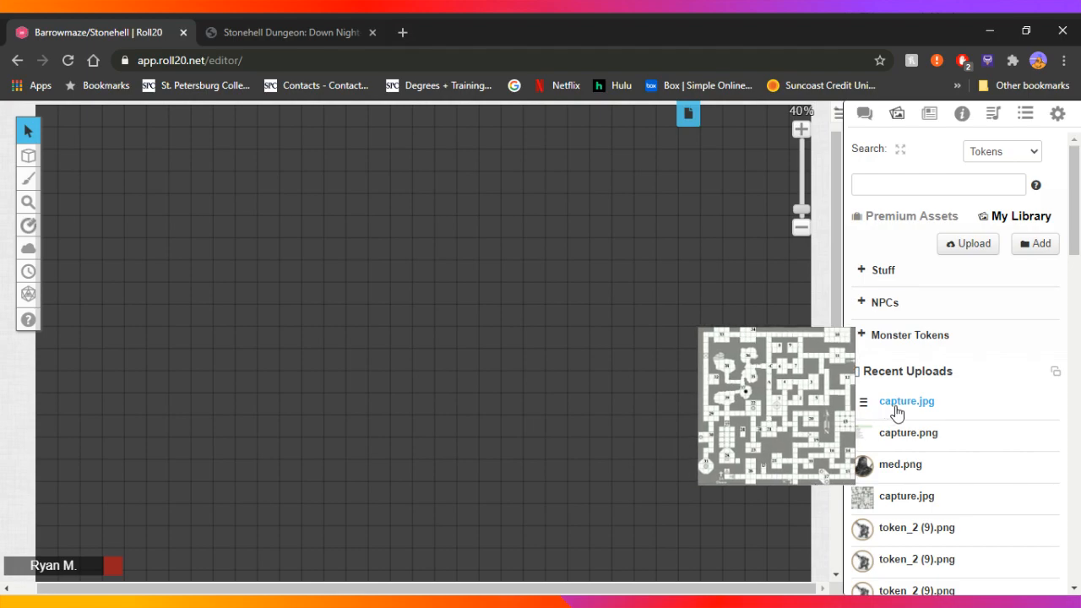
{"action": "left_click_drag", "start_coordinate": [908, 407], "coordinate": [312, 243]}
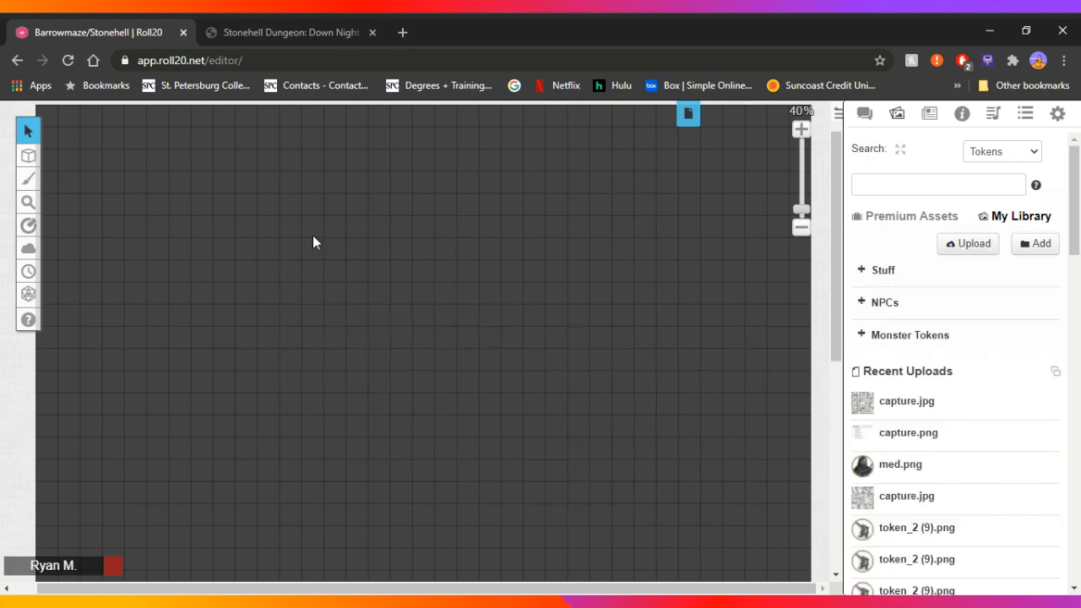
{"action": "left_click", "coordinate": [312, 226]}
{"action": "key", "text": "ctrl+c"}
{"action": "key", "text": "ctrl+v"}
{"action": "left_click", "coordinate": [205, 172]}
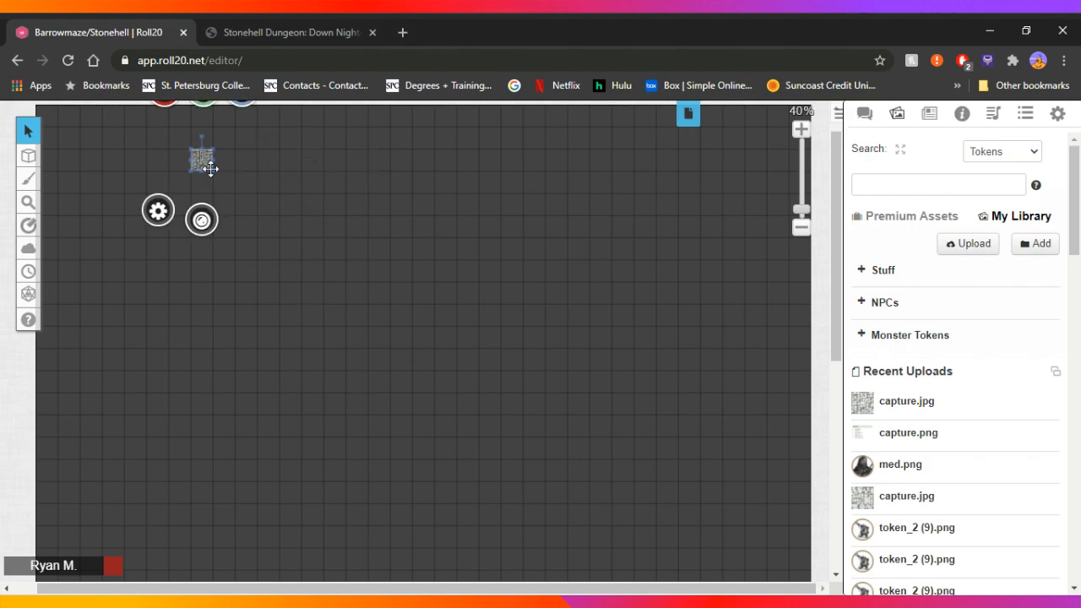
- Enlarge the map image to about 25 by 25 grid squares and position it near the page's upper-left corner
{"action": "left_click_drag", "start_coordinate": [216, 174], "coordinate": [653, 526]}
{"action": "left_click_drag", "start_coordinate": [449, 338], "coordinate": [180, 232]}
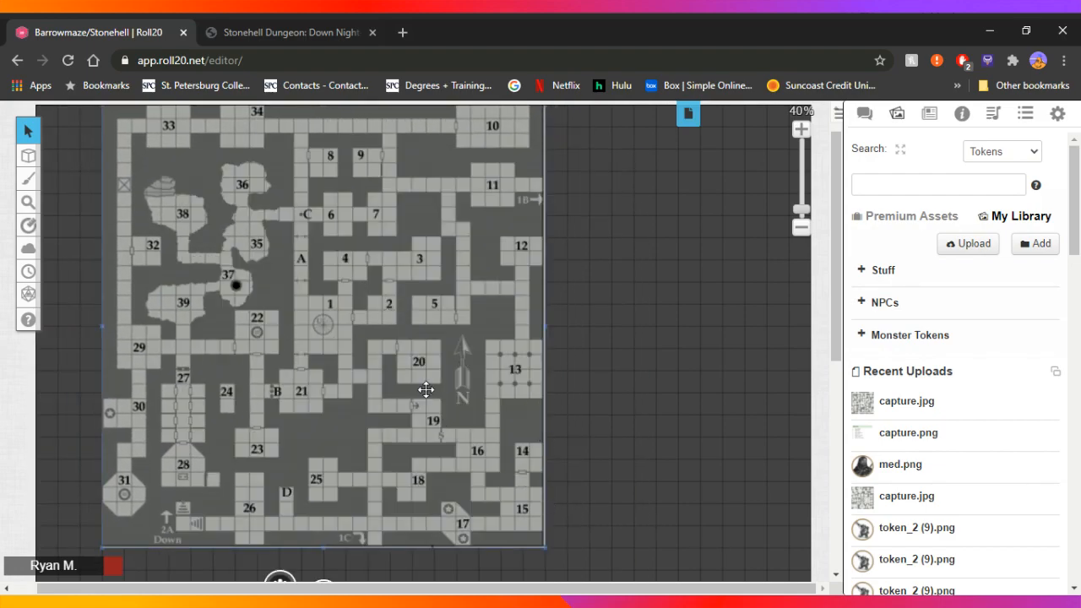
{"action": "scroll", "coordinate": [507, 439], "scroll_direction": "down", "scroll_amount": 2}
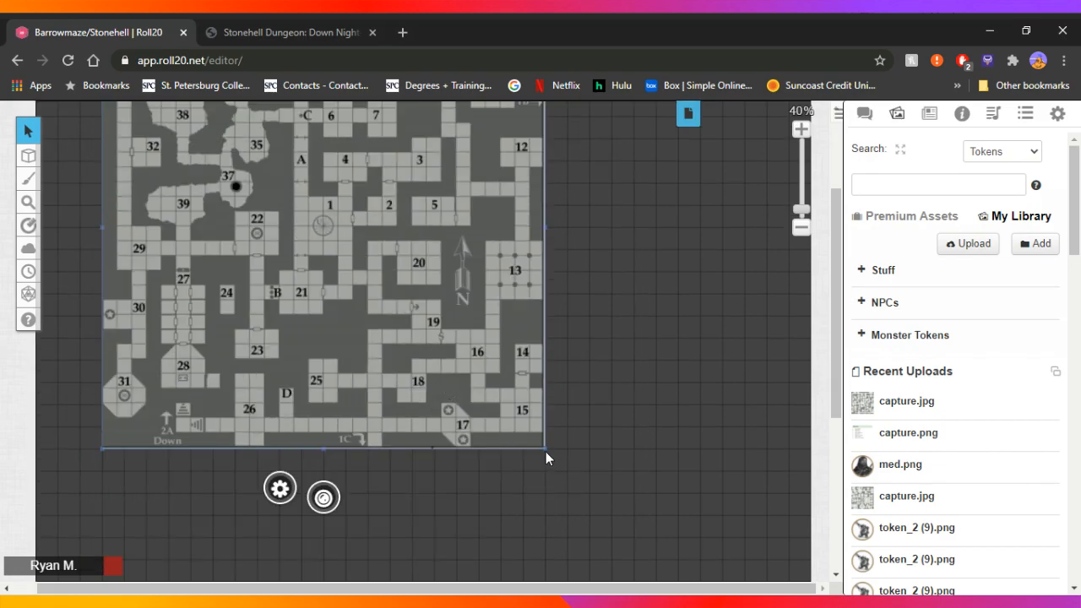
{"action": "left_click_drag", "start_coordinate": [545, 458], "coordinate": [666, 533]}
{"action": "scroll", "coordinate": [498, 401], "scroll_direction": "up", "scroll_amount": 3}
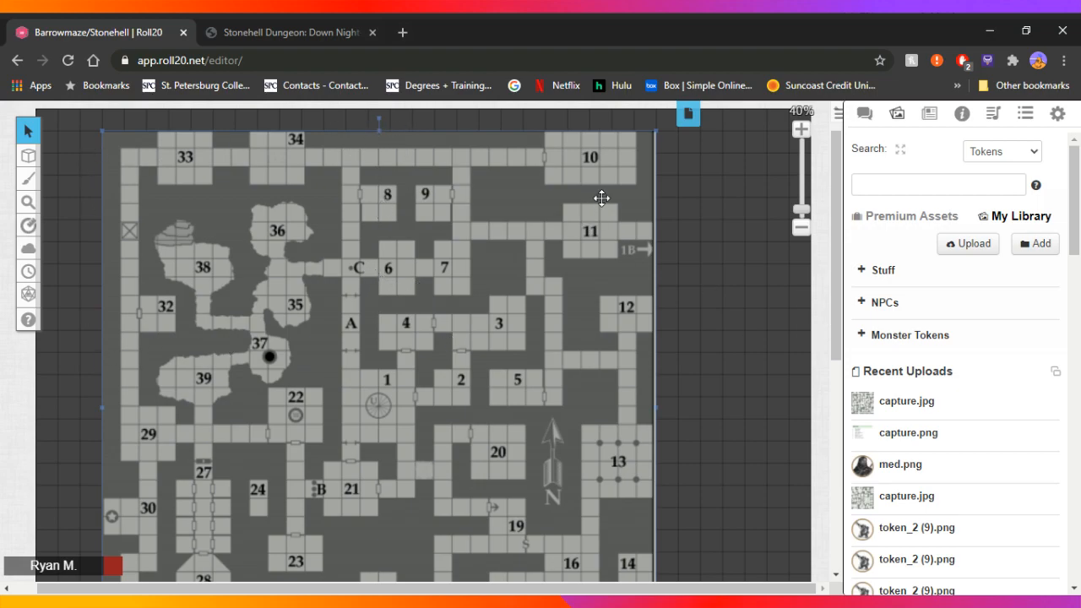
- Switch the active layer from Objects & Tokens to Map & Background
{"action": "mouse_move", "coordinate": [22, 165]}
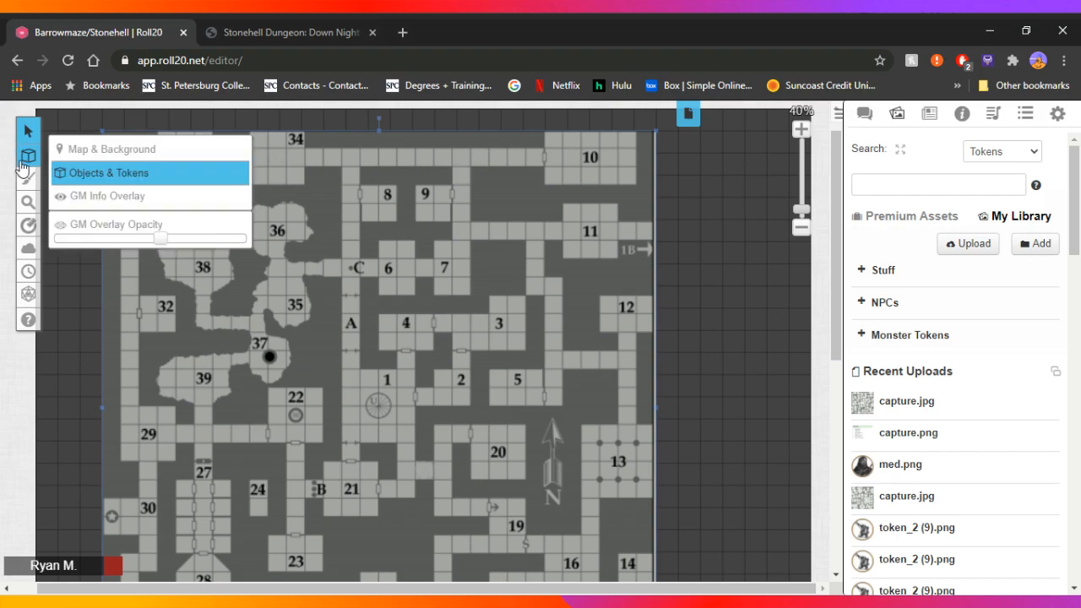
{"action": "left_click", "coordinate": [95, 151]}
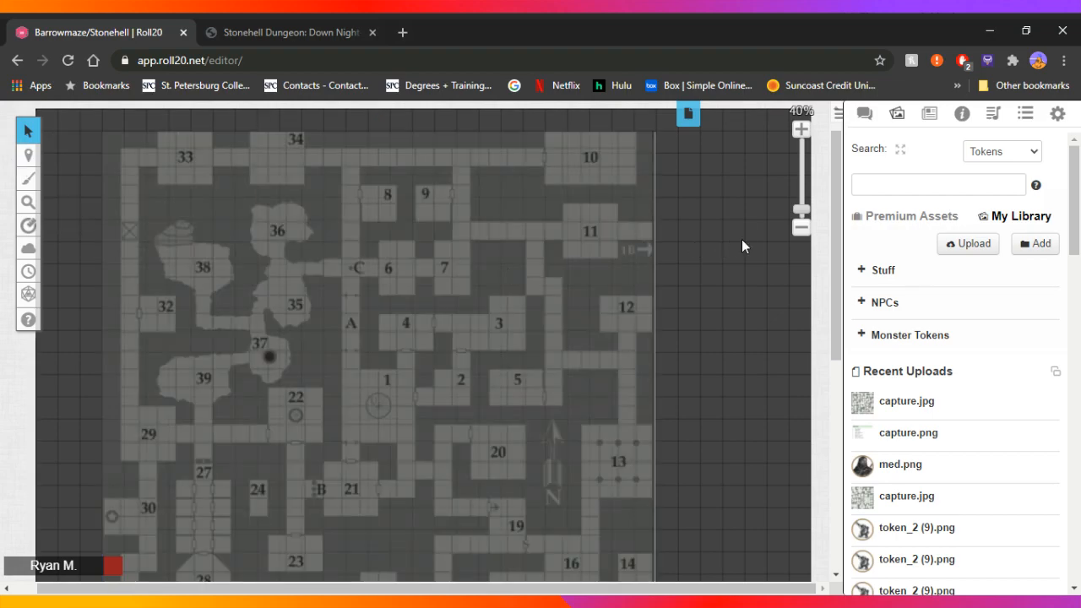
{"action": "scroll", "coordinate": [376, 272], "scroll_direction": "down", "scroll_amount": 5}
{"action": "scroll", "coordinate": [384, 280], "scroll_direction": "up", "scroll_amount": 4}
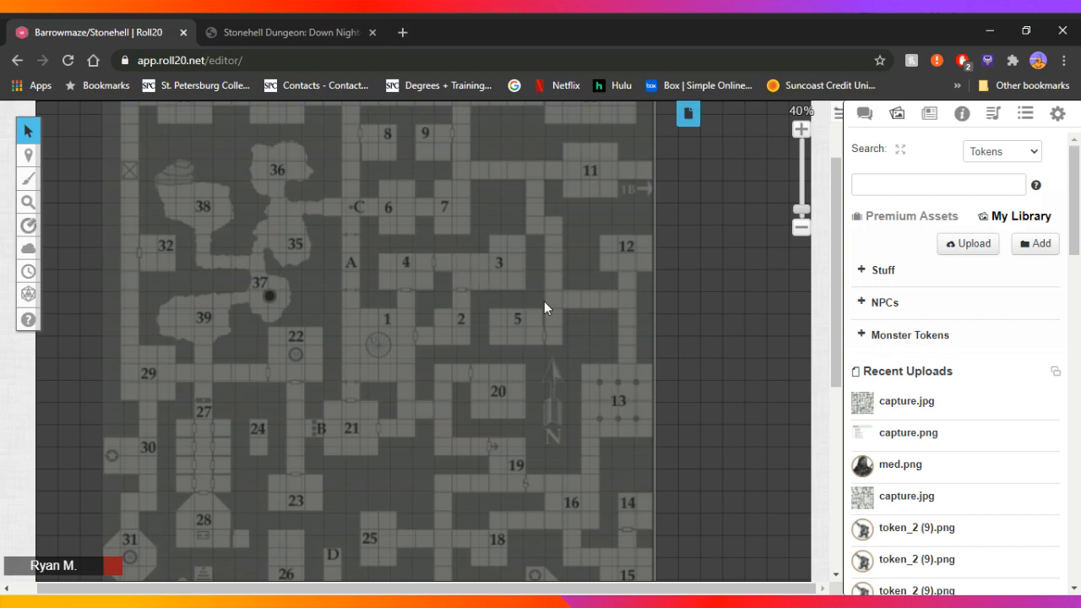
{"action": "scroll", "coordinate": [544, 319], "scroll_direction": "up", "scroll_amount": 1}
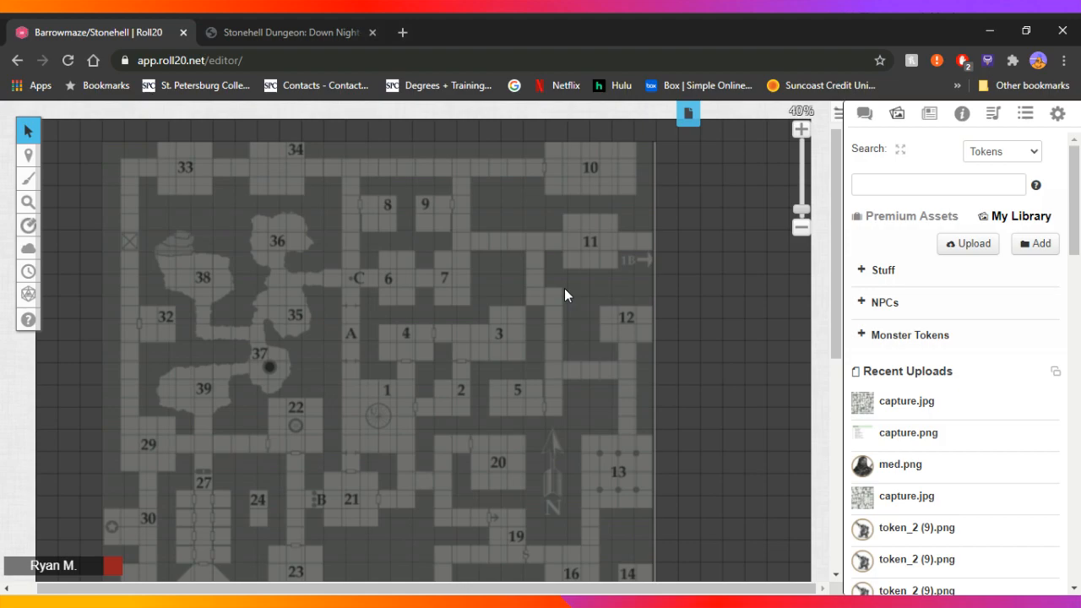
{"action": "right_click", "coordinate": [548, 241]}
{"action": "left_click", "coordinate": [545, 241]}
{"action": "mouse_move", "coordinate": [28, 157]}
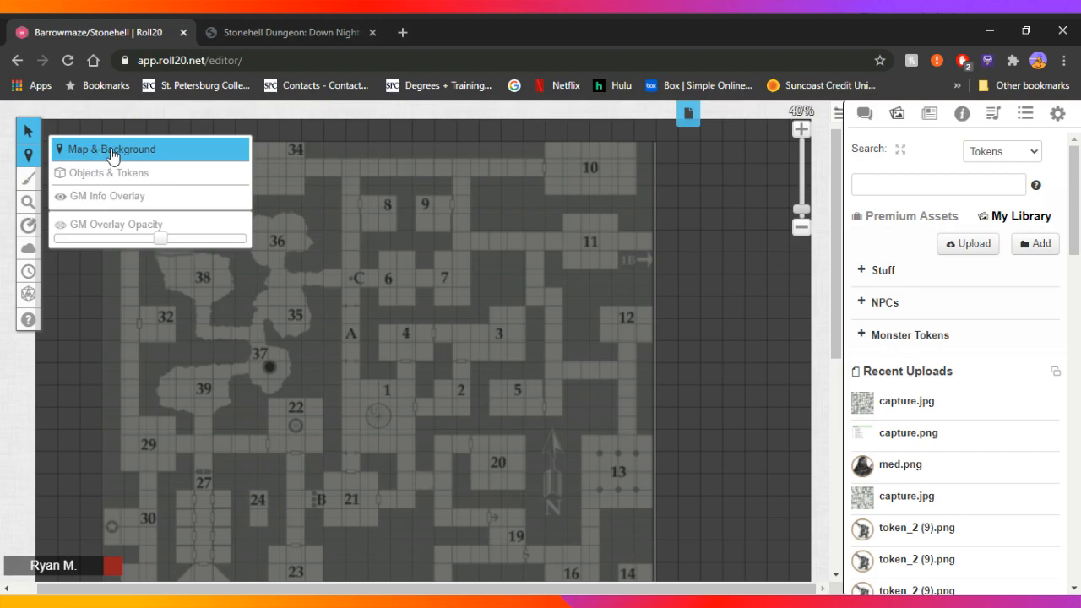
{"action": "left_click", "coordinate": [131, 173]}
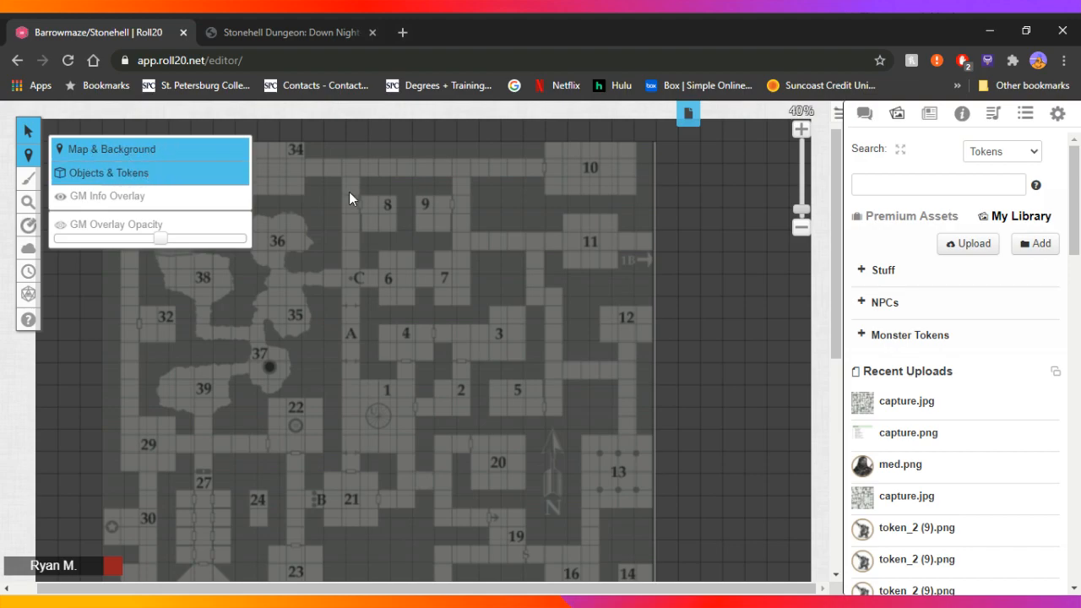
{"action": "right_click", "coordinate": [461, 255]}
{"action": "left_click", "coordinate": [444, 282]}
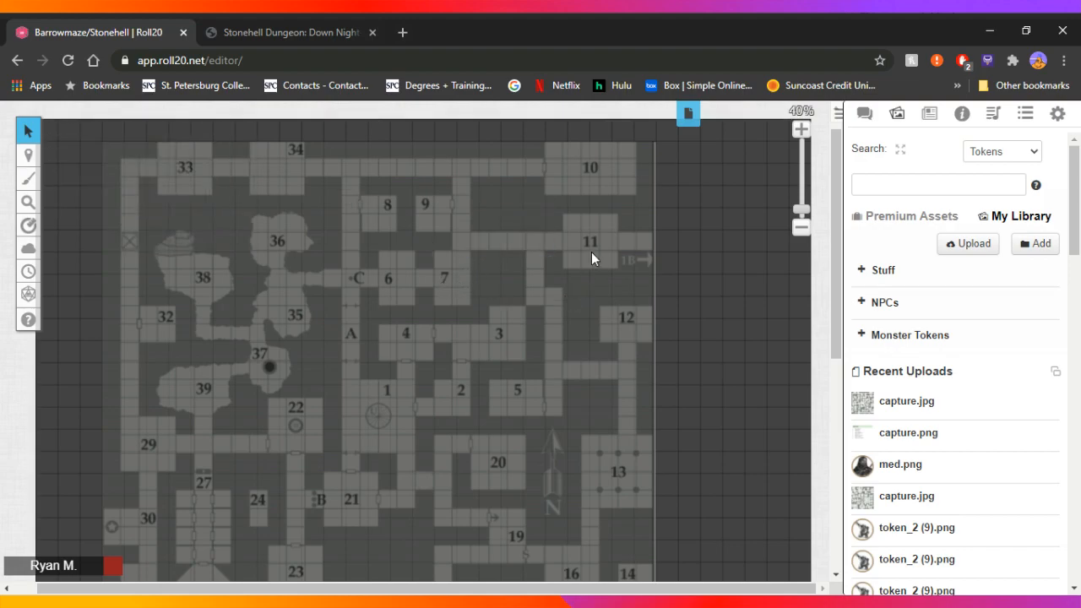
{"action": "left_click_drag", "start_coordinate": [585, 284], "coordinate": [599, 271]}
{"action": "right_click", "coordinate": [600, 271]}
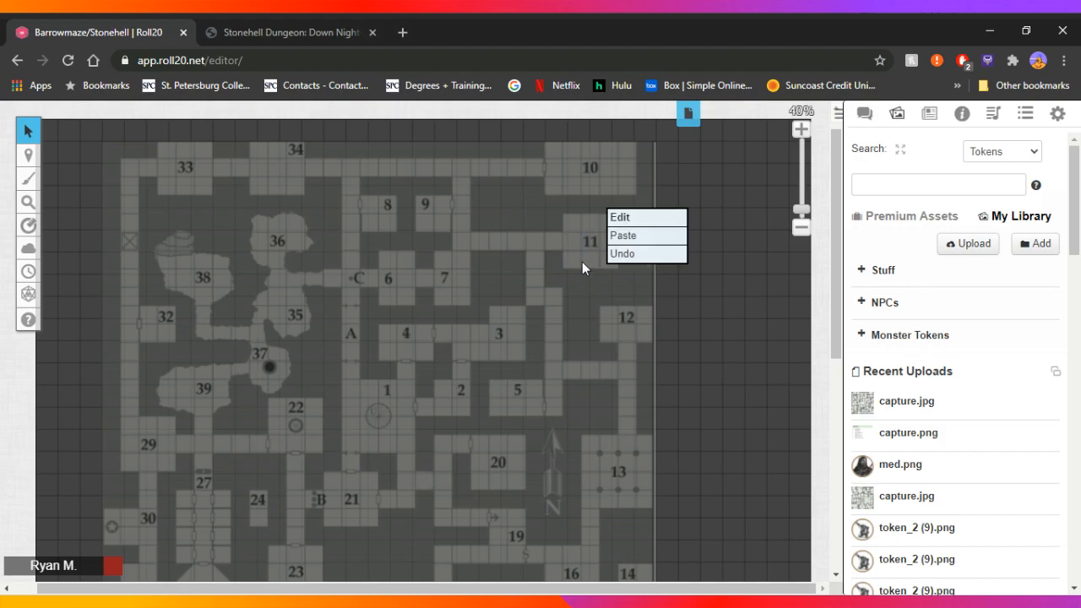
{"action": "left_click", "coordinate": [442, 247]}
- Move the map image from the Objects & Tokens layer to the Map Layer, and make Map & Background the active layer
{"action": "mouse_move", "coordinate": [28, 154]}
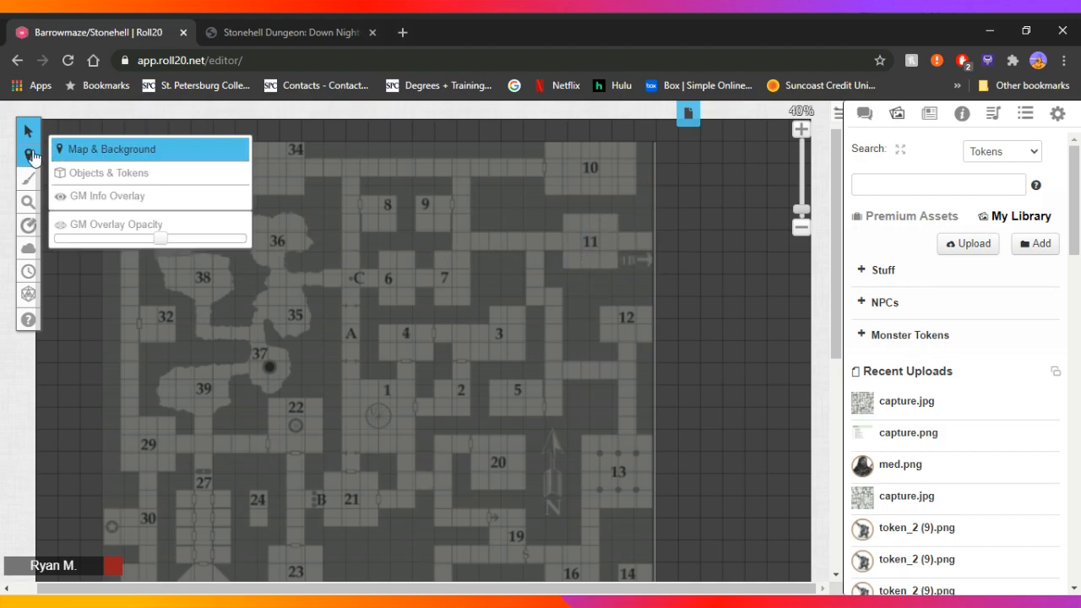
{"action": "left_click", "coordinate": [97, 172]}
{"action": "left_click", "coordinate": [468, 248]}
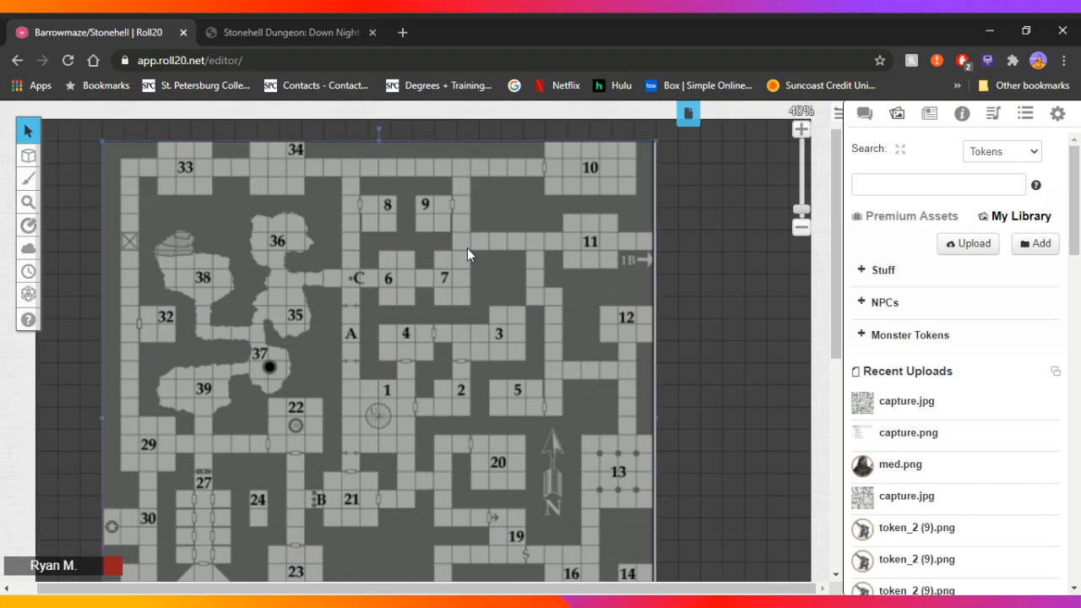
{"action": "right_click", "coordinate": [467, 249]}
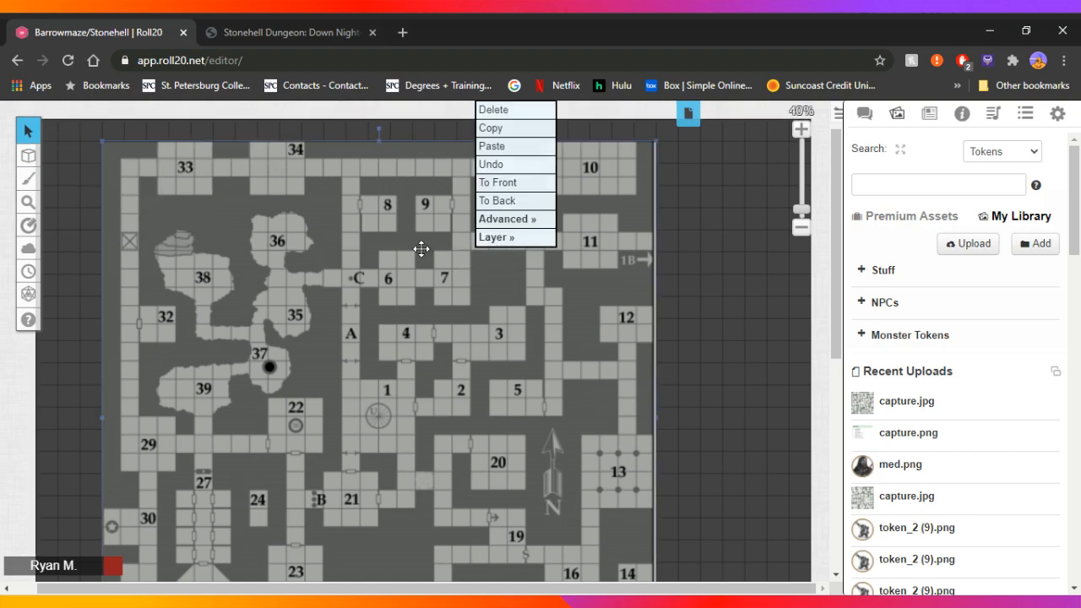
{"action": "mouse_move", "coordinate": [513, 239]}
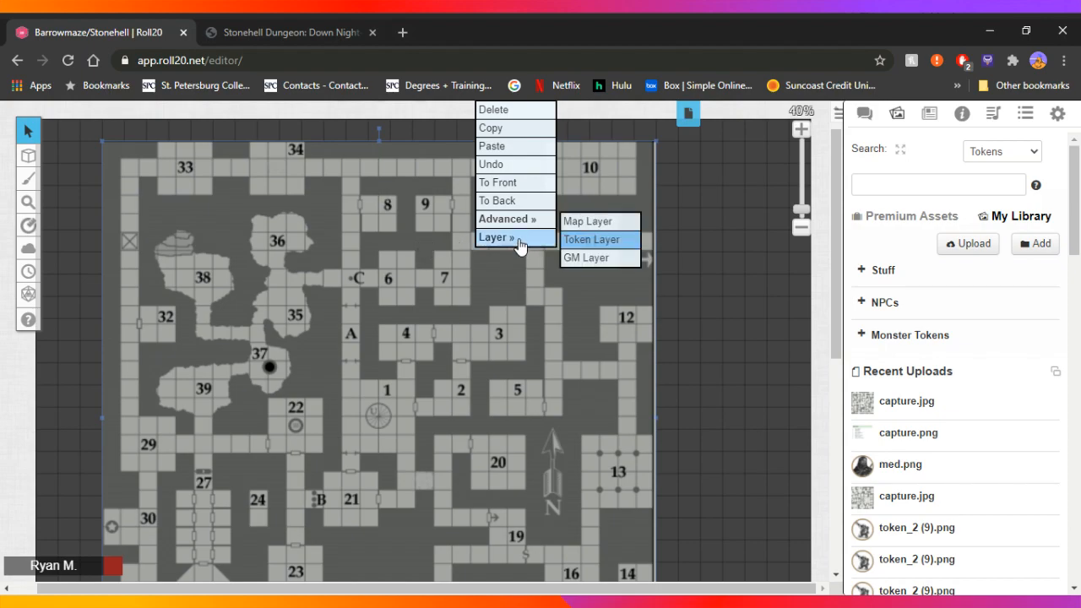
{"action": "left_click", "coordinate": [585, 223]}
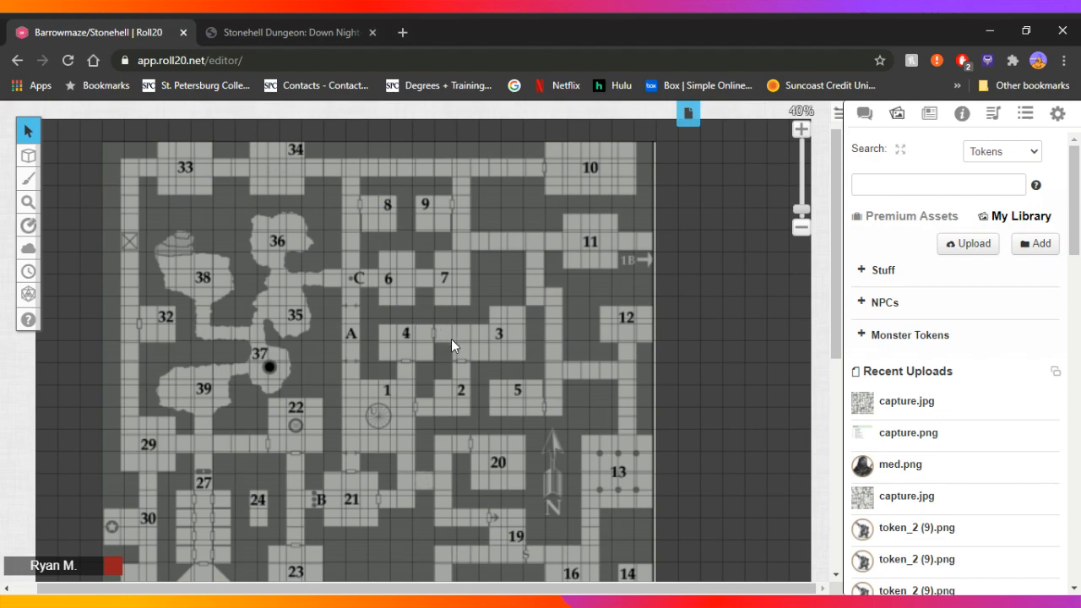
{"action": "mouse_move", "coordinate": [28, 155]}
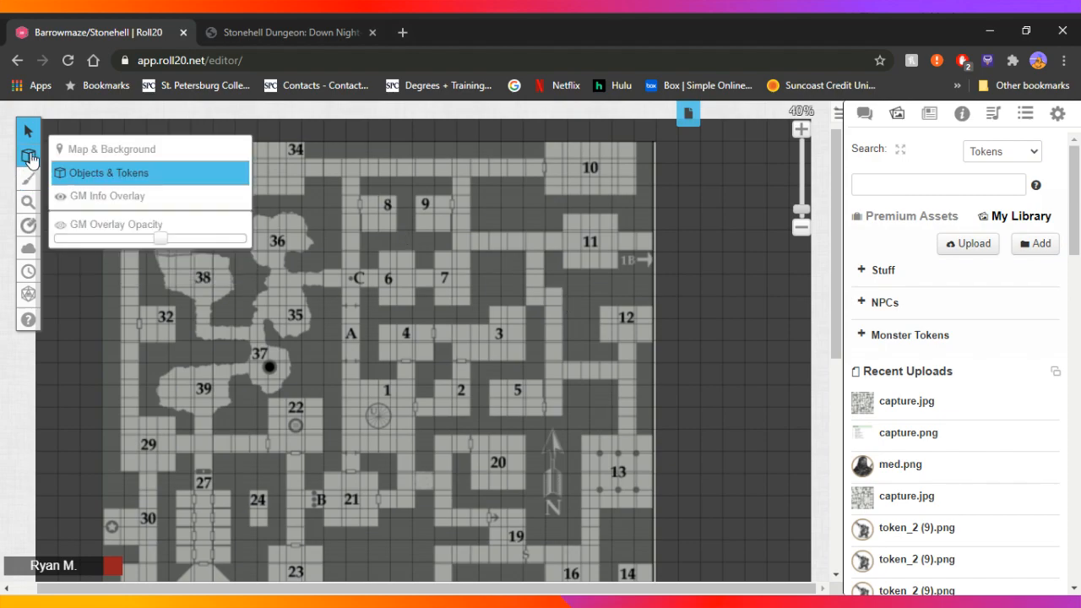
{"action": "left_click", "coordinate": [116, 160]}
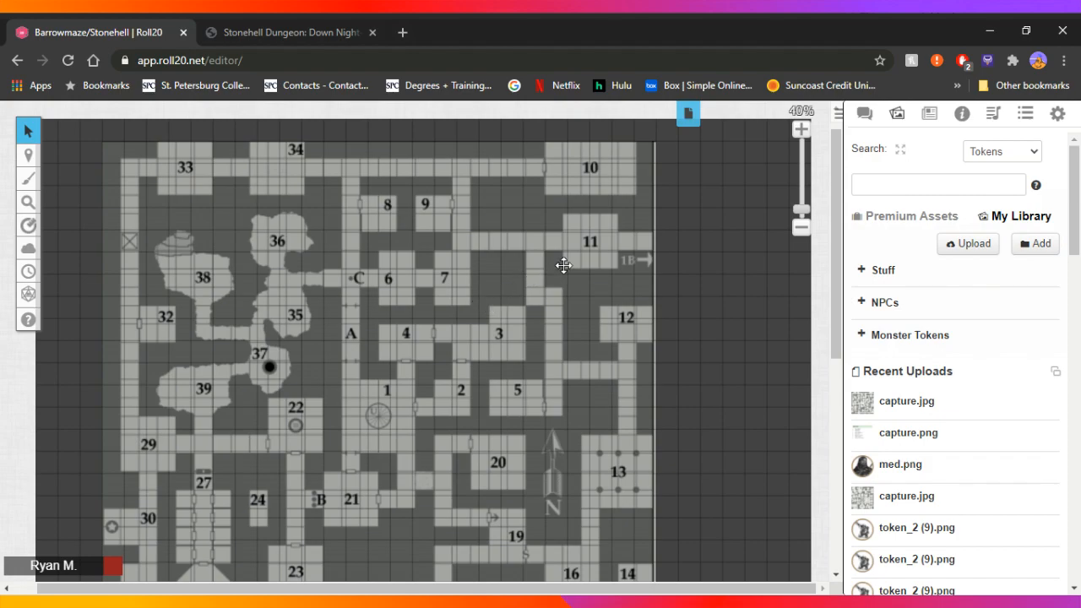
{"action": "right_click", "coordinate": [567, 222]}
{"action": "mouse_move", "coordinate": [588, 217]}
{"action": "mouse_move", "coordinate": [591, 191]}
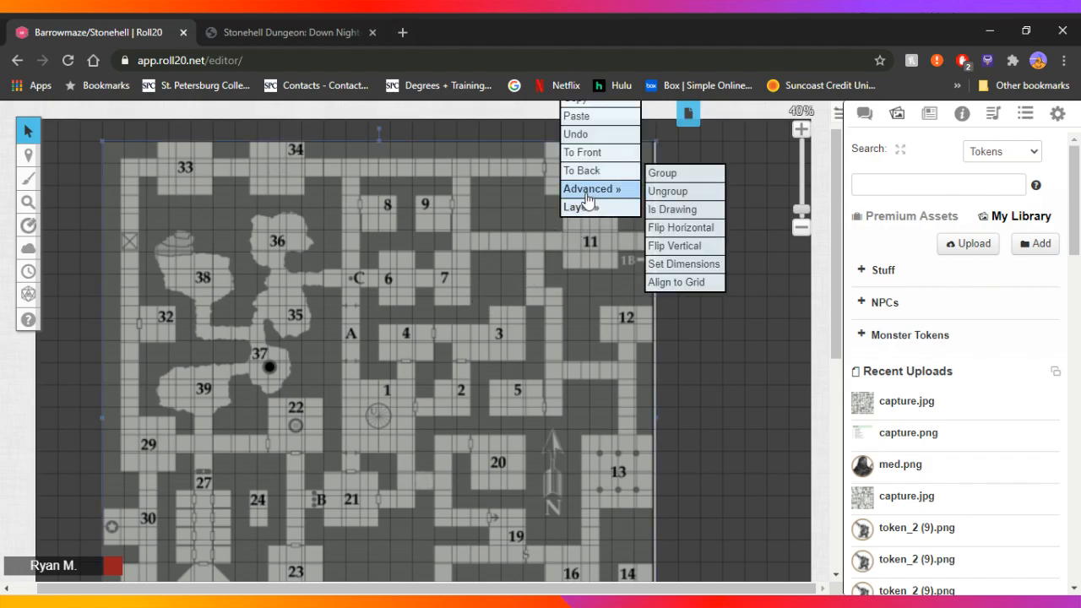
{"action": "left_click", "coordinate": [686, 283]}
{"action": "left_click", "coordinate": [622, 144]}
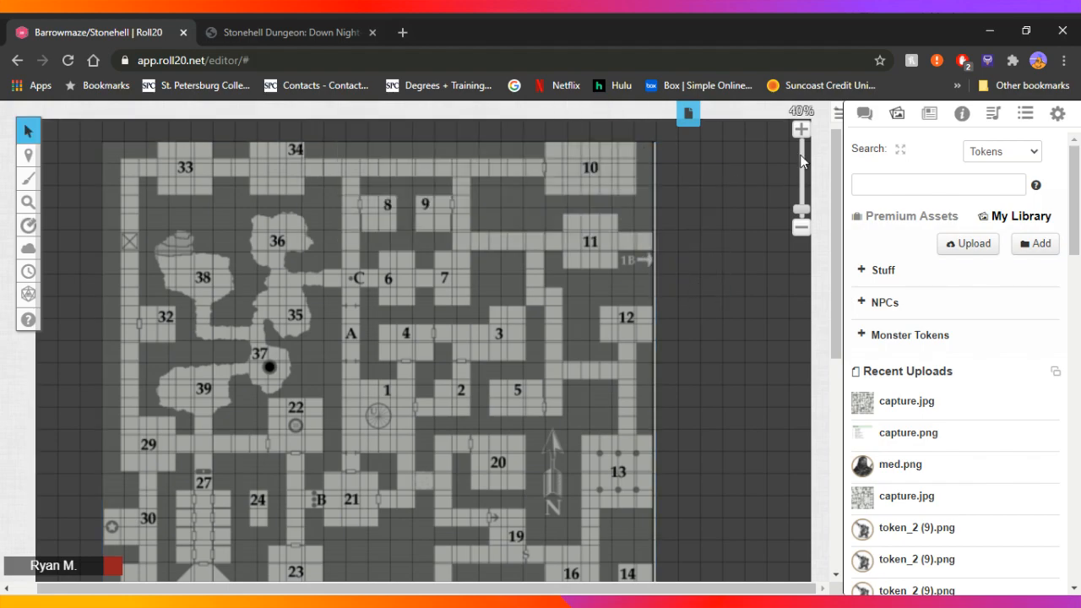
- Resize the map to the page grid with Align to Grid, using the 3 by 3 cells of room 11 as the sample
{"action": "left_click", "coordinate": [799, 131]}
{"action": "left_click", "coordinate": [799, 131]}
{"action": "left_click", "coordinate": [799, 131]}
{"action": "left_click", "coordinate": [799, 131]}
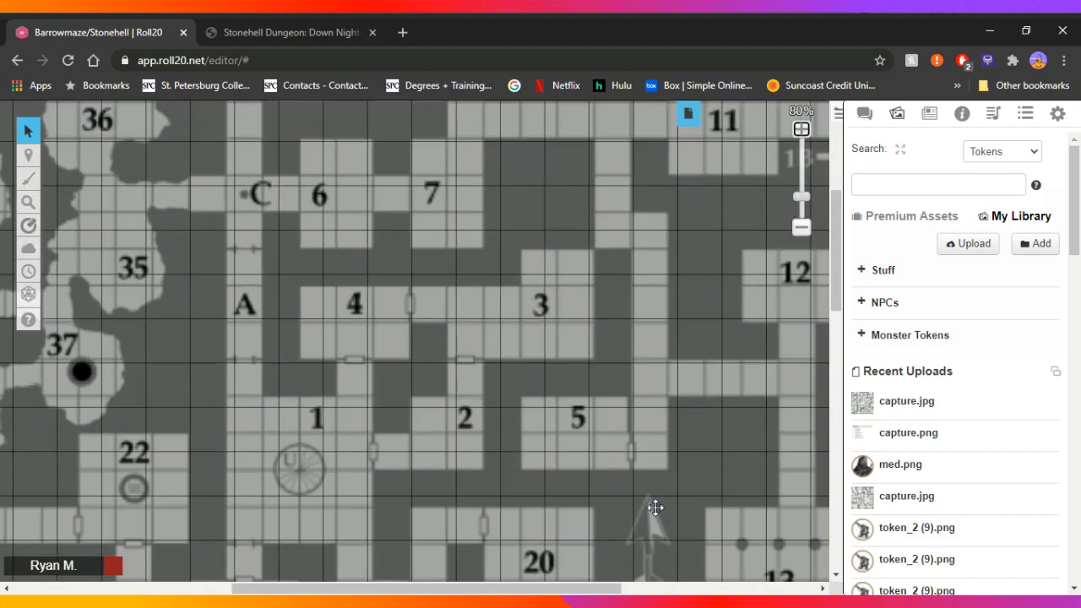
{"action": "left_click_drag", "start_coordinate": [564, 595], "coordinate": [697, 595]}
{"action": "scroll", "coordinate": [481, 511], "scroll_direction": "up", "scroll_amount": 2}
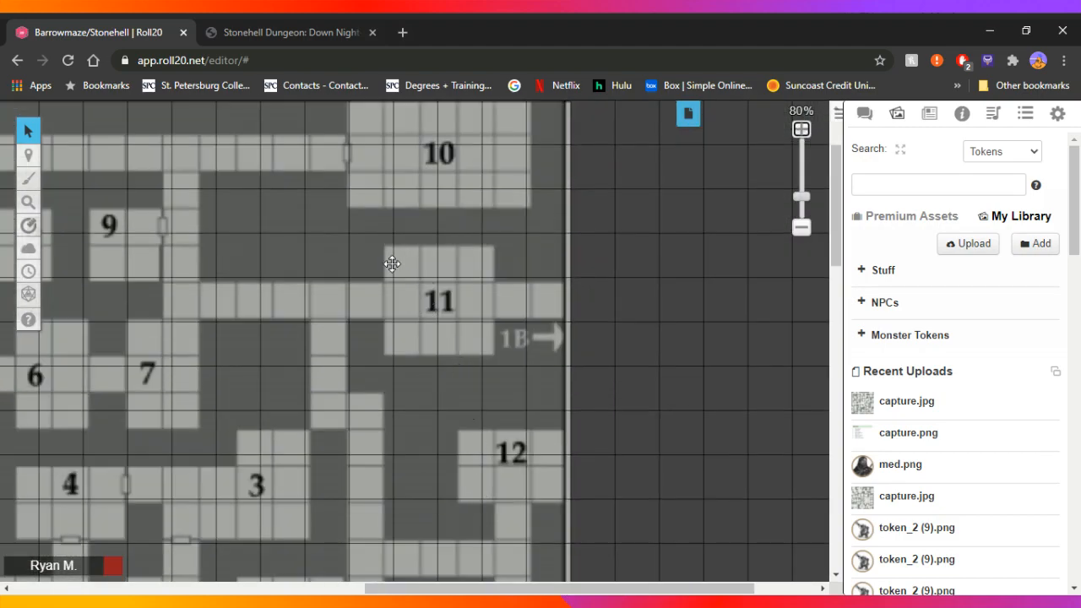
{"action": "right_click", "coordinate": [401, 291]}
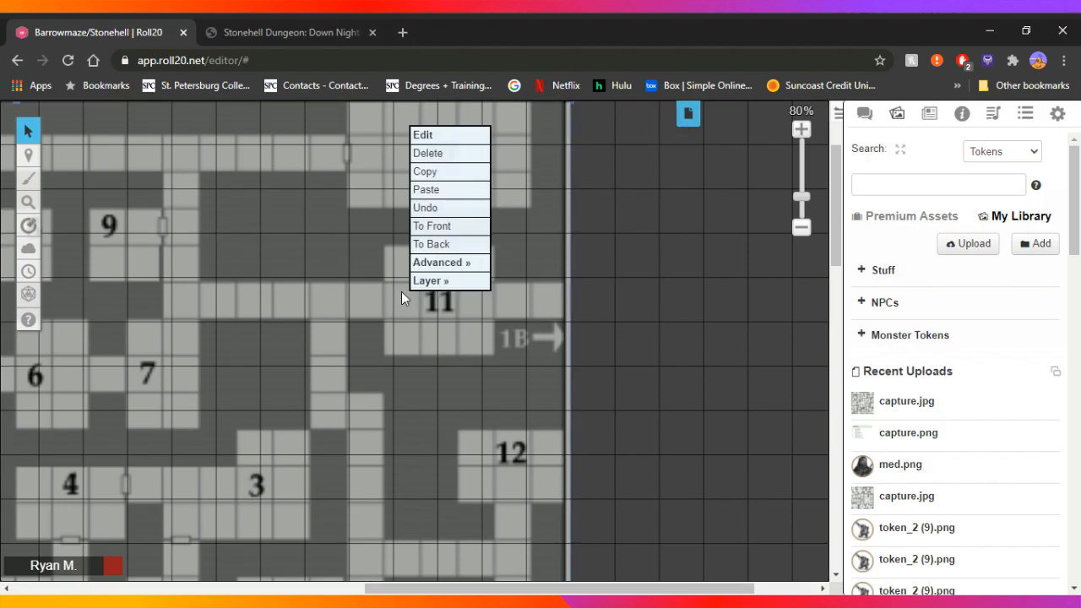
{"action": "mouse_move", "coordinate": [434, 282]}
{"action": "mouse_move", "coordinate": [469, 263]}
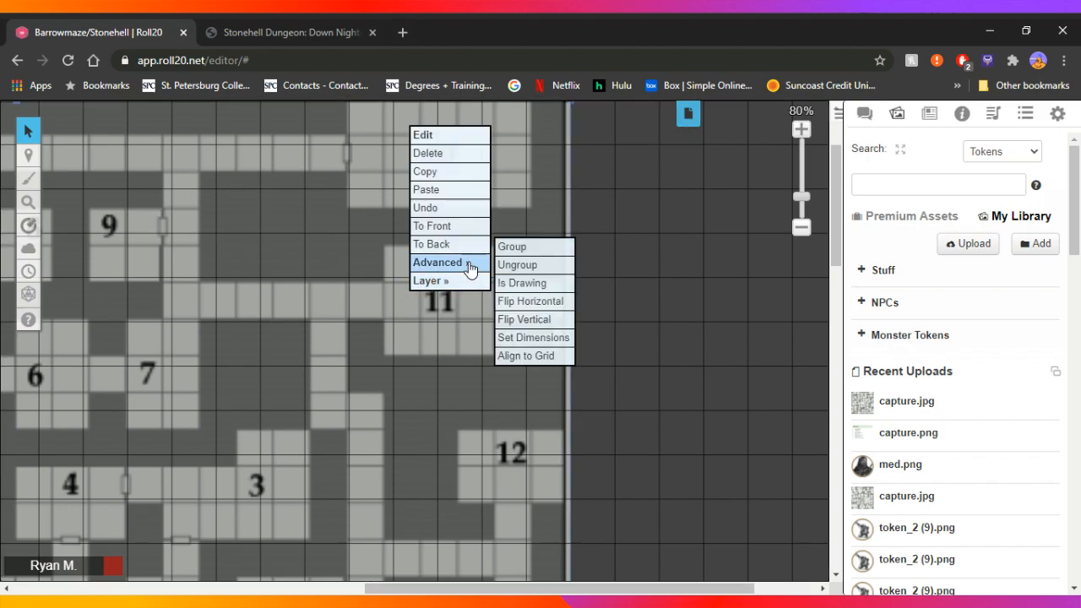
{"action": "left_click", "coordinate": [528, 354]}
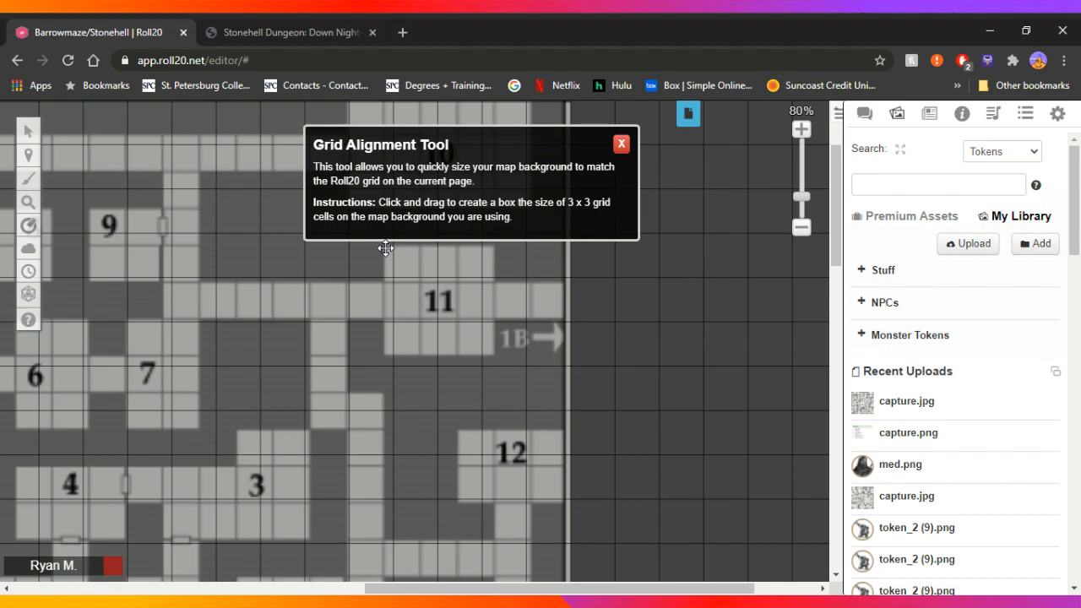
{"action": "left_click_drag", "start_coordinate": [385, 248], "coordinate": [494, 357]}
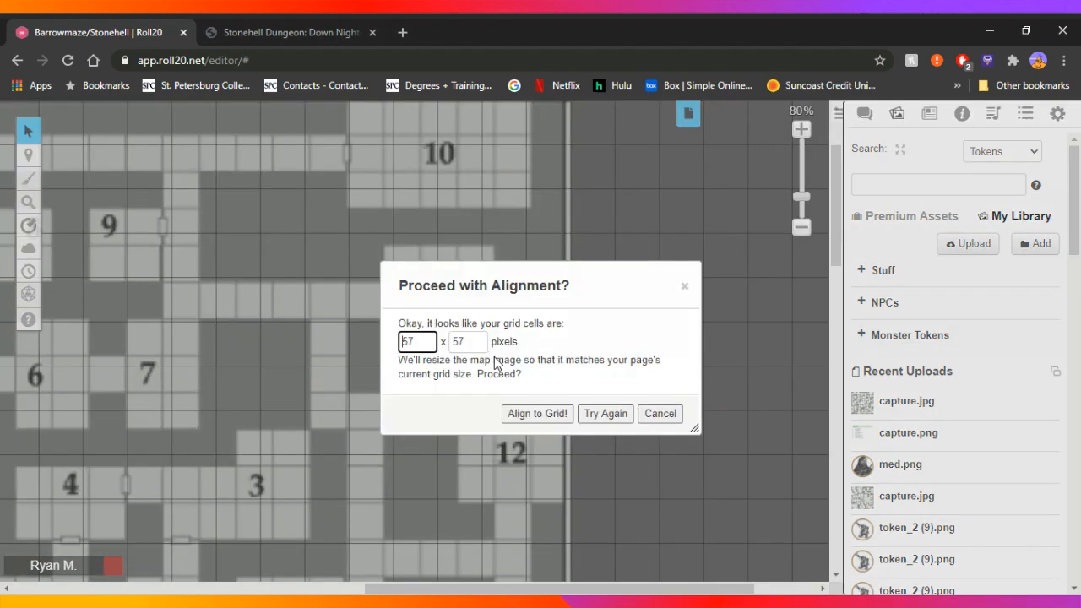
{"action": "left_click", "coordinate": [542, 420]}
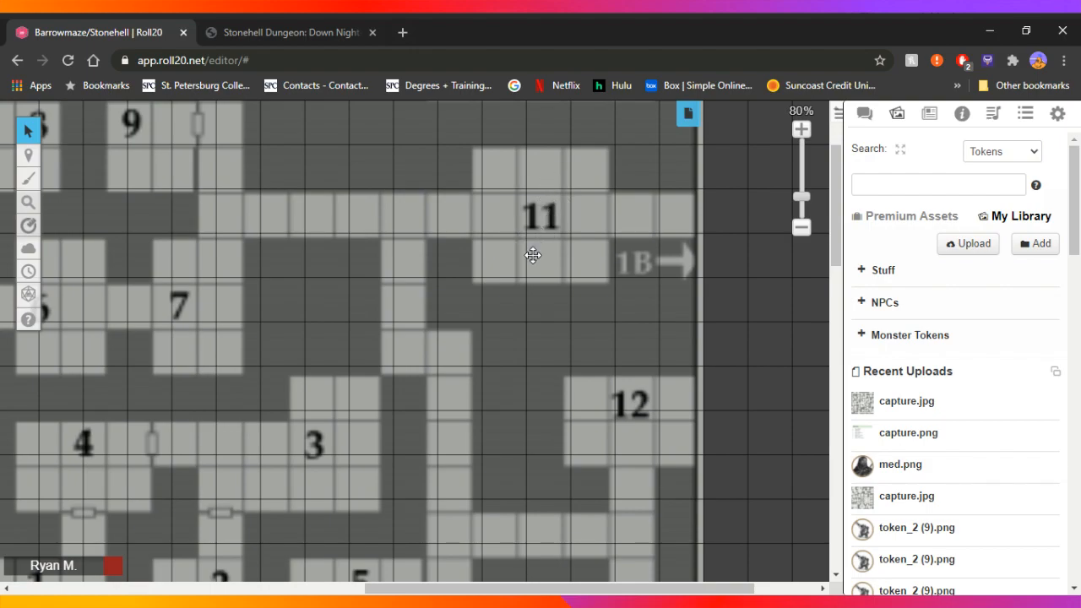
- Move the resized map so that it lies fully inside the page with a dark margin on every side
{"action": "scroll", "coordinate": [604, 333], "scroll_direction": "up", "scroll_amount": 3}
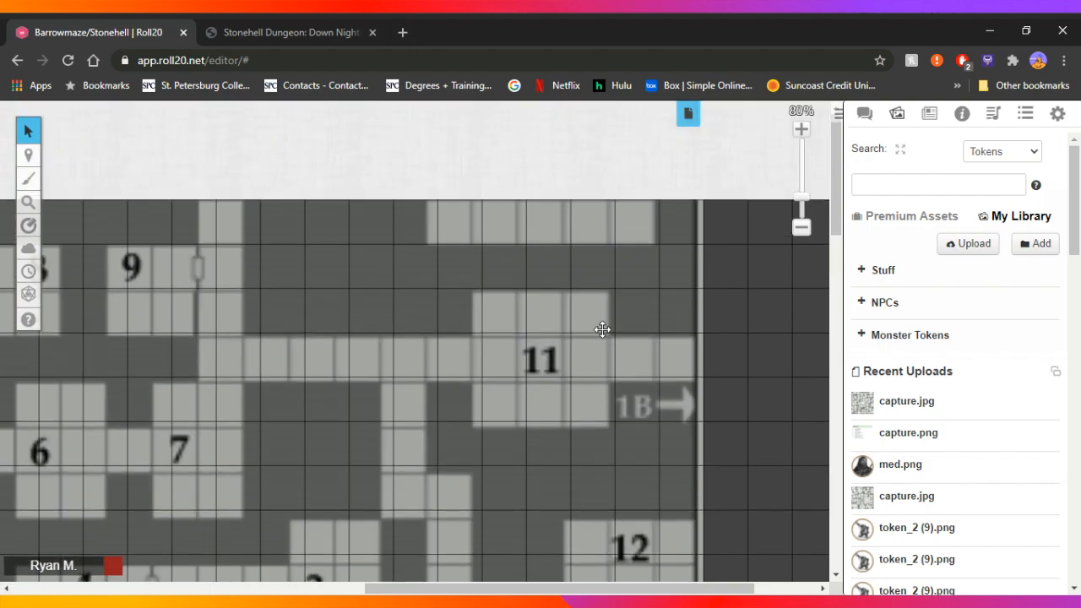
{"action": "left_click_drag", "start_coordinate": [401, 374], "coordinate": [663, 545]}
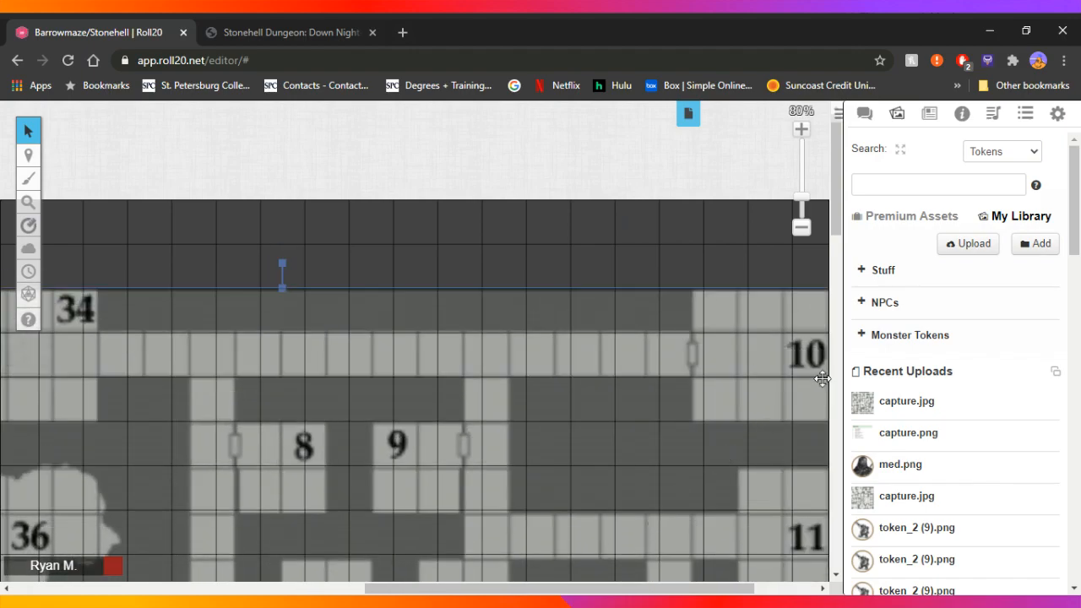
{"action": "left_click", "coordinate": [802, 228]}
{"action": "left_click", "coordinate": [801, 228]}
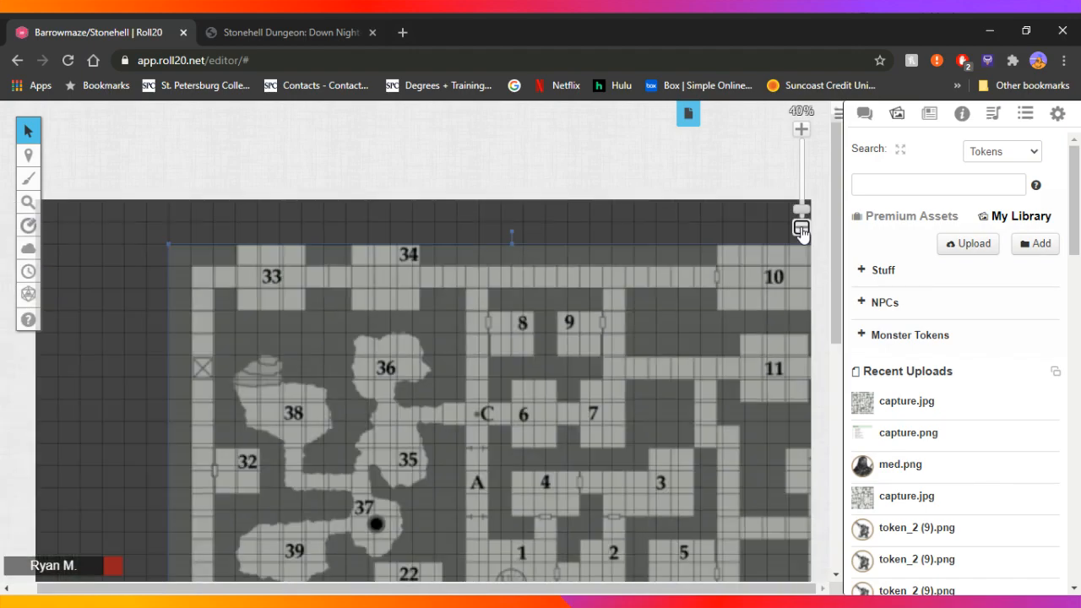
{"action": "left_click_drag", "start_coordinate": [622, 357], "coordinate": [515, 346]}
{"action": "scroll", "coordinate": [515, 346], "scroll_direction": "down", "scroll_amount": 4}
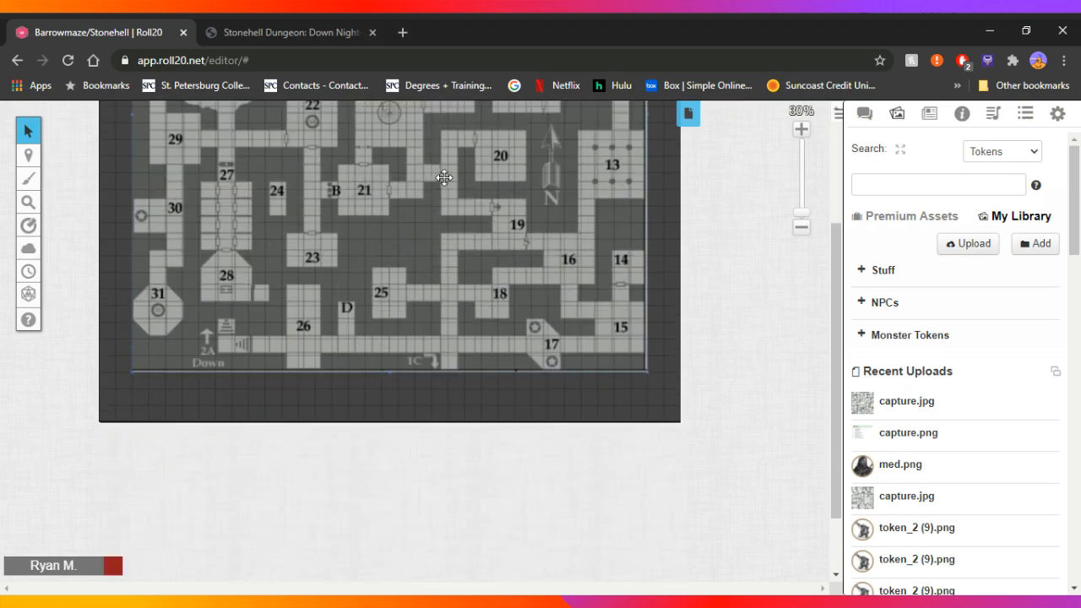
{"action": "scroll", "coordinate": [545, 311], "scroll_direction": "up", "scroll_amount": 3}
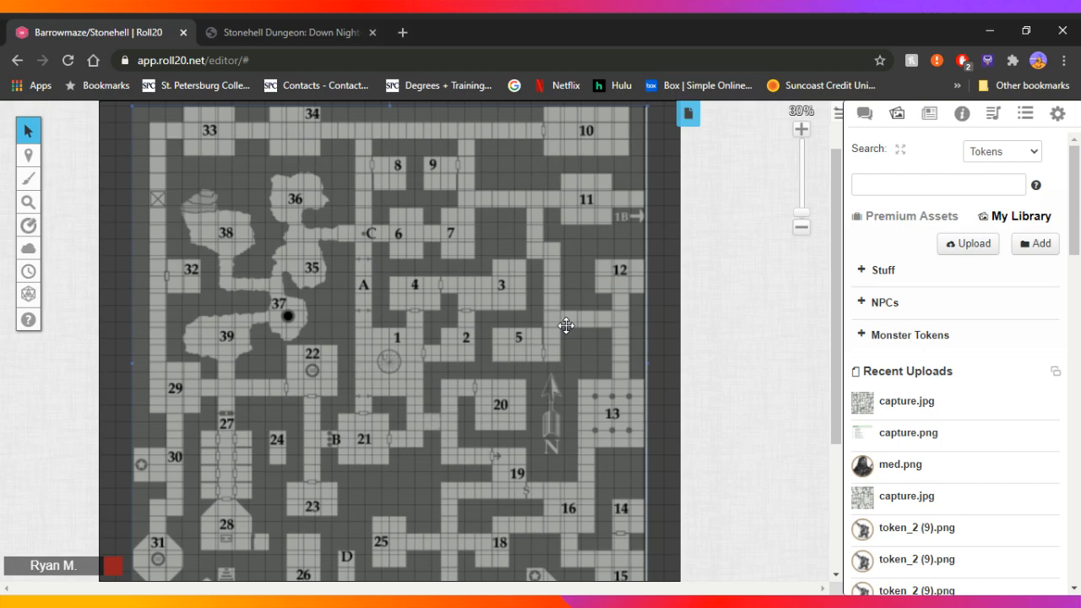
- Nudge the map slightly so that its room squares line up with the page grid
{"action": "left_click", "coordinate": [801, 131]}
{"action": "scroll", "coordinate": [668, 281], "scroll_direction": "up", "scroll_amount": 1}
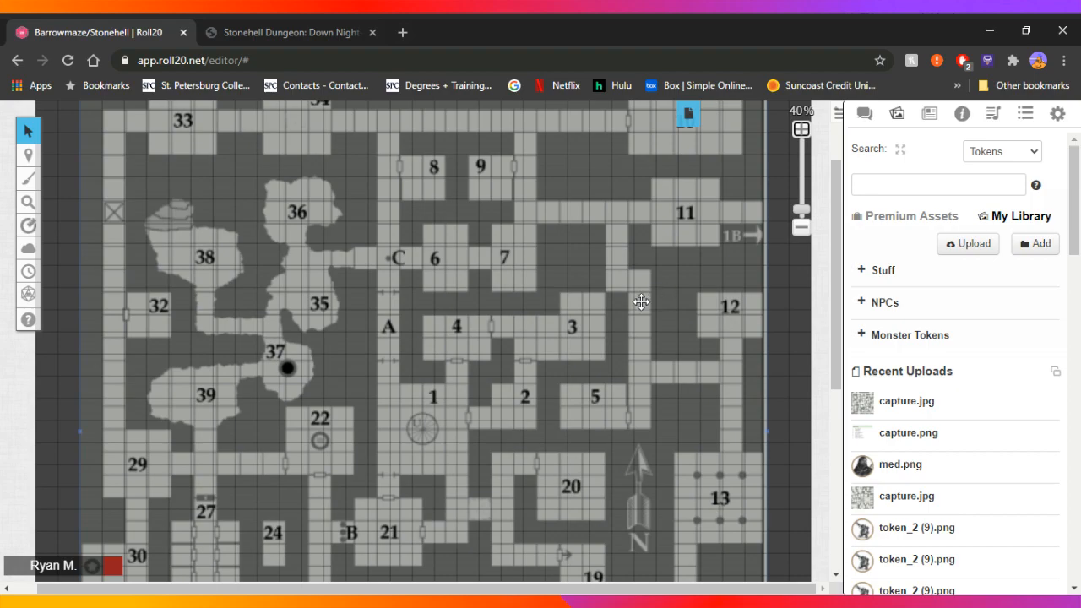
{"action": "left_click", "coordinate": [640, 271]}
{"action": "left_click_drag", "start_coordinate": [642, 274], "coordinate": [644, 268]}
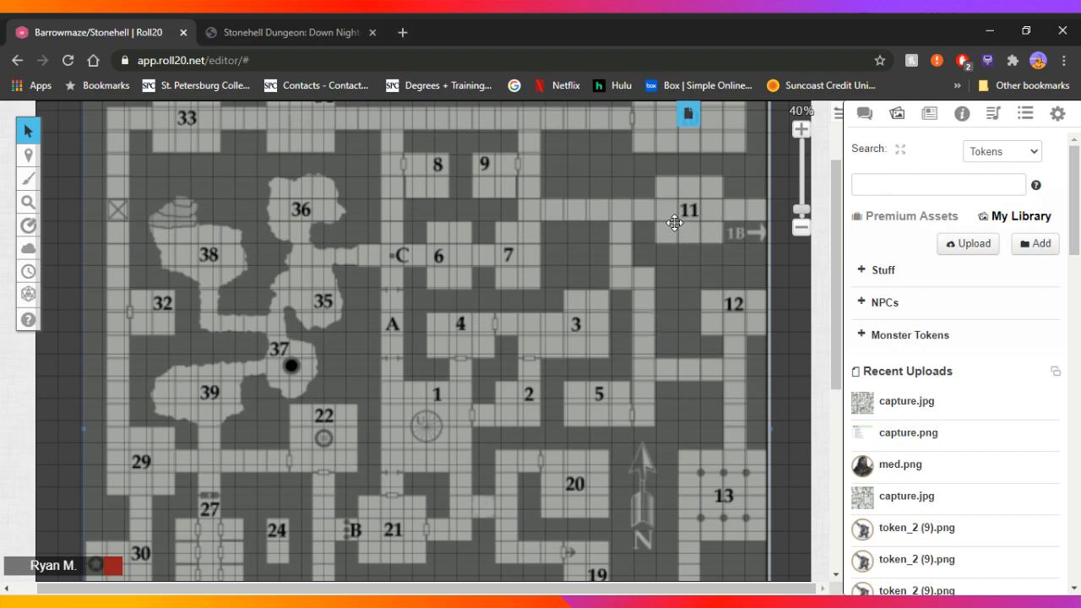
- Fine-tune the map's upper edge and nudge the map back so that rooms 33, 34 and 10 meet the page grid lines
{"action": "scroll", "coordinate": [535, 273], "scroll_direction": "up", "scroll_amount": 2}
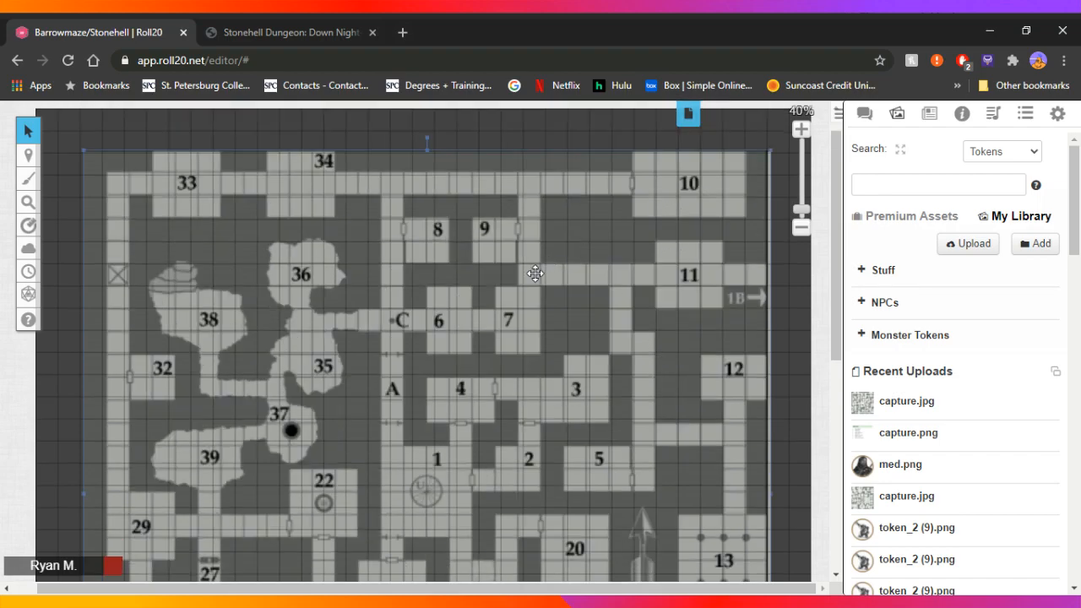
{"action": "left_click", "coordinate": [427, 148]}
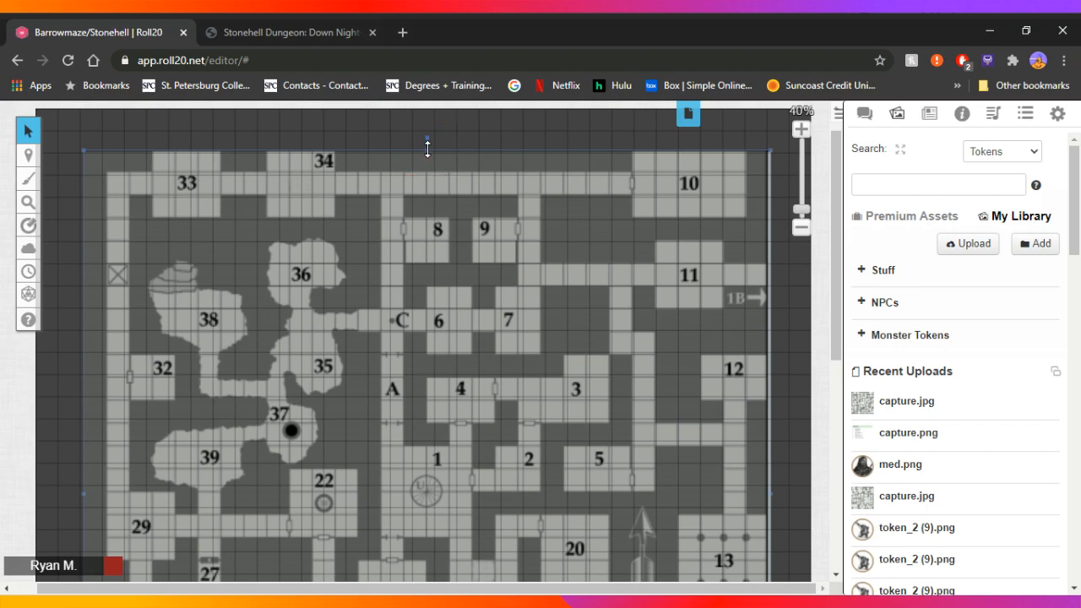
{"action": "left_click_drag", "start_coordinate": [428, 149], "coordinate": [426, 151]}
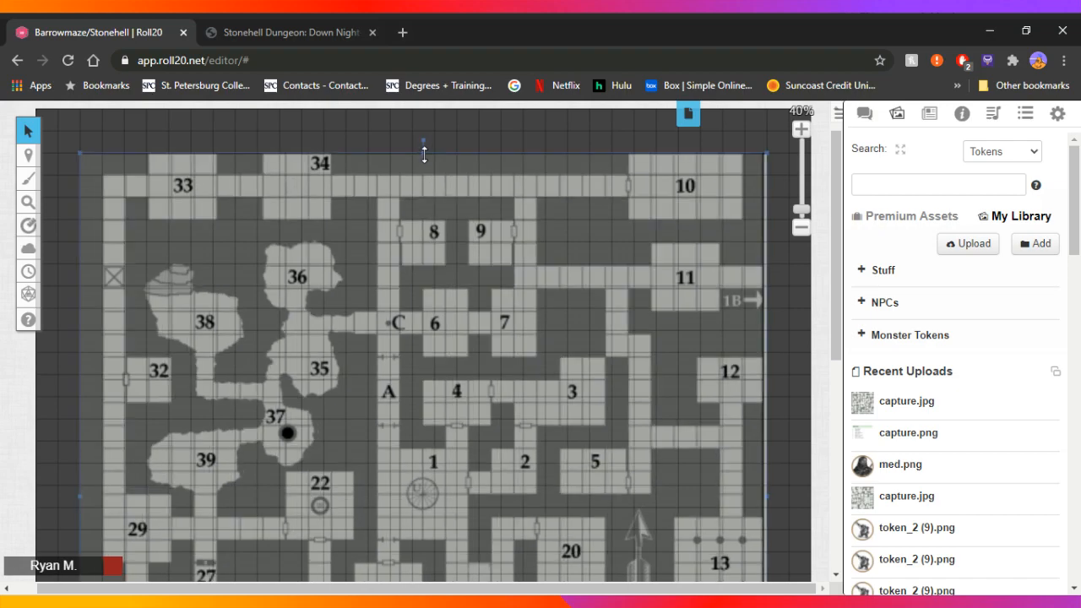
{"action": "left_click_drag", "start_coordinate": [451, 181], "coordinate": [457, 183]}
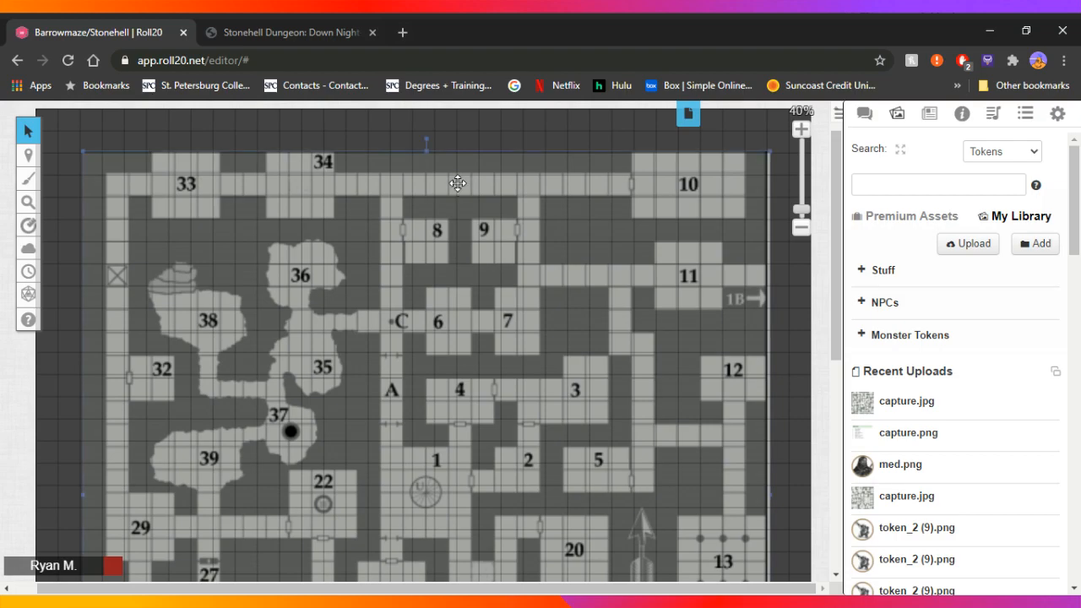
- Stretch the map's lower edge slightly downward so that the bottom row of rooms fits the page grid
{"action": "scroll", "coordinate": [409, 418], "scroll_direction": "down", "scroll_amount": 3}
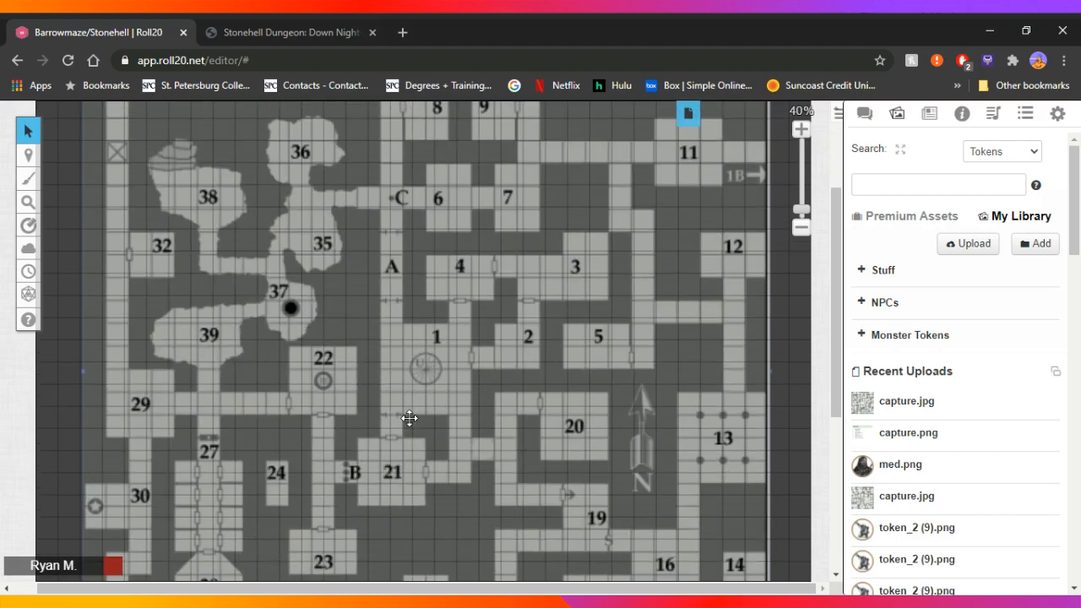
{"action": "scroll", "coordinate": [409, 418], "scroll_direction": "down", "scroll_amount": 8}
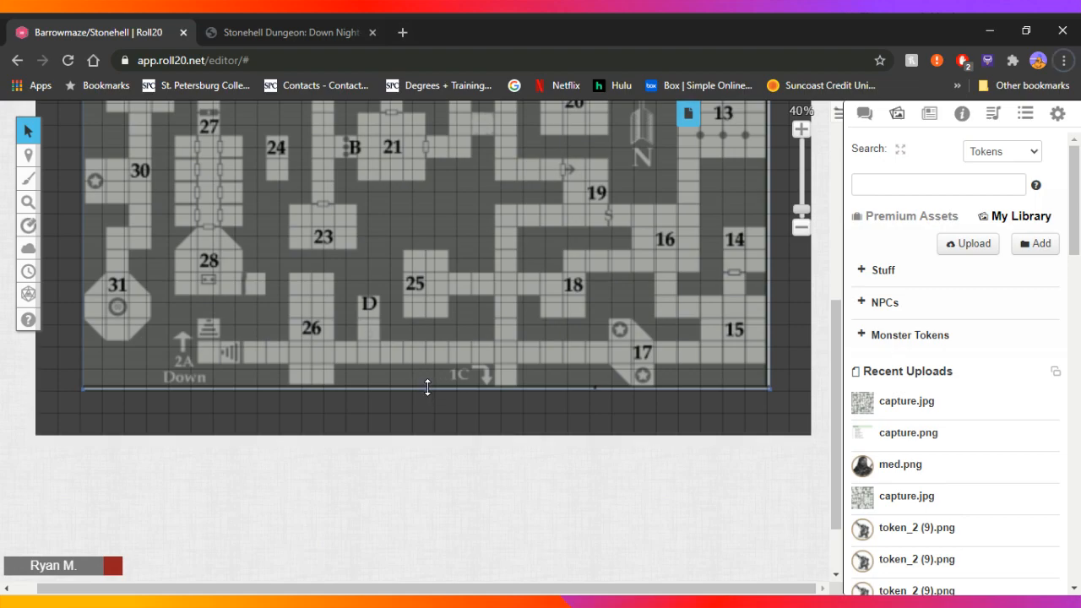
{"action": "left_click_drag", "start_coordinate": [426, 388], "coordinate": [428, 387]}
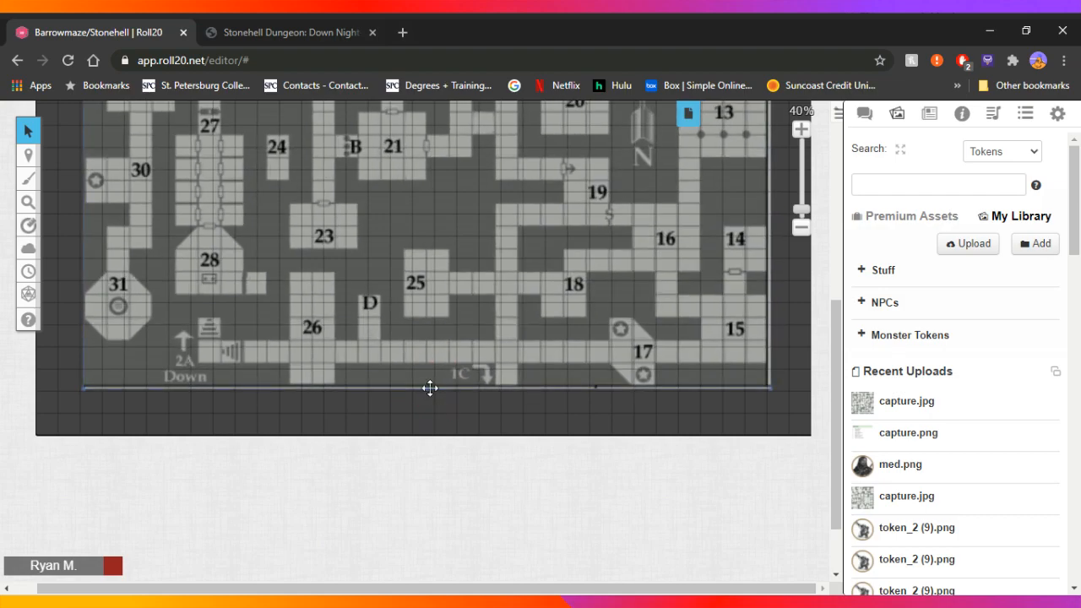
{"action": "left_click_drag", "start_coordinate": [428, 389], "coordinate": [434, 397]}
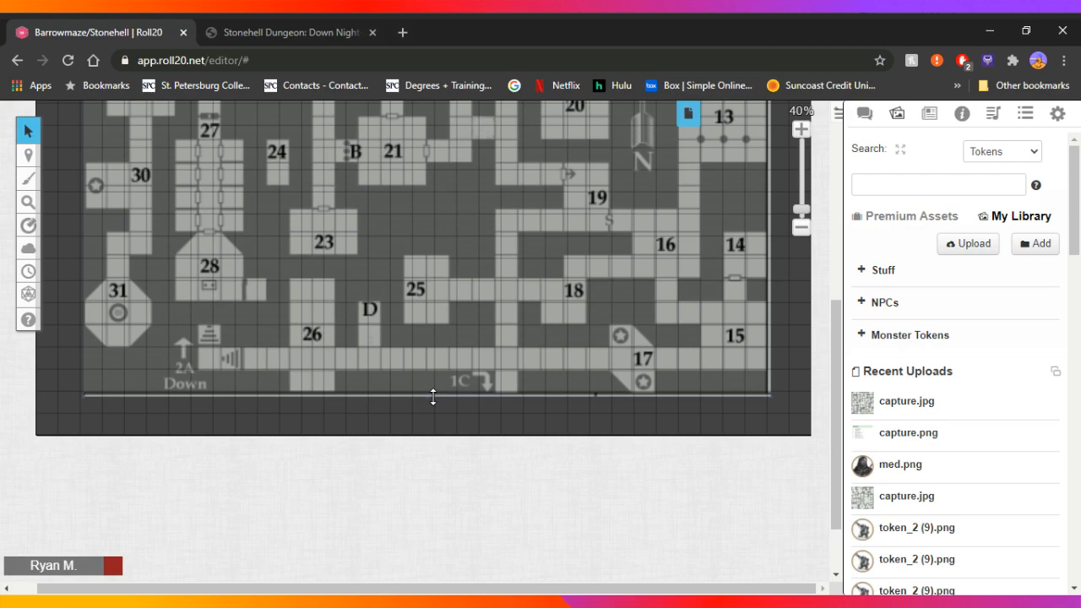
- Readjust the map's upper edge above room 34 against the nearest grid line
{"action": "scroll", "coordinate": [575, 334], "scroll_direction": "up", "scroll_amount": 3}
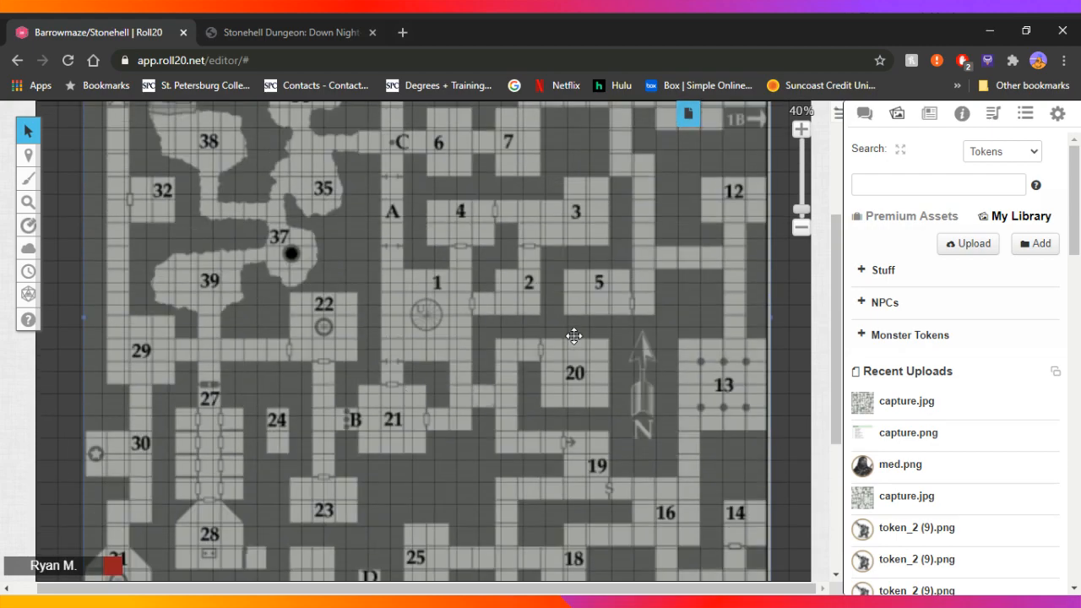
{"action": "scroll", "coordinate": [574, 335], "scroll_direction": "up", "scroll_amount": 2}
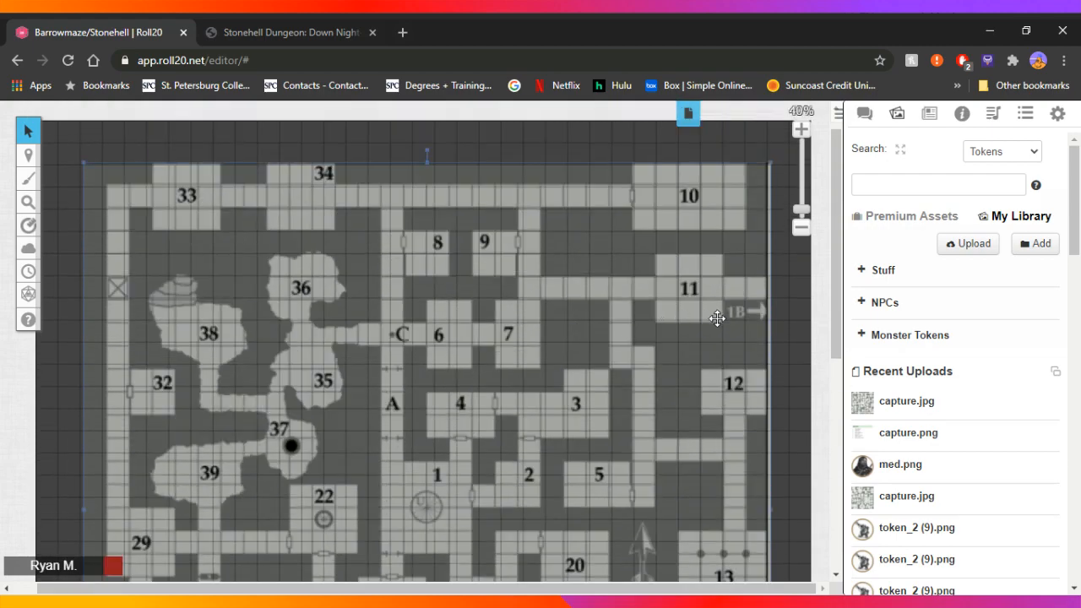
{"action": "left_click", "coordinate": [430, 162]}
{"action": "left_click_drag", "start_coordinate": [429, 162], "coordinate": [431, 163]}
- Try narrowing the map by nearly one grid cell from its west edge and slightly from its east edge
{"action": "scroll", "coordinate": [241, 357], "scroll_direction": "down", "scroll_amount": 3}
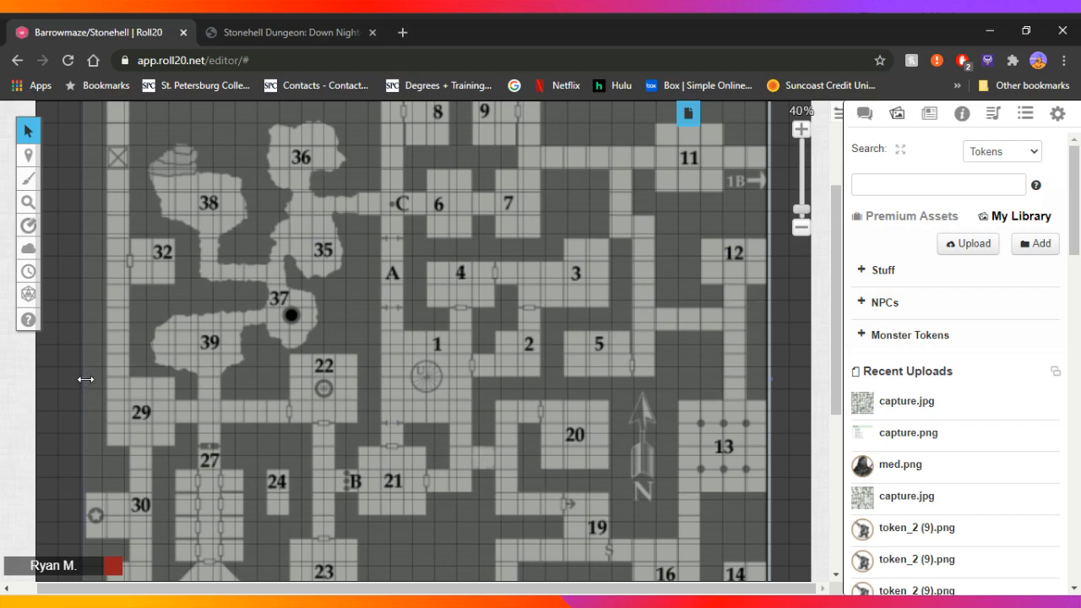
{"action": "left_click_drag", "start_coordinate": [85, 379], "coordinate": [103, 384]}
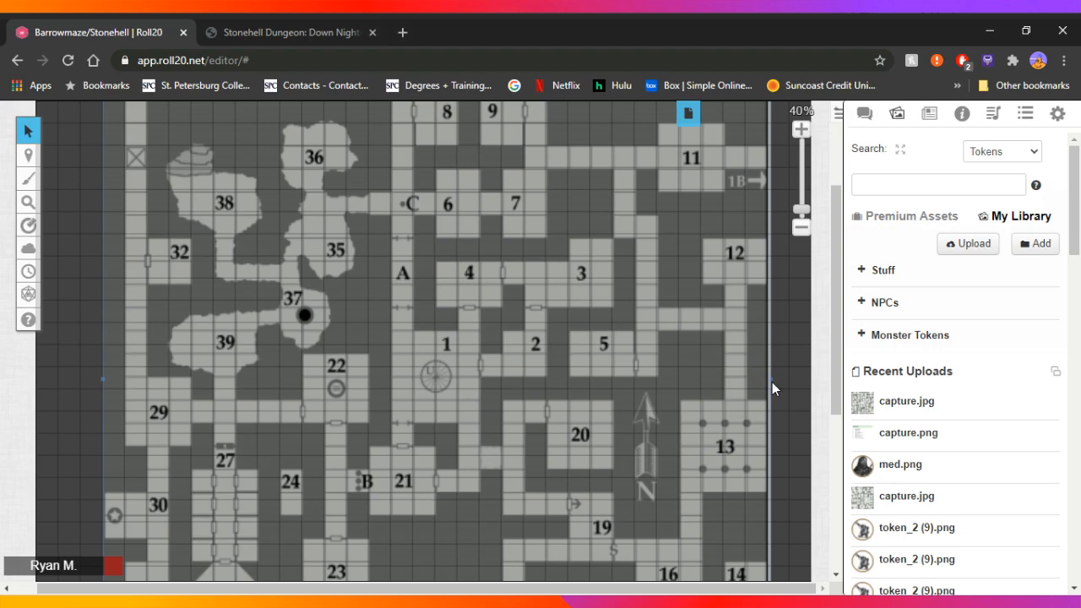
{"action": "left_click_drag", "start_coordinate": [767, 379], "coordinate": [767, 379]}
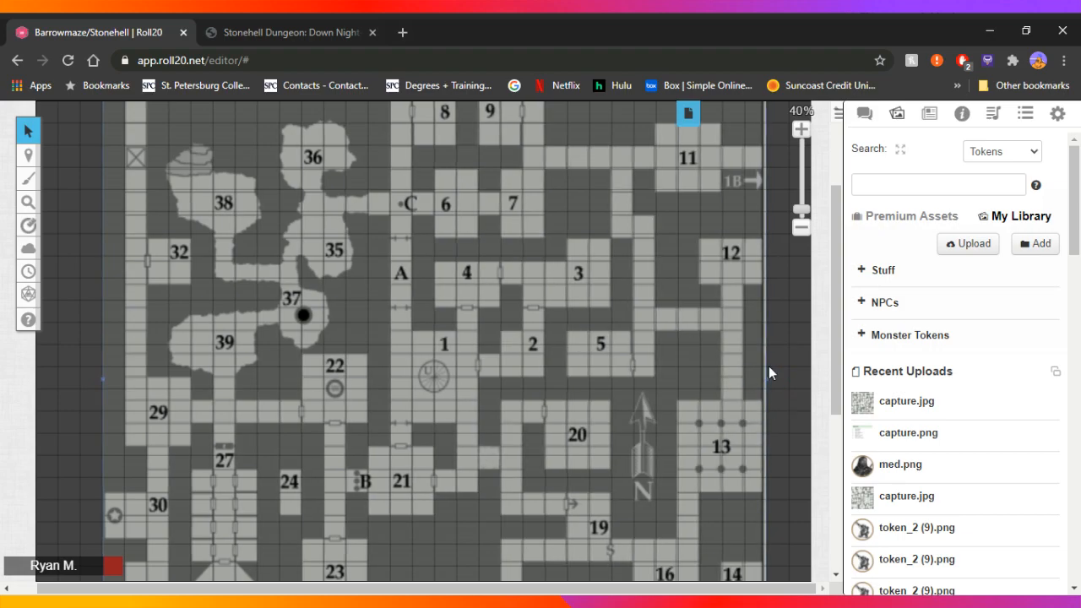
- Shrink the map by about one grid cell from its northeast corner, and trim its east and west edges slightly
{"action": "scroll", "coordinate": [766, 363], "scroll_direction": "up", "scroll_amount": 3}
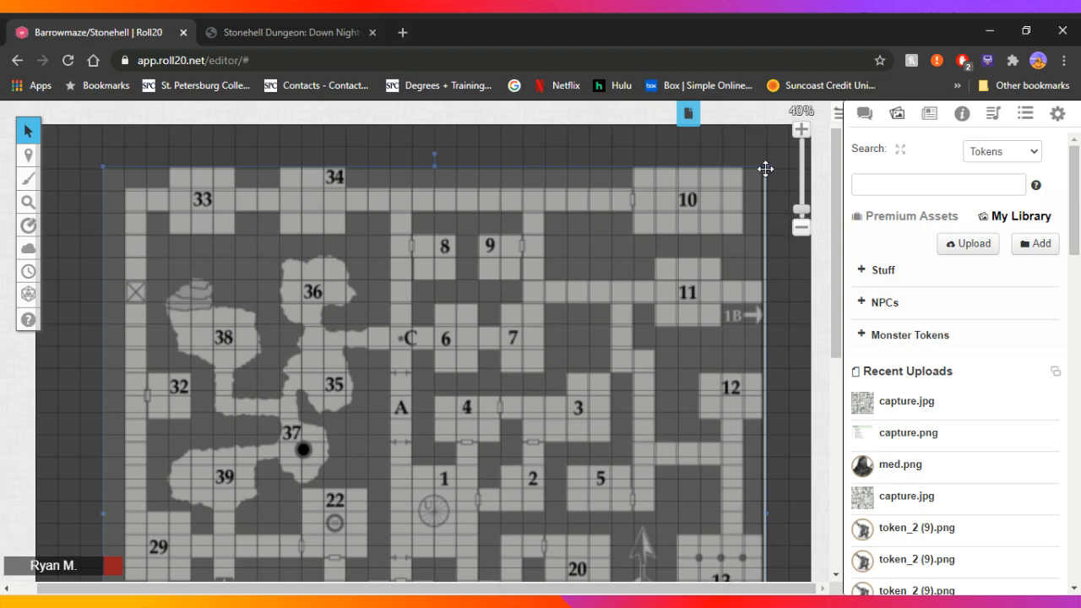
{"action": "left_click_drag", "start_coordinate": [765, 168], "coordinate": [744, 189]}
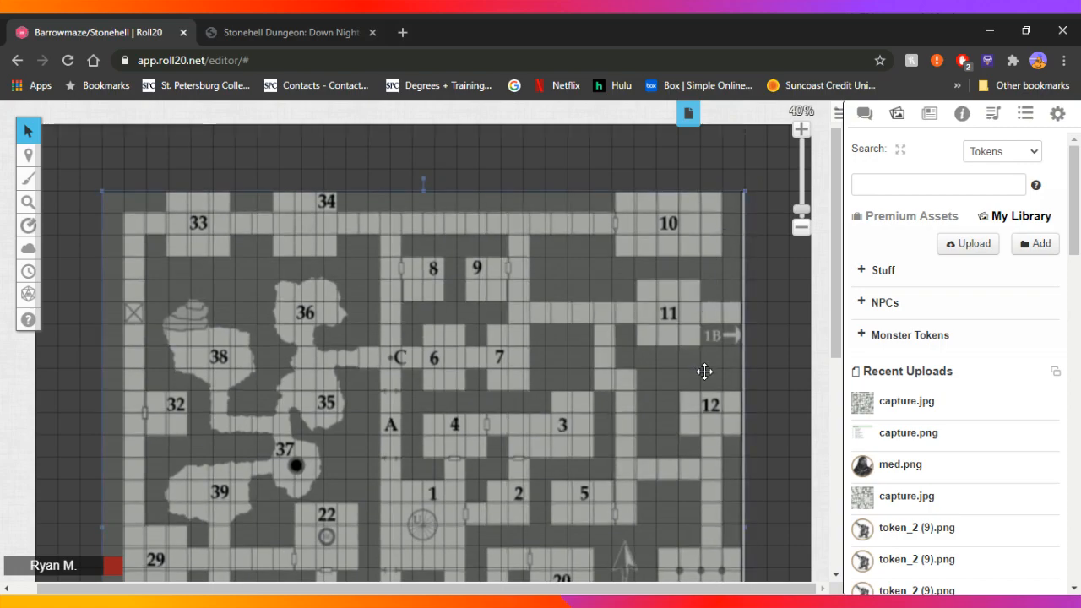
{"action": "scroll", "coordinate": [702, 369], "scroll_direction": "down", "scroll_amount": 1}
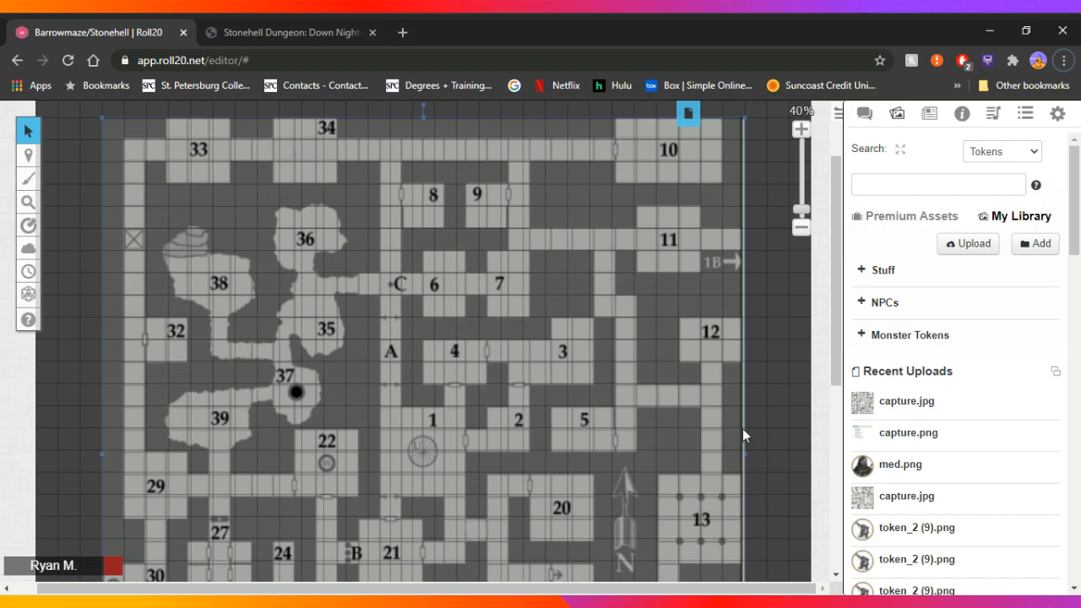
{"action": "left_click_drag", "start_coordinate": [745, 454], "coordinate": [742, 453]}
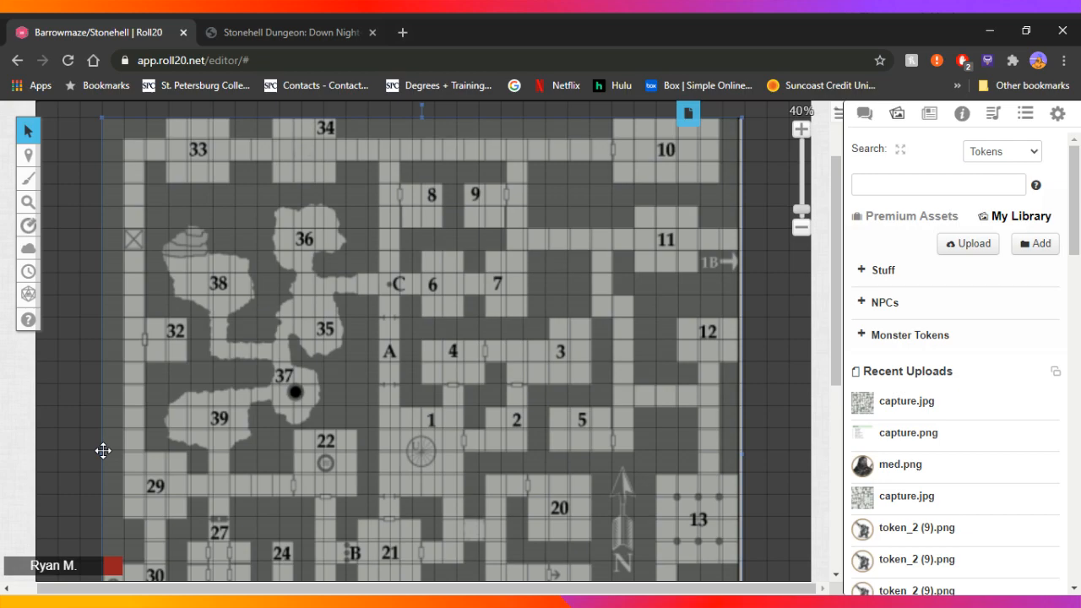
{"action": "left_click_drag", "start_coordinate": [100, 456], "coordinate": [105, 463]}
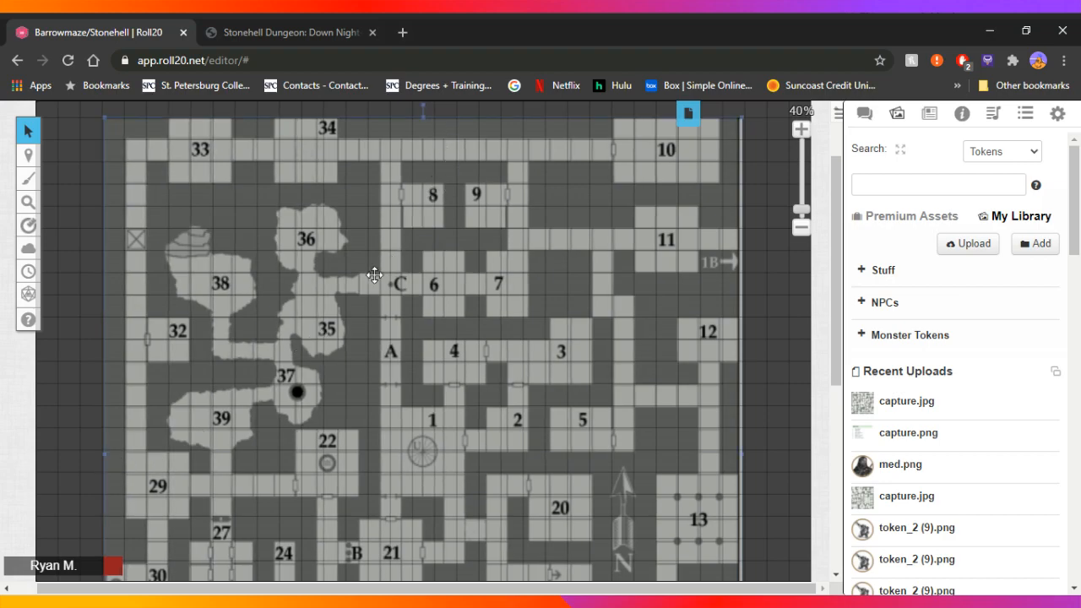
- Raise the map's lower edge slightly onto a grid line, and narrow the map by about one grid cell, mostly from its east edge
{"action": "scroll", "coordinate": [392, 435], "scroll_direction": "down", "scroll_amount": 1}
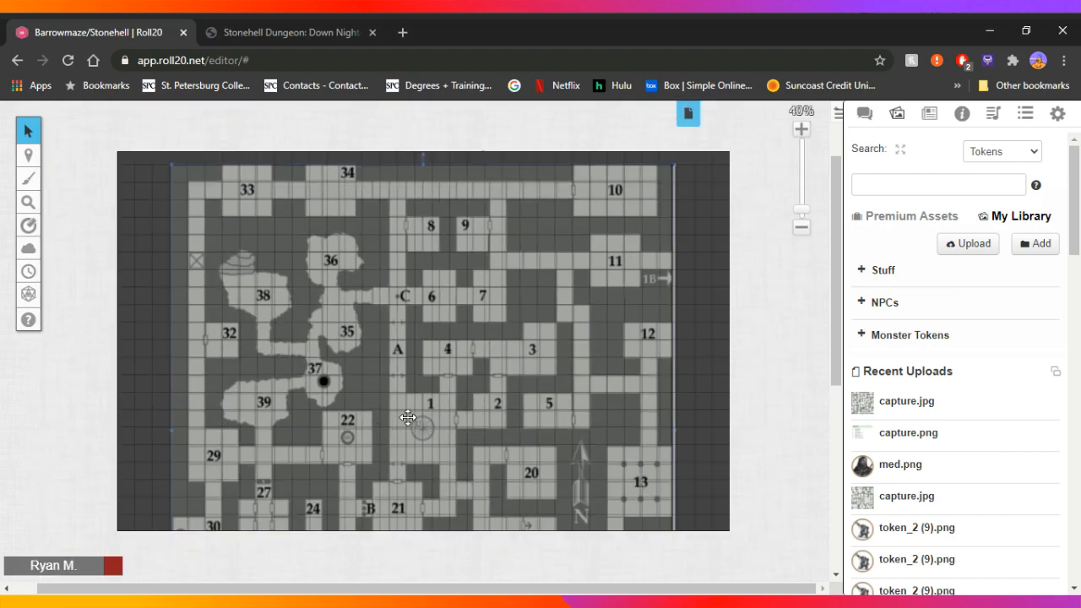
{"action": "scroll", "coordinate": [409, 426], "scroll_direction": "down", "scroll_amount": 1}
{"action": "scroll", "coordinate": [414, 393], "scroll_direction": "down", "scroll_amount": 2}
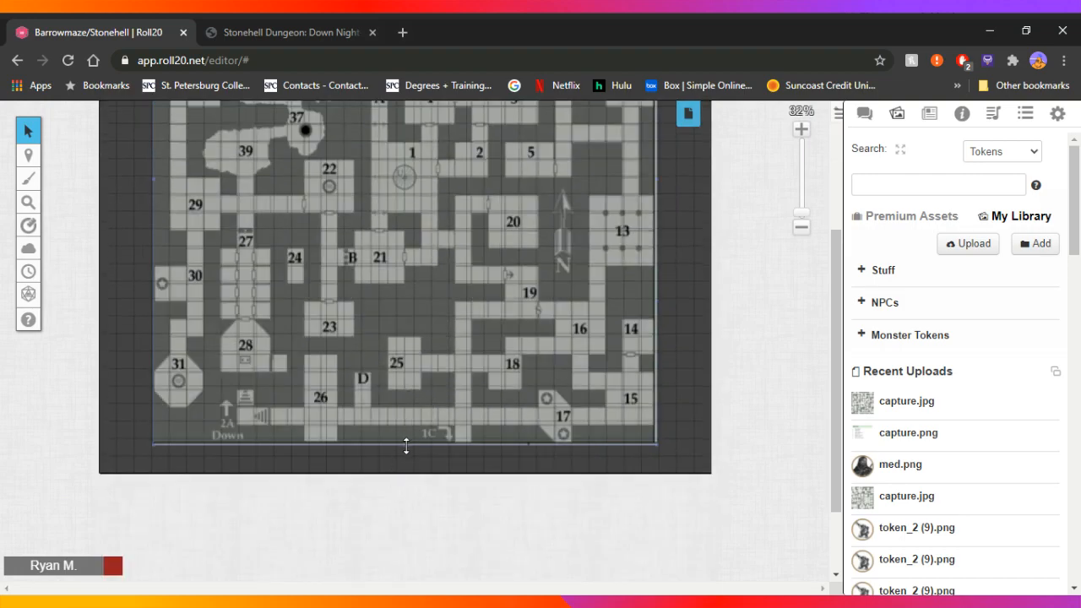
{"action": "left_click_drag", "start_coordinate": [406, 446], "coordinate": [406, 441]}
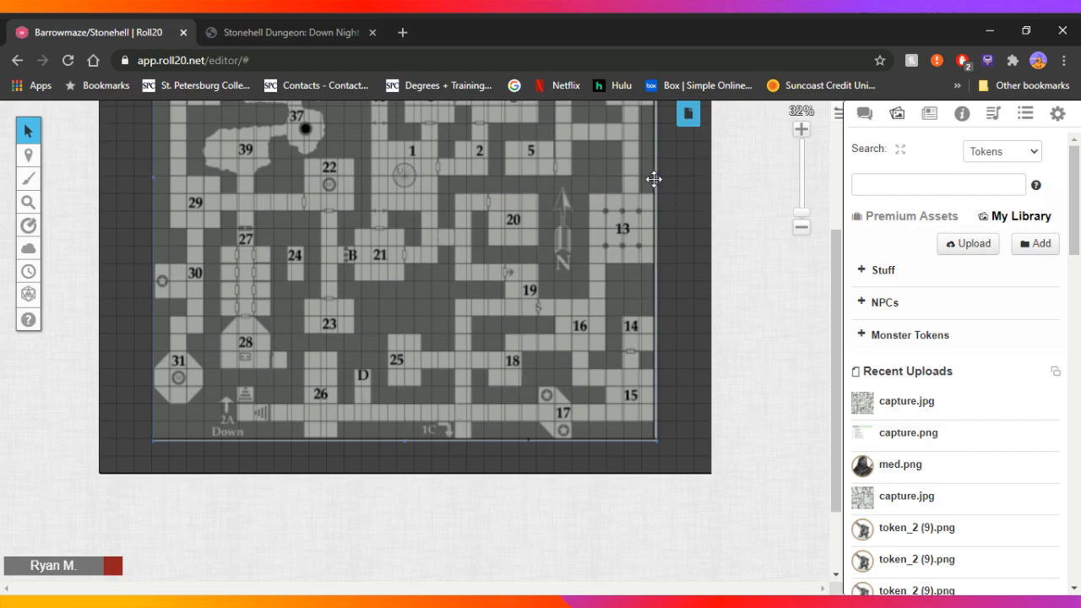
{"action": "mouse_move", "coordinate": [656, 177]}
{"action": "left_mouse_down"}
{"action": "mouse_move", "coordinate": [630, 182]}
{"action": "mouse_move", "coordinate": [641, 183]}
{"action": "left_mouse_up"}
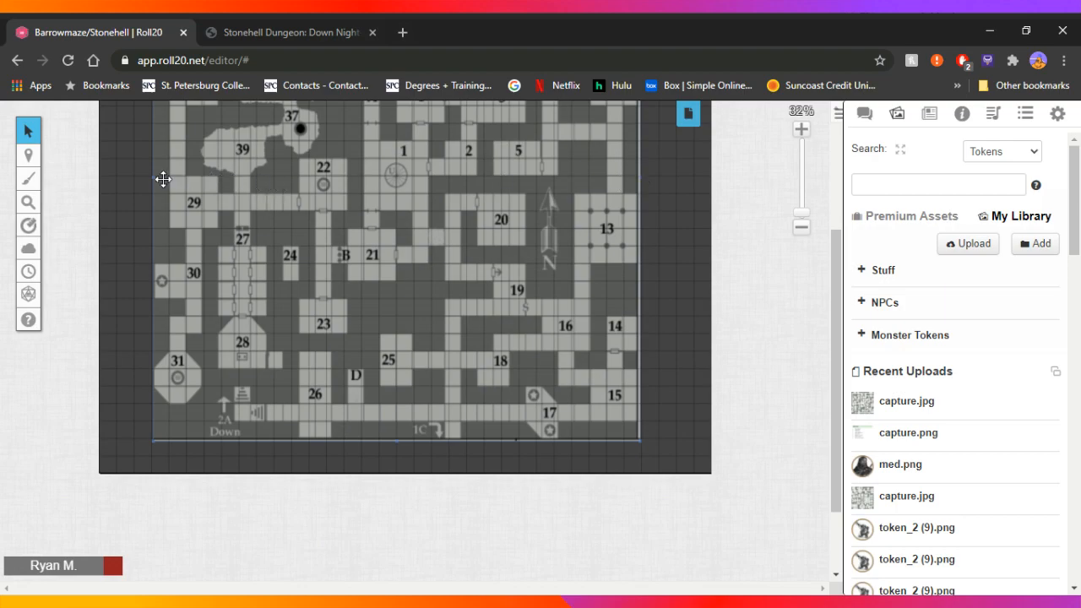
{"action": "left_click_drag", "start_coordinate": [152, 177], "coordinate": [155, 179]}
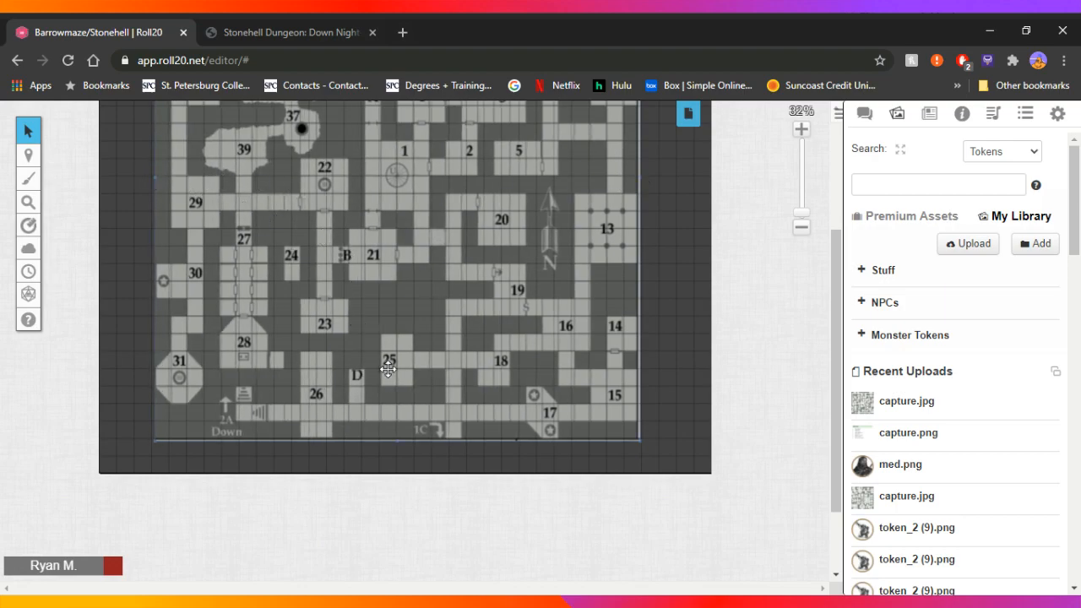
- Fine-tune the map's upper edge along its grid line, and pull its east edge inward slightly
{"action": "scroll", "coordinate": [442, 414], "scroll_direction": "up", "scroll_amount": 2}
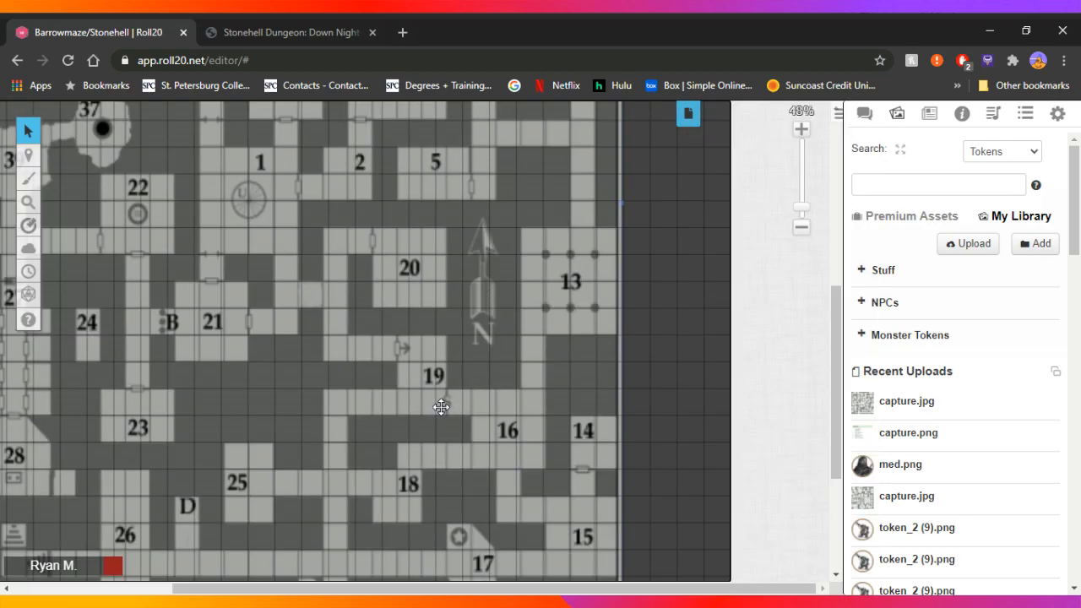
{"action": "scroll", "coordinate": [422, 405], "scroll_direction": "up", "scroll_amount": 6}
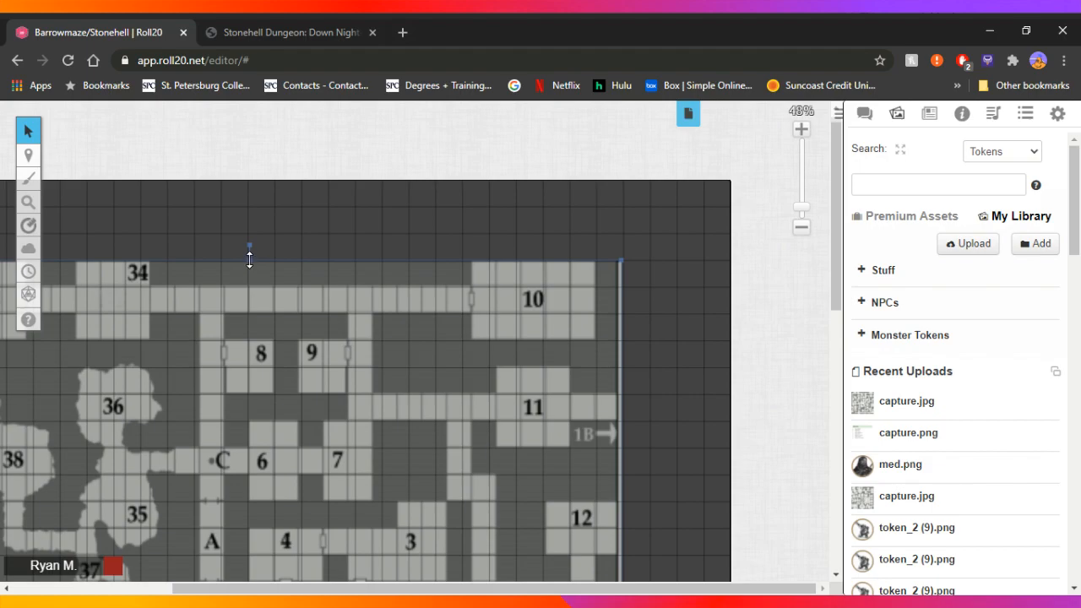
{"action": "mouse_move", "coordinate": [249, 261]}
{"action": "left_mouse_down"}
{"action": "mouse_move", "coordinate": [253, 246]}
{"action": "mouse_move", "coordinate": [251, 259]}
{"action": "left_mouse_up"}
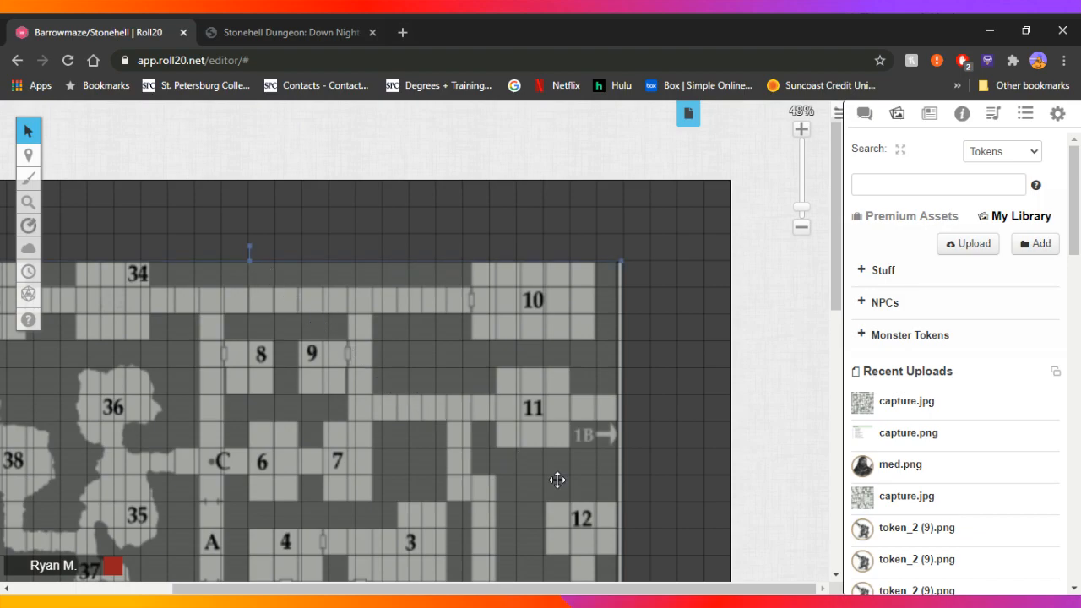
{"action": "scroll", "coordinate": [562, 485], "scroll_direction": "down", "scroll_amount": 2}
{"action": "scroll", "coordinate": [635, 522], "scroll_direction": "down", "scroll_amount": 1}
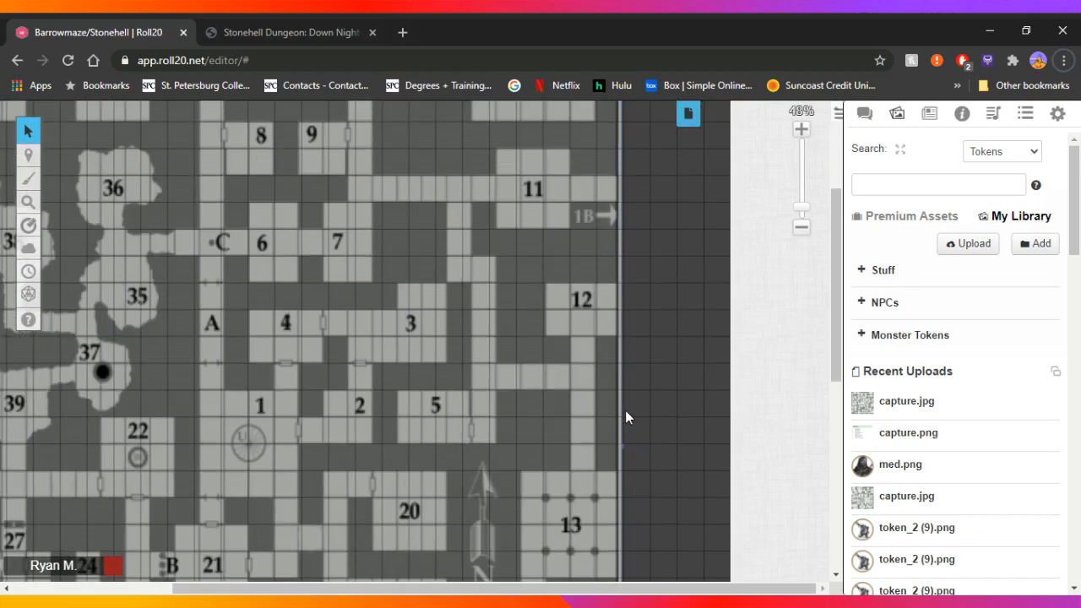
{"action": "left_click_drag", "start_coordinate": [622, 446], "coordinate": [617, 446]}
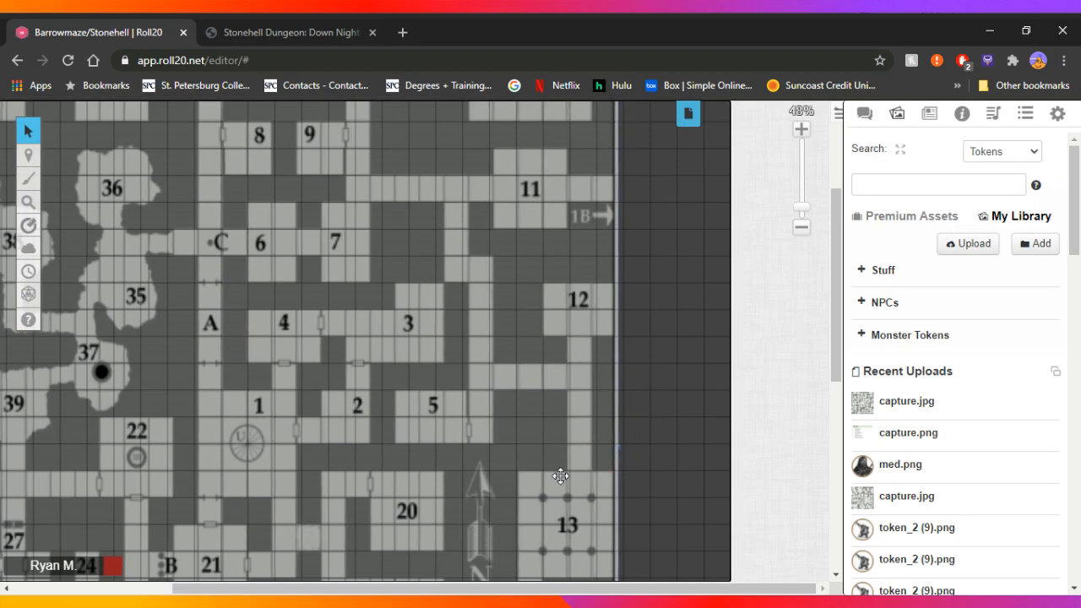
- Widen the map from its east edge by about two grid cells so that its printed columns match the page grid
{"action": "scroll", "coordinate": [498, 520], "scroll_direction": "down", "scroll_amount": 2}
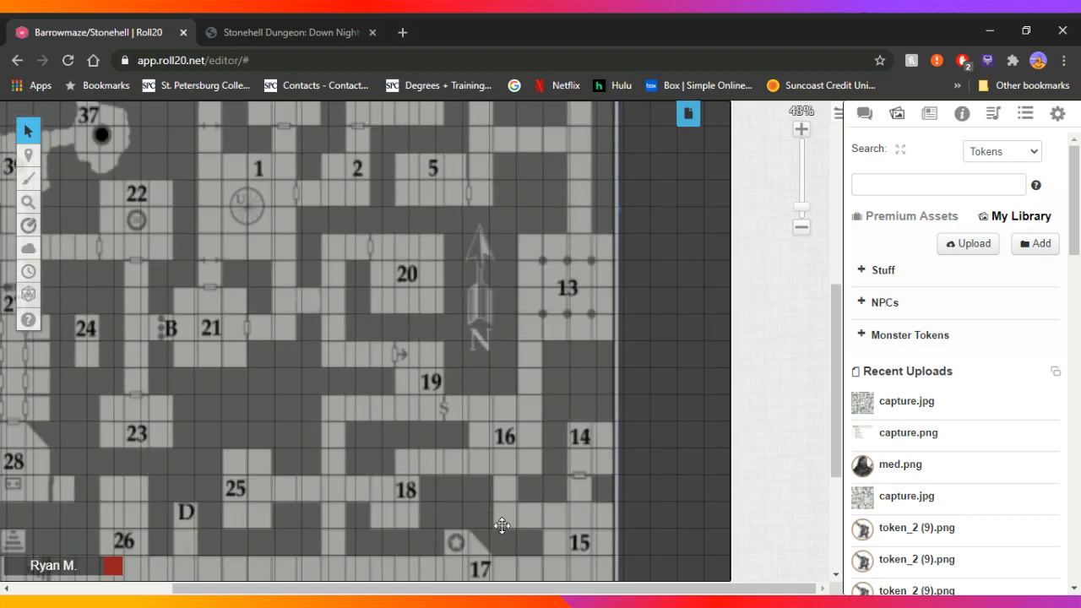
{"action": "scroll", "coordinate": [622, 382], "scroll_direction": "up", "scroll_amount": 2}
{"action": "left_click_drag", "start_coordinate": [620, 391], "coordinate": [680, 407]}
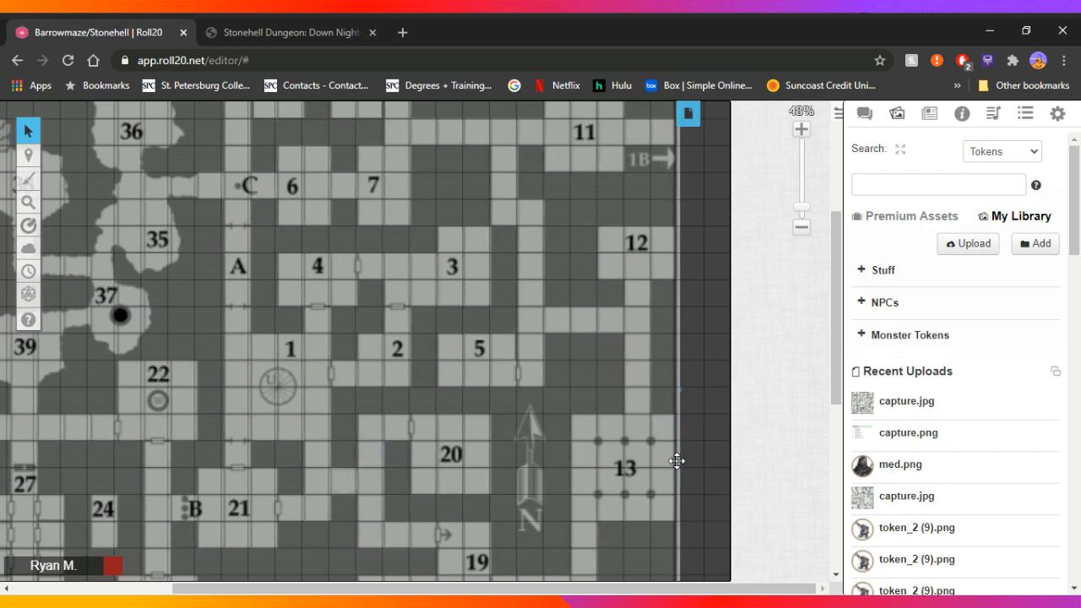
- Extend the map's west edge slightly outward to the nearest grid line so that the western rooms line up with the grid
{"action": "scroll", "coordinate": [615, 487], "scroll_direction": "down", "scroll_amount": 2}
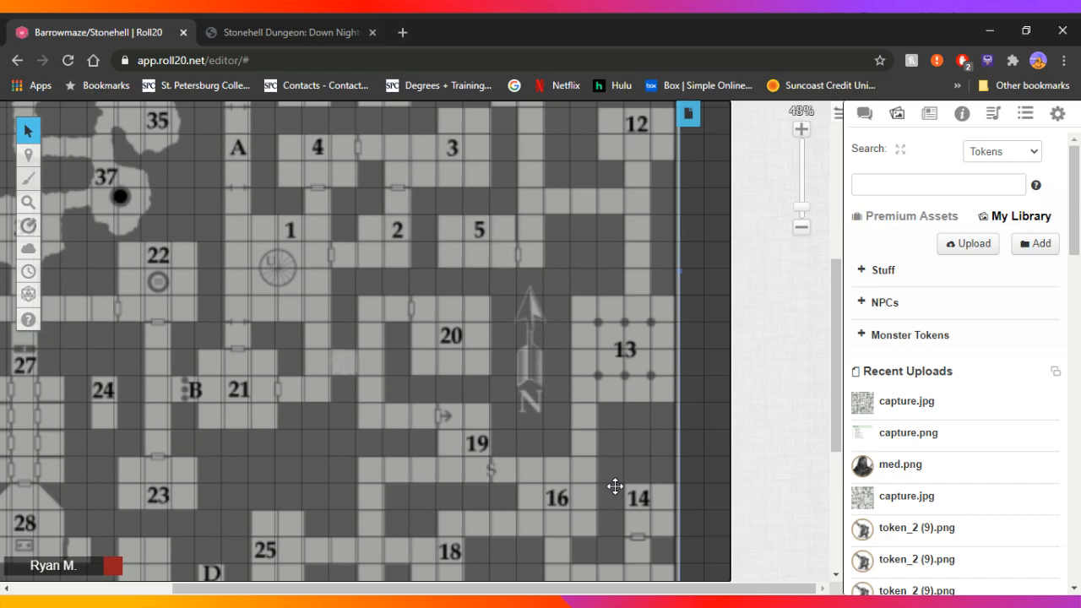
{"action": "scroll", "coordinate": [615, 487], "scroll_direction": "down", "scroll_amount": 2}
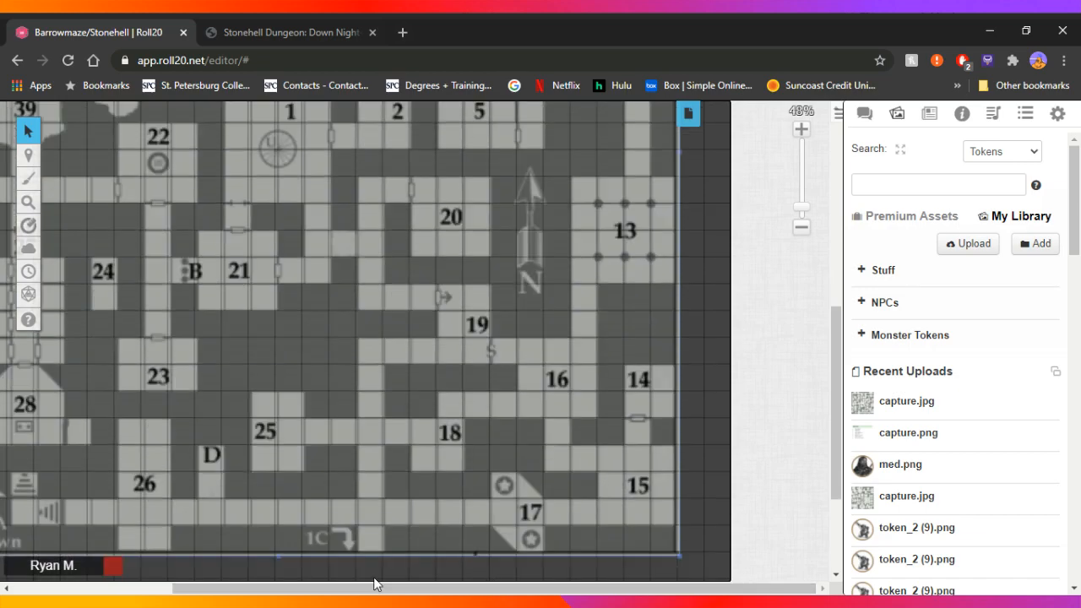
{"action": "left_click_drag", "start_coordinate": [411, 589], "coordinate": [251, 589]}
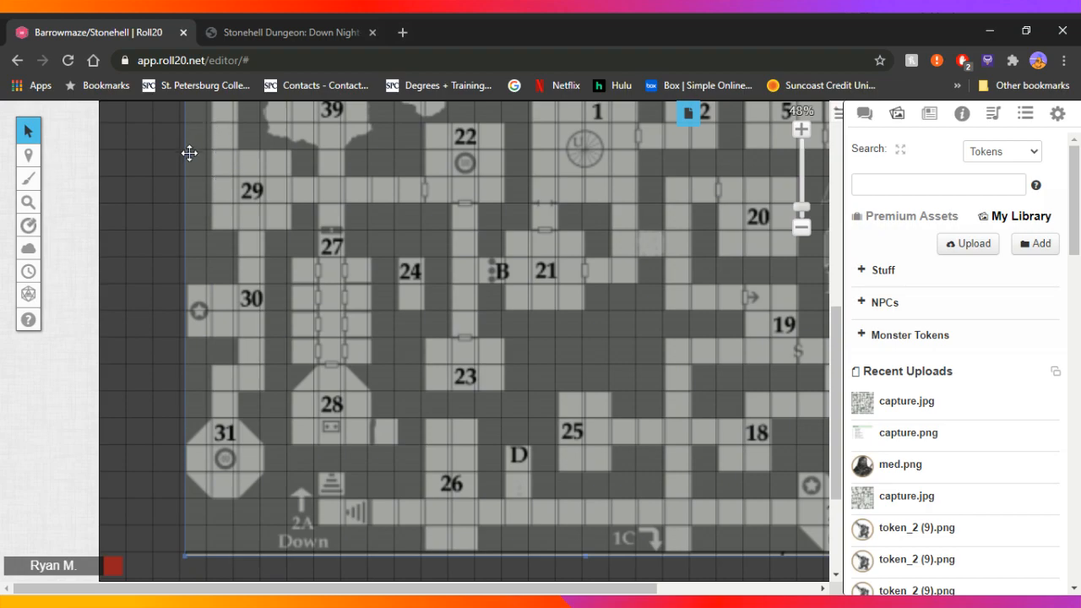
{"action": "left_click_drag", "start_coordinate": [189, 153], "coordinate": [179, 150]}
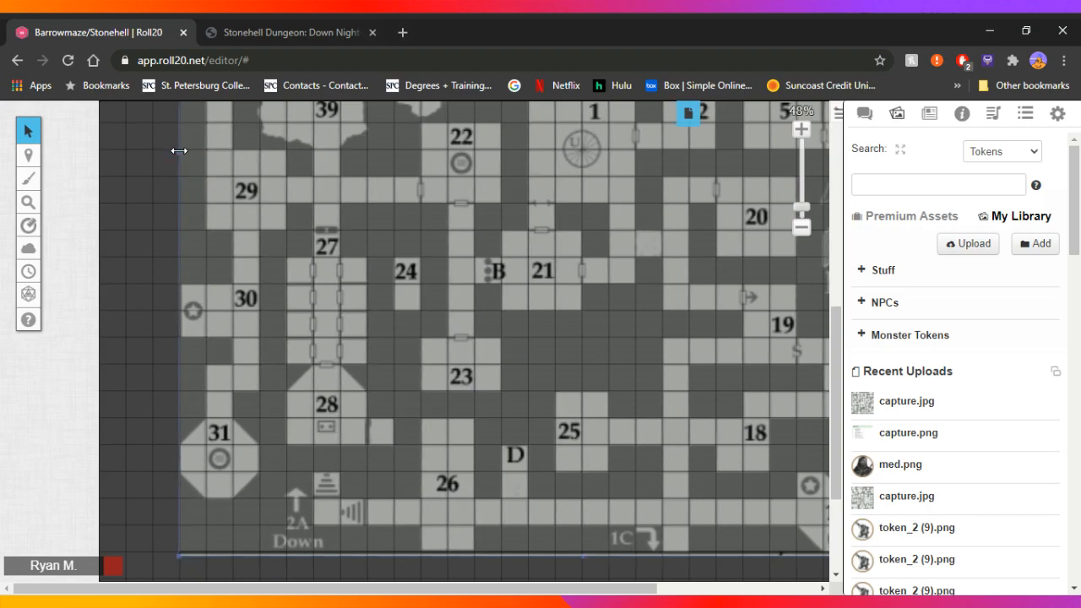
{"action": "scroll", "coordinate": [623, 331], "scroll_direction": "up", "scroll_amount": 3}
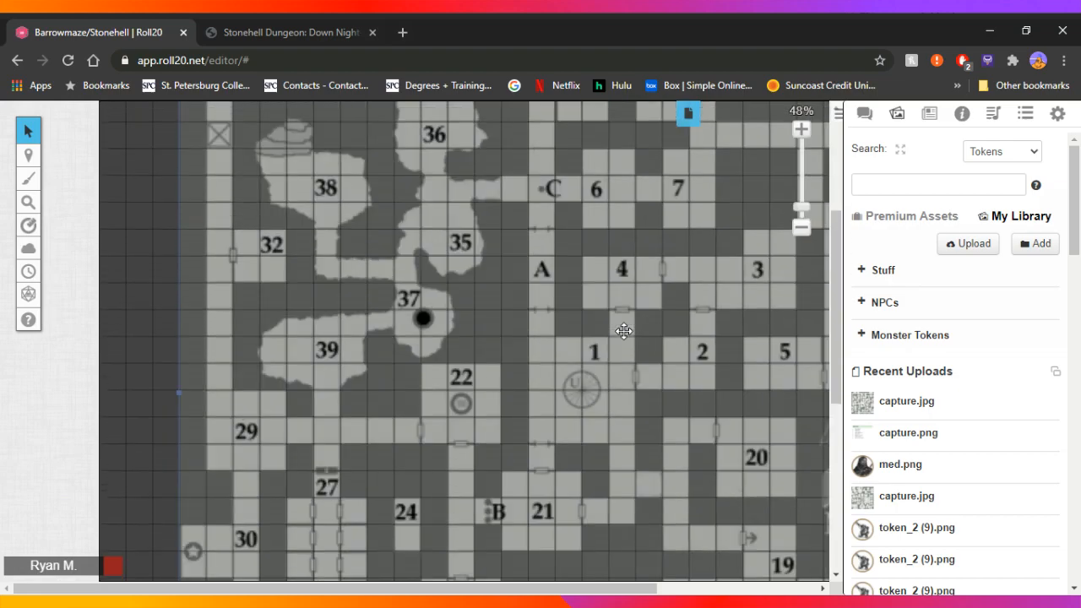
- Check the map's alignment against the page grid and make Objects & Tokens the active layer
{"action": "scroll", "coordinate": [624, 330], "scroll_direction": "up", "scroll_amount": 2}
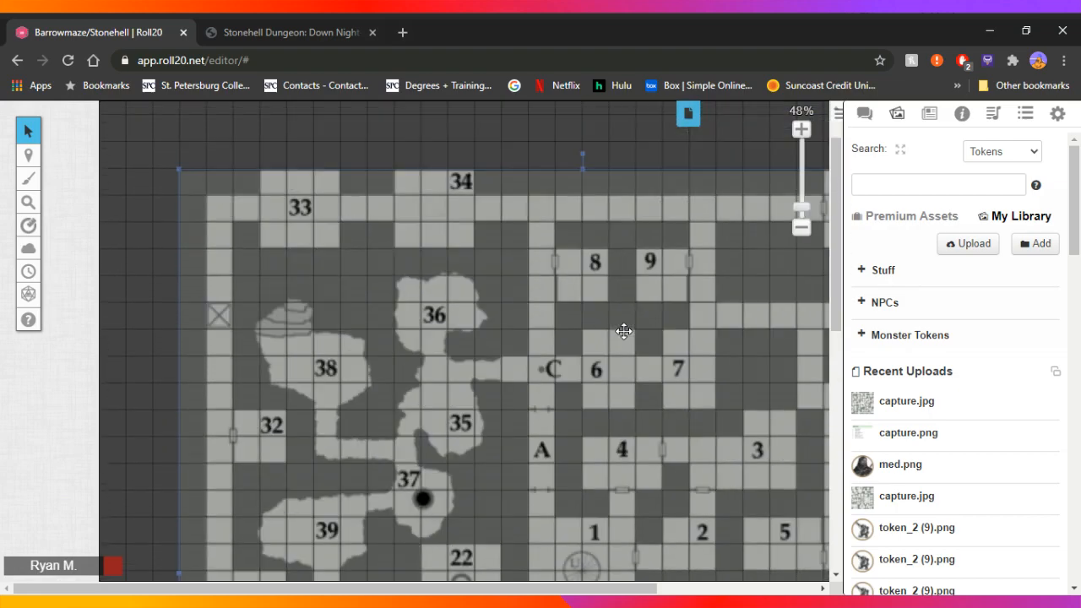
{"action": "scroll", "coordinate": [623, 331], "scroll_direction": "down", "scroll_amount": 1}
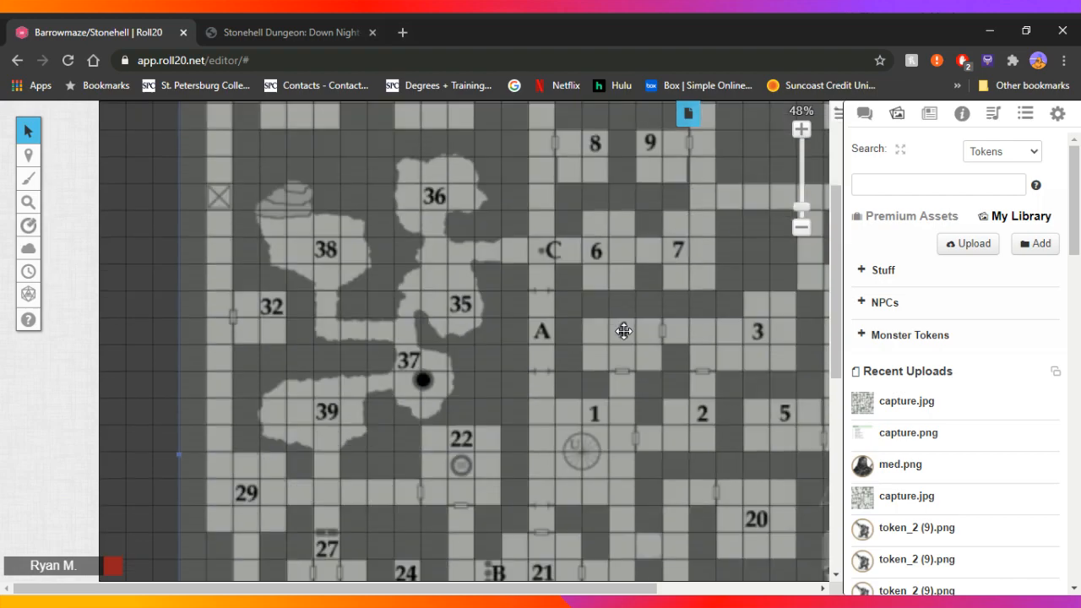
{"action": "scroll", "coordinate": [624, 330], "scroll_direction": "down", "scroll_amount": 1}
{"action": "scroll", "coordinate": [623, 330], "scroll_direction": "up", "scroll_amount": 3}
{"action": "scroll", "coordinate": [624, 331], "scroll_direction": "down", "scroll_amount": 2}
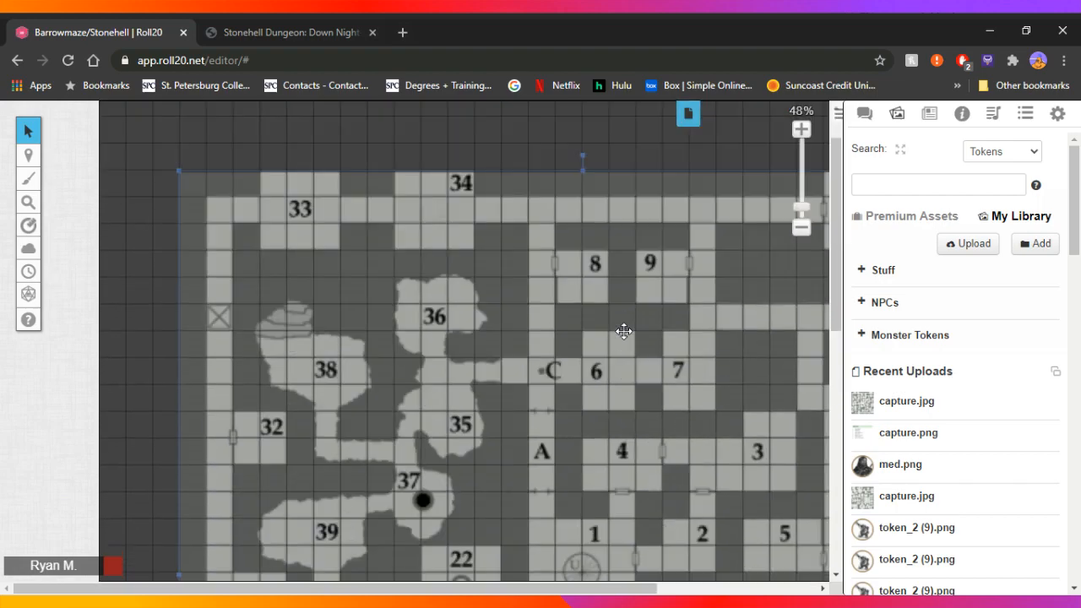
{"action": "scroll", "coordinate": [623, 330], "scroll_direction": "up", "scroll_amount": 1}
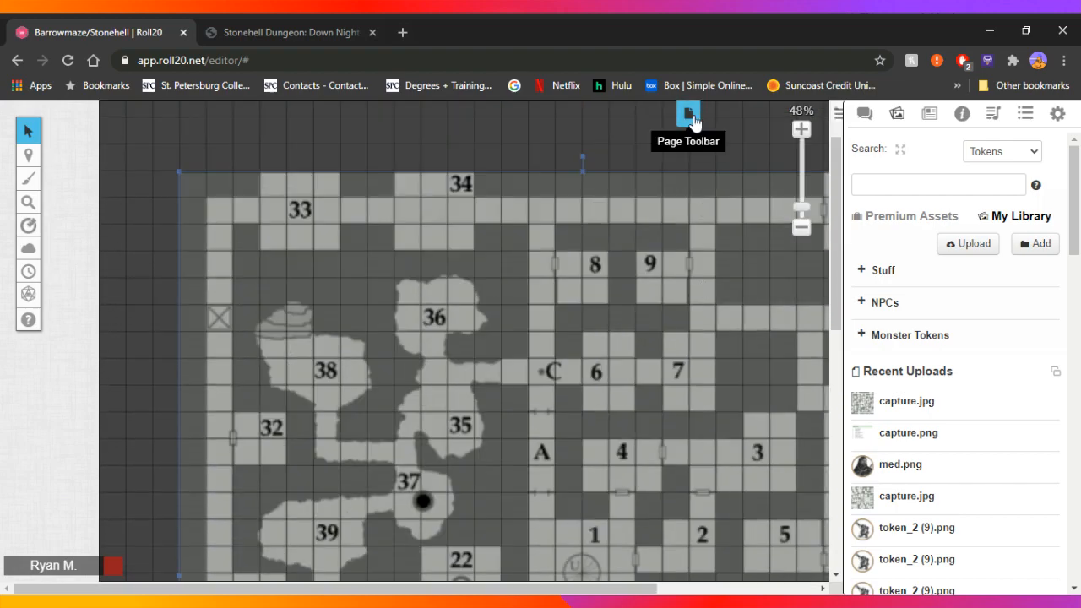
{"action": "mouse_move", "coordinate": [28, 157]}
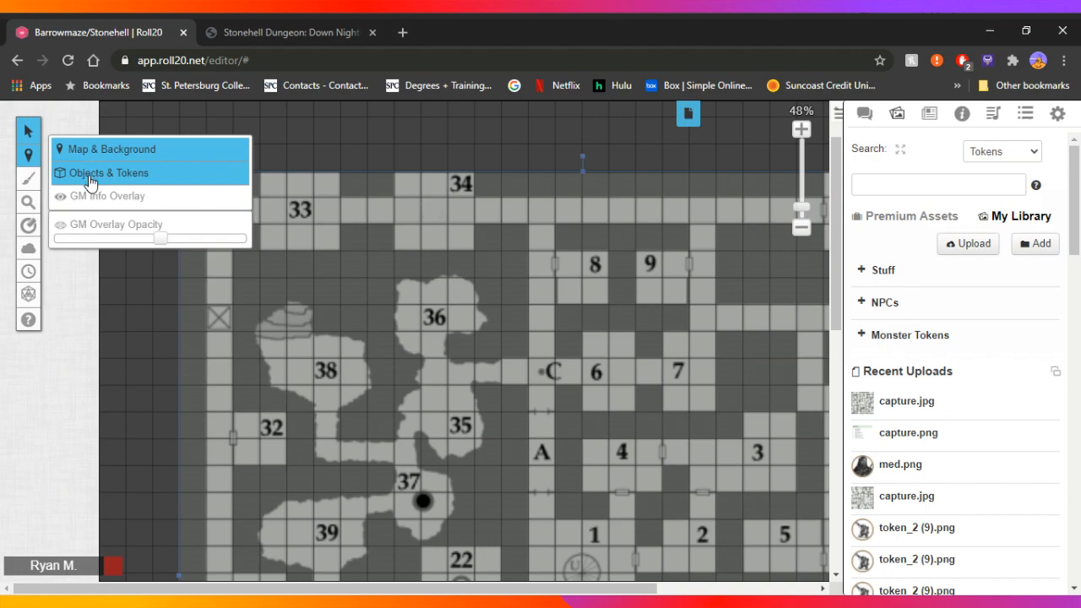
{"action": "left_click", "coordinate": [93, 174]}
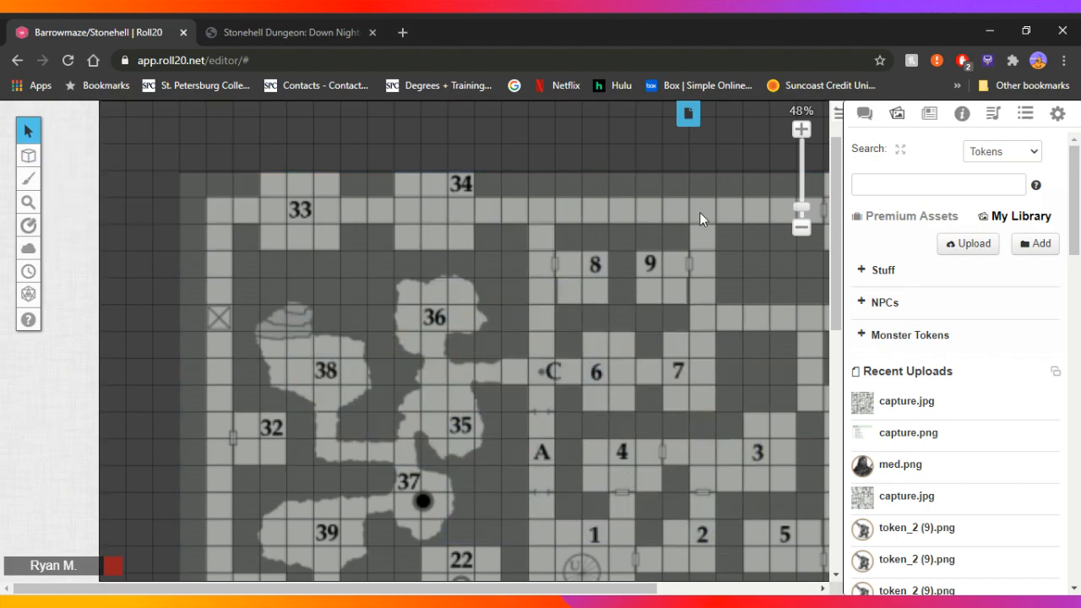
- Lower the grid opacity of the Untitled map page to near its minimum and save the page settings
{"action": "left_click", "coordinate": [698, 116]}
{"action": "scroll", "coordinate": [567, 229], "scroll_direction": "down", "scroll_amount": 5}
{"action": "scroll", "coordinate": [541, 241], "scroll_direction": "up", "scroll_amount": 5}
{"action": "scroll", "coordinate": [518, 253], "scroll_direction": "down", "scroll_amount": 10}
{"action": "mouse_move", "coordinate": [519, 261]}
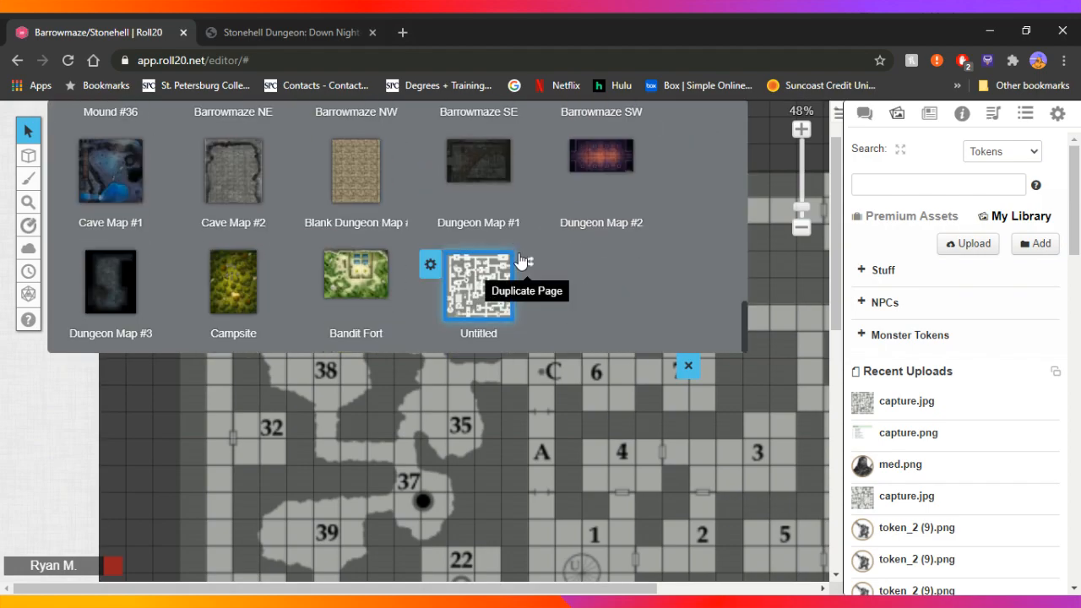
{"action": "left_click", "coordinate": [431, 267]}
{"action": "scroll", "coordinate": [423, 451], "scroll_direction": "down", "scroll_amount": 3}
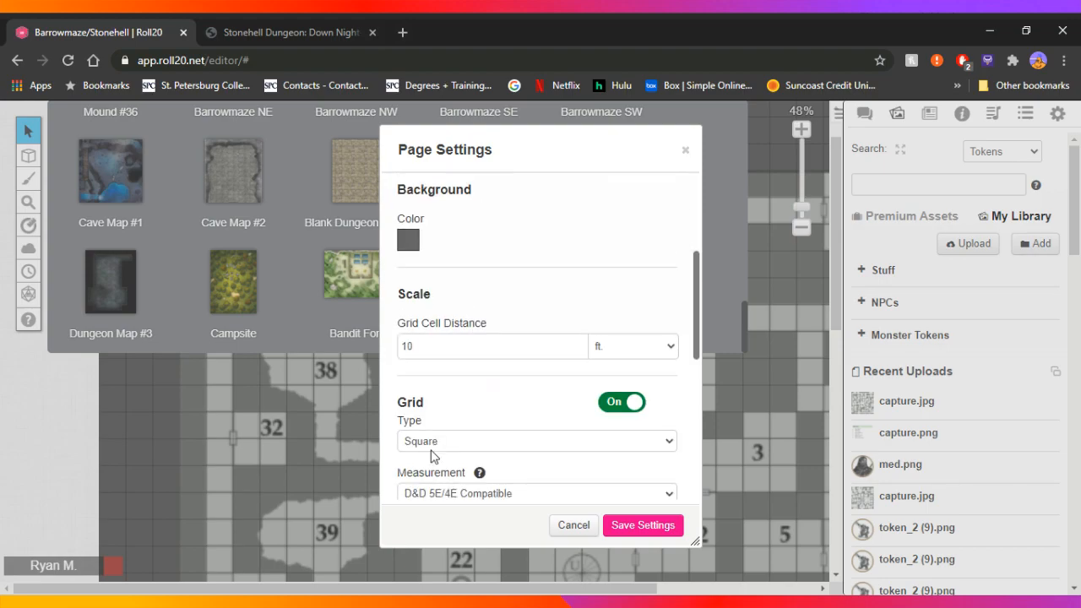
{"action": "scroll", "coordinate": [449, 447], "scroll_direction": "down", "scroll_amount": 2}
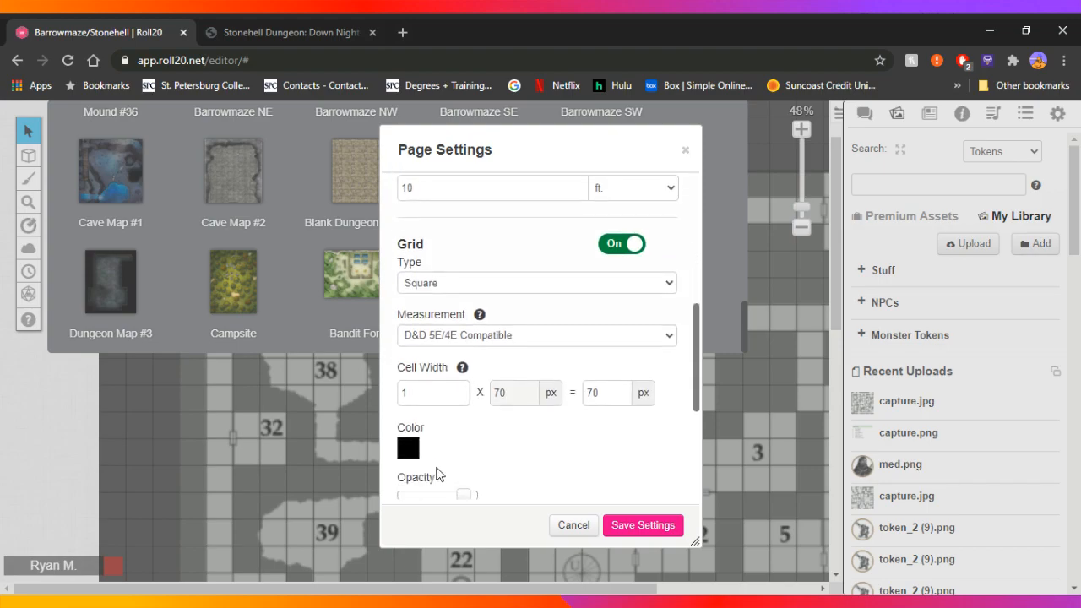
{"action": "left_click_drag", "start_coordinate": [463, 501], "coordinate": [408, 504]}
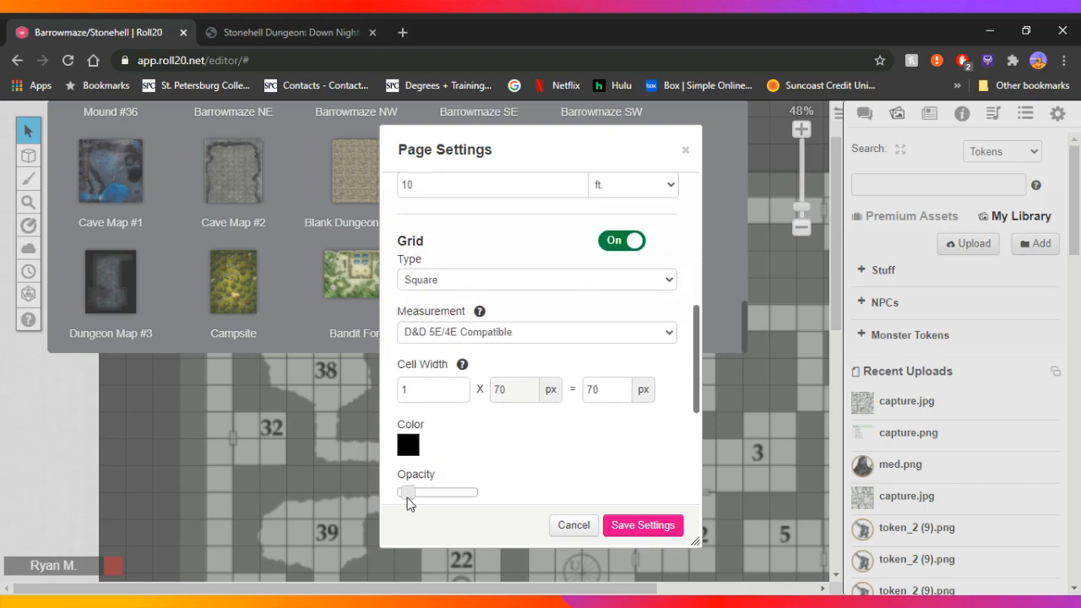
{"action": "left_click", "coordinate": [646, 527]}
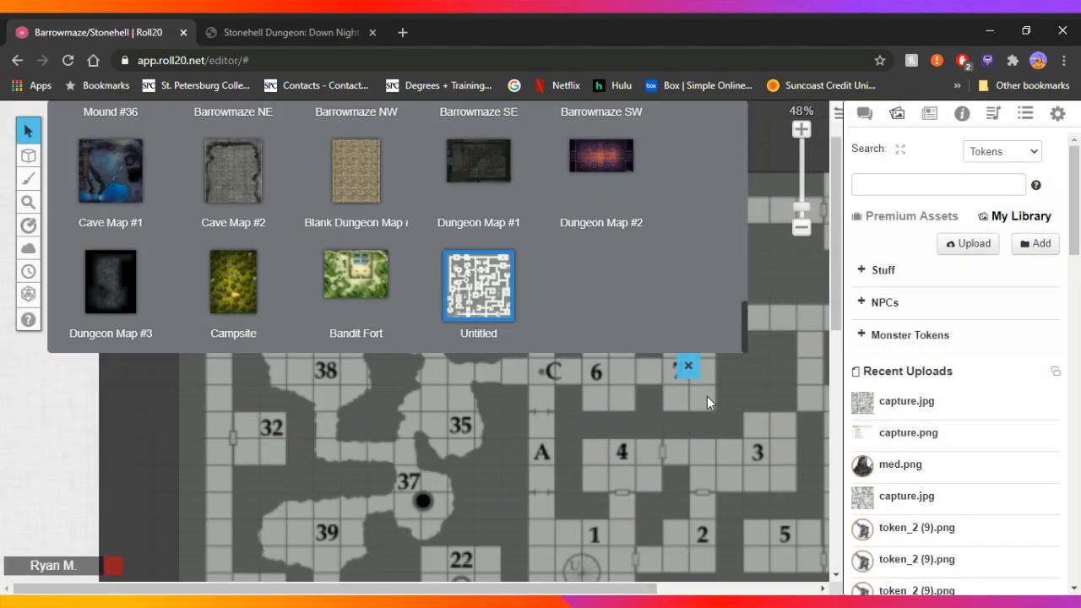
{"action": "left_click", "coordinate": [689, 365]}
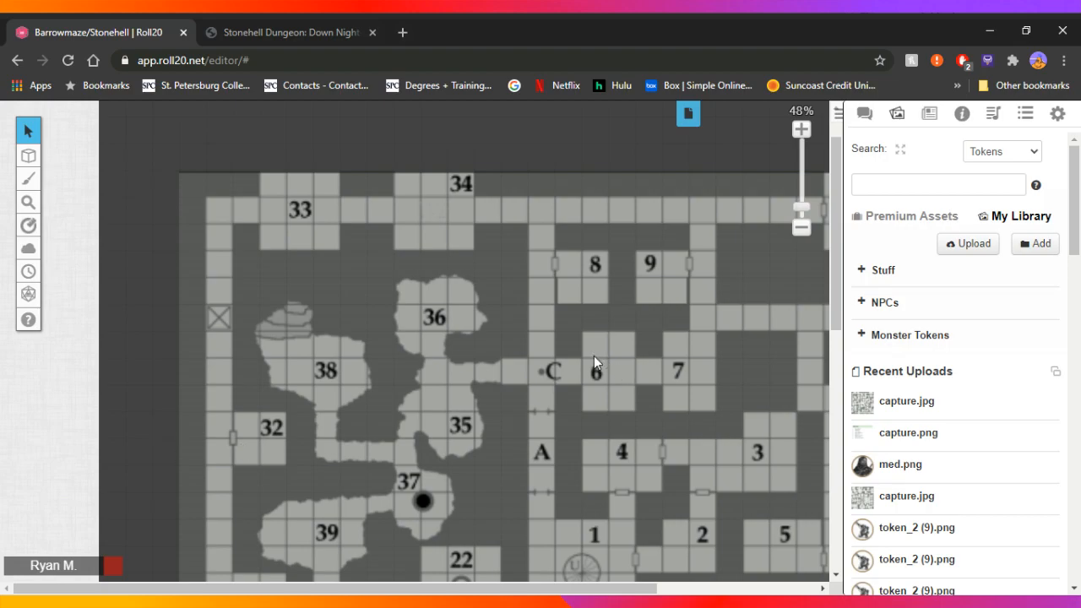
- Place the med.png token on the passage beside room 39 and delete it again
{"action": "scroll", "coordinate": [594, 356], "scroll_direction": "down", "scroll_amount": 1}
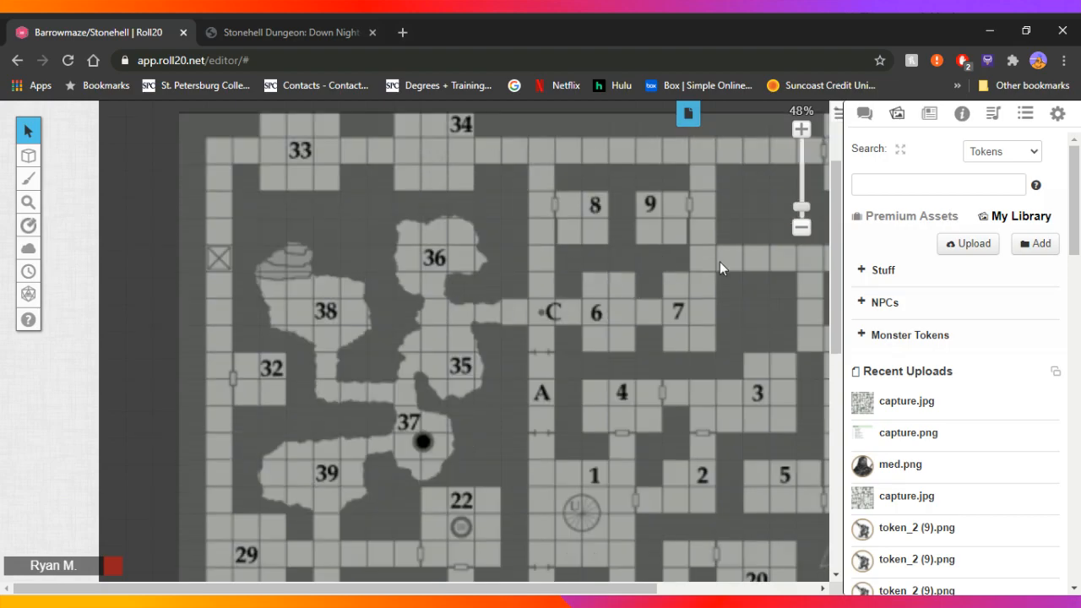
{"action": "left_click_drag", "start_coordinate": [864, 465], "coordinate": [349, 450]}
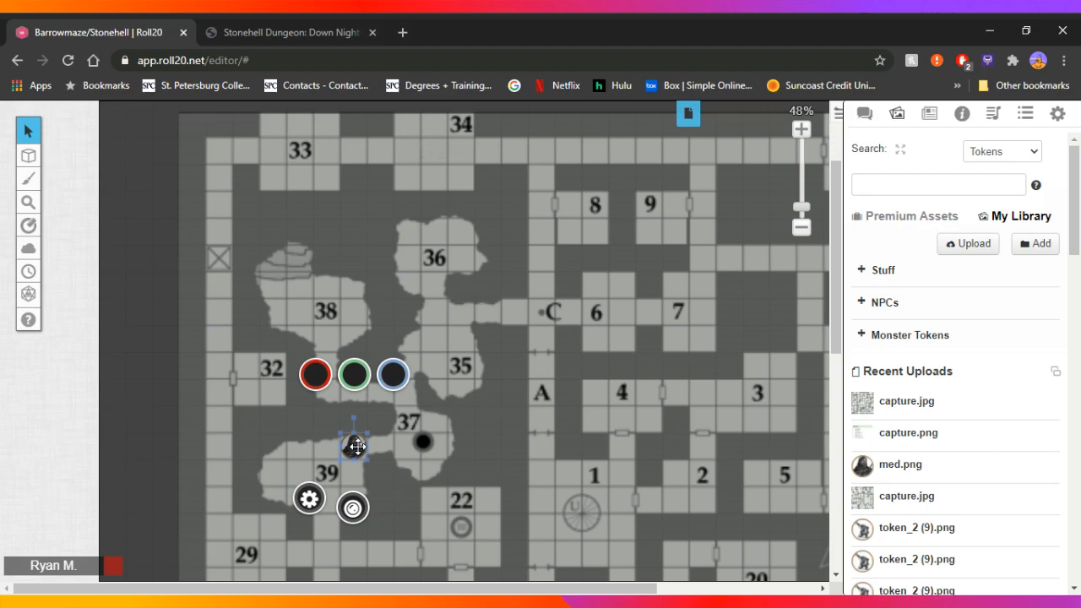
{"action": "key", "text": "Delete"}
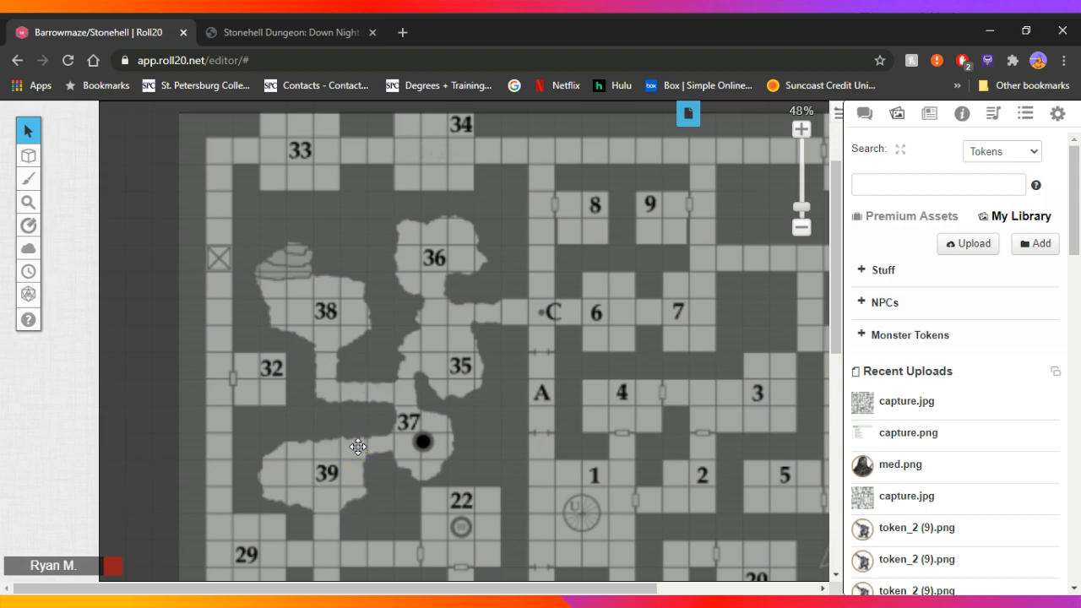
- On the GM Info Overlay layer, draw an X across the middle cell of room 34 with the Polygon/Line tool
{"action": "scroll", "coordinate": [437, 322], "scroll_direction": "up", "scroll_amount": 2}
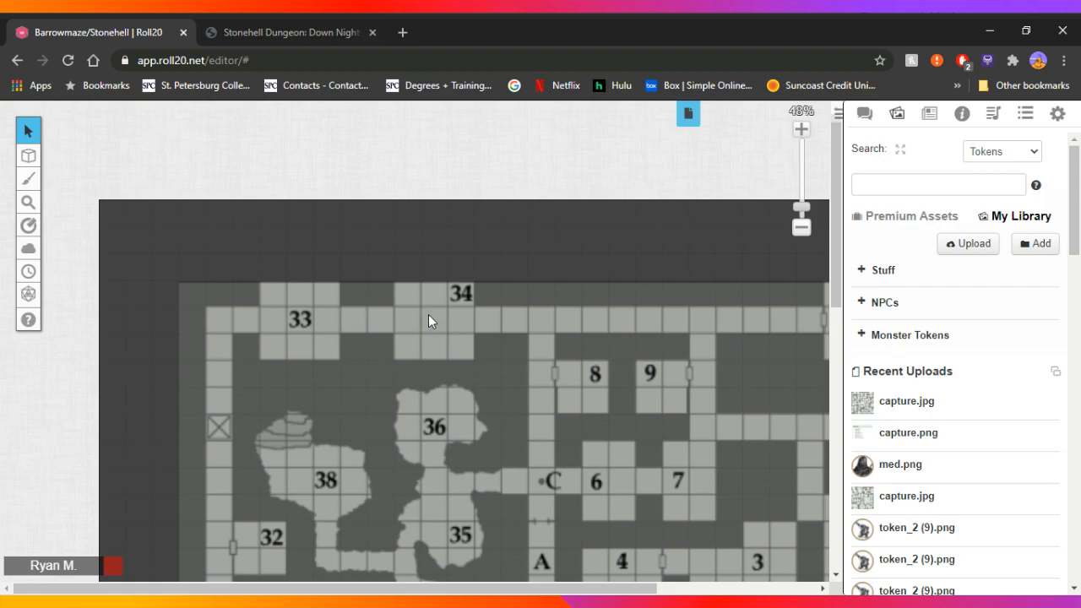
{"action": "mouse_move", "coordinate": [30, 160]}
{"action": "left_click", "coordinate": [91, 196]}
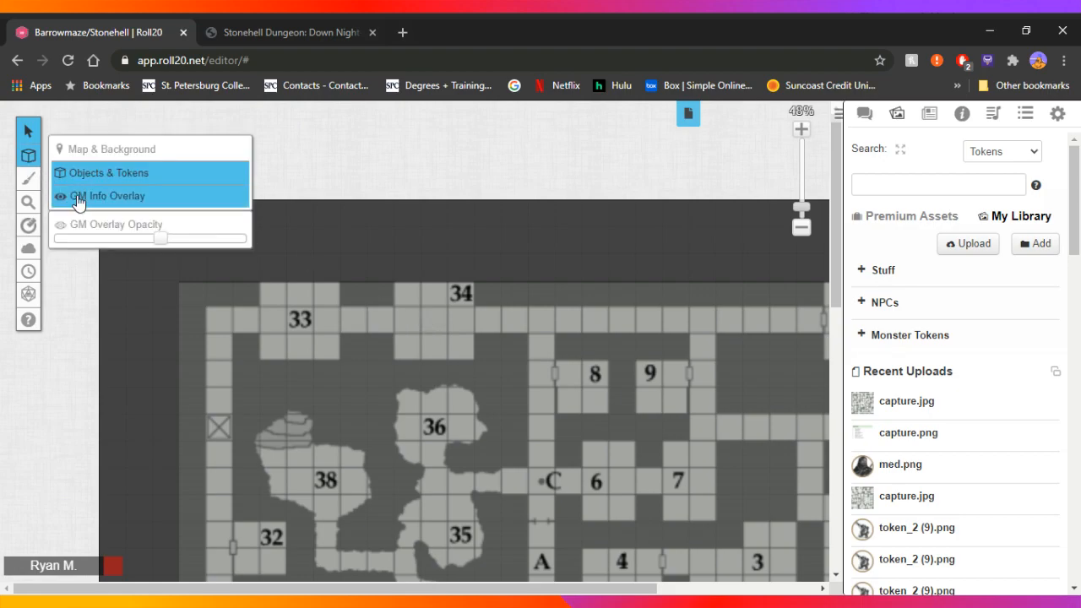
{"action": "left_click", "coordinate": [92, 201]}
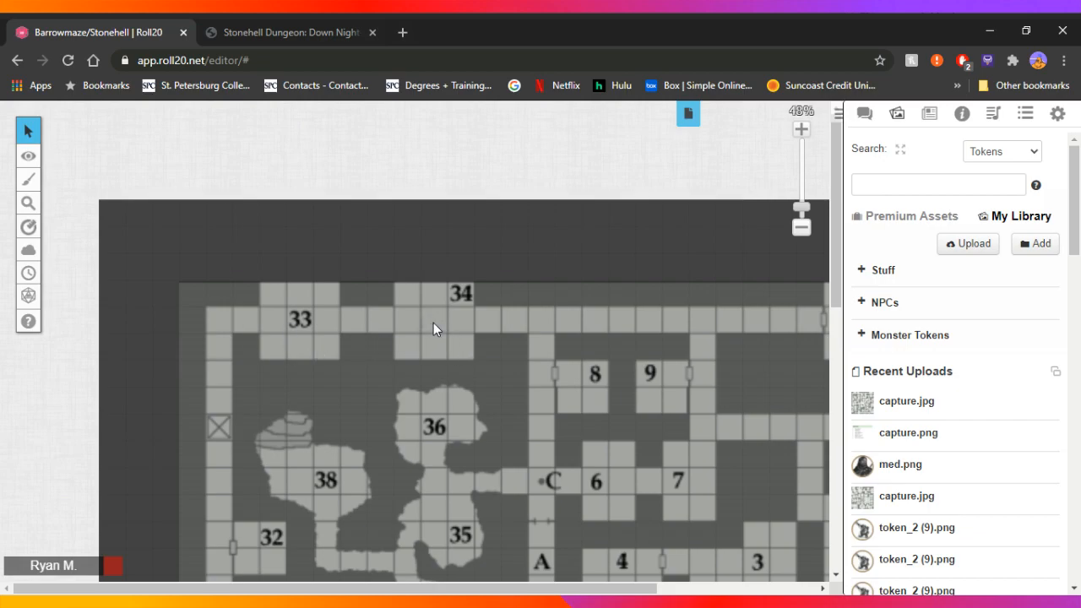
{"action": "mouse_move", "coordinate": [28, 196]}
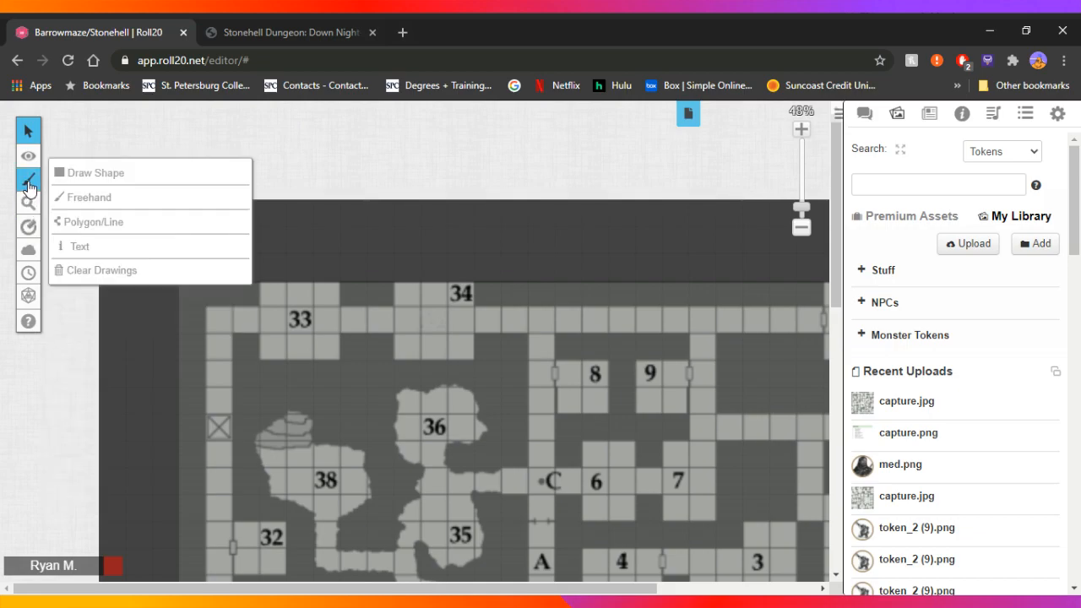
{"action": "left_click", "coordinate": [94, 222]}
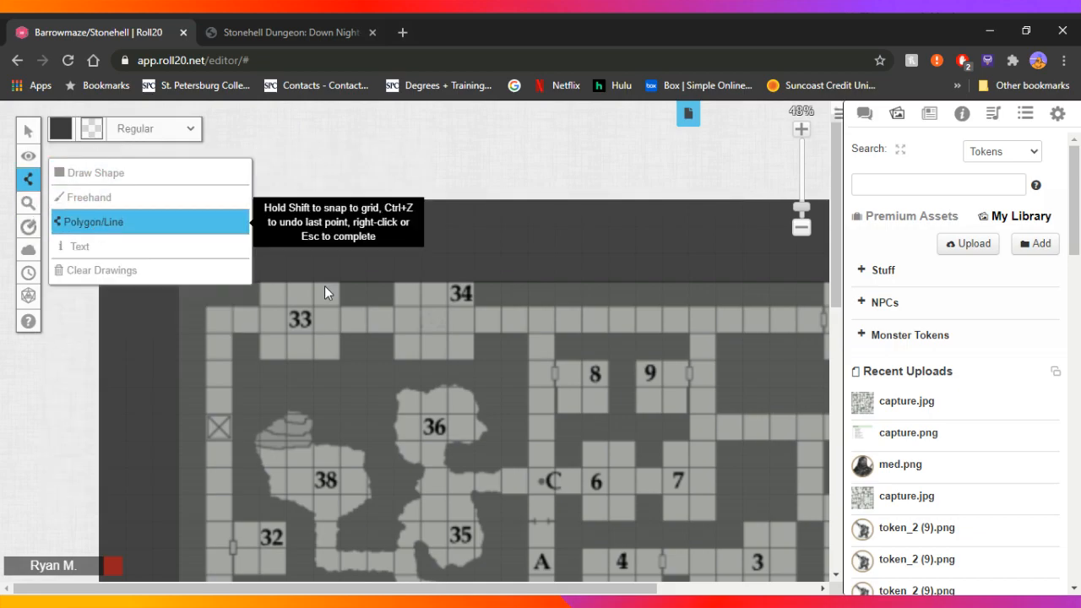
{"action": "left_click", "coordinate": [422, 307]}
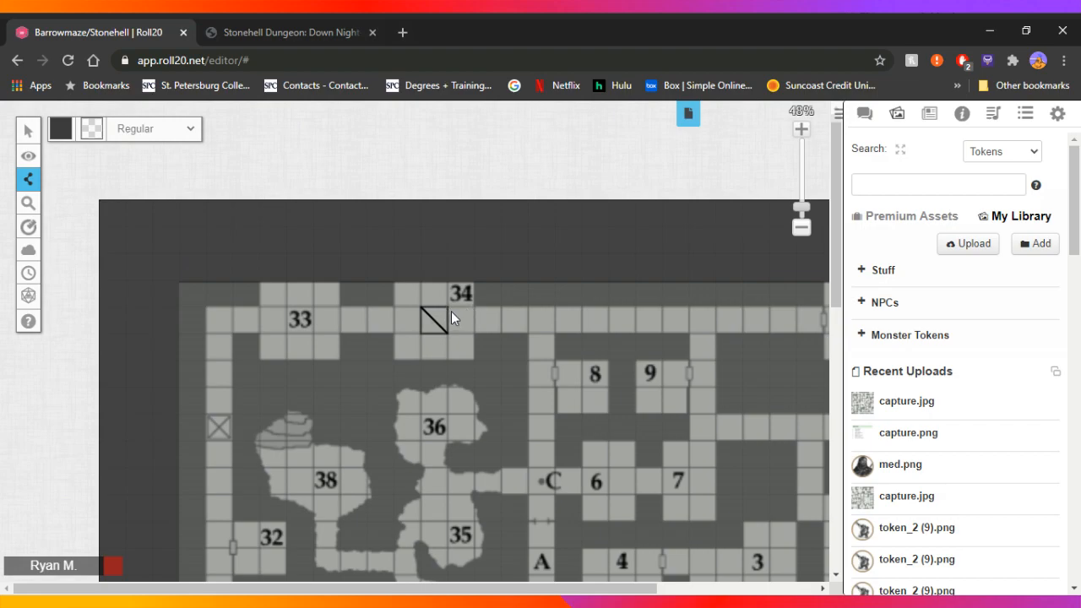
{"action": "left_click_drag", "start_coordinate": [423, 330], "coordinate": [448, 307]}
- Add a size 40 Arial text label "S" beside room 28 on the GM Info Overlay layer
{"action": "scroll", "coordinate": [433, 407], "scroll_direction": "down", "scroll_amount": 15}
{"action": "scroll", "coordinate": [372, 394], "scroll_direction": "up", "scroll_amount": 5}
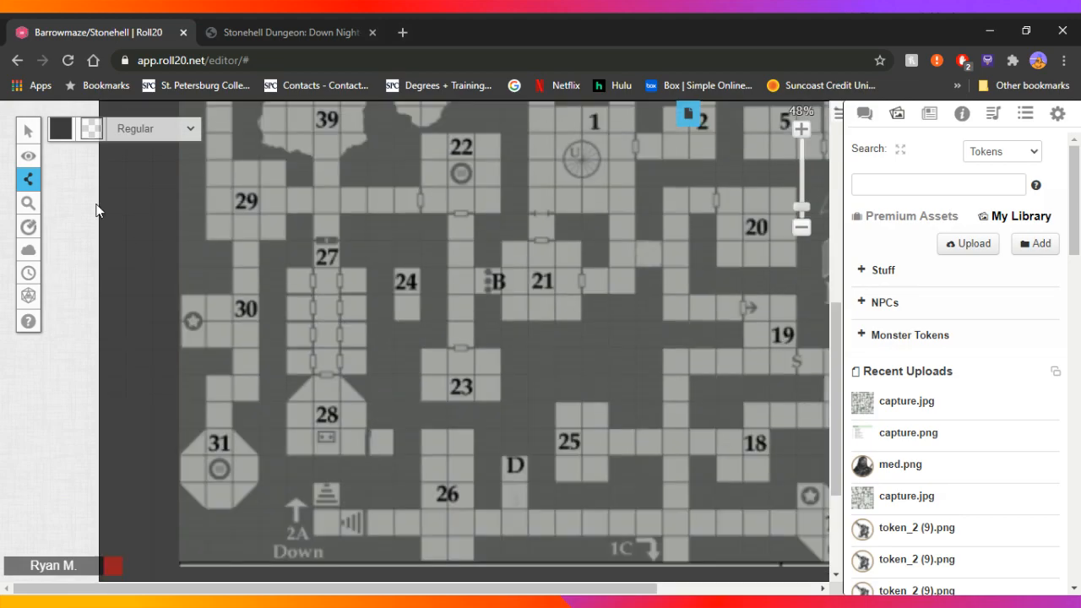
{"action": "mouse_move", "coordinate": [27, 178]}
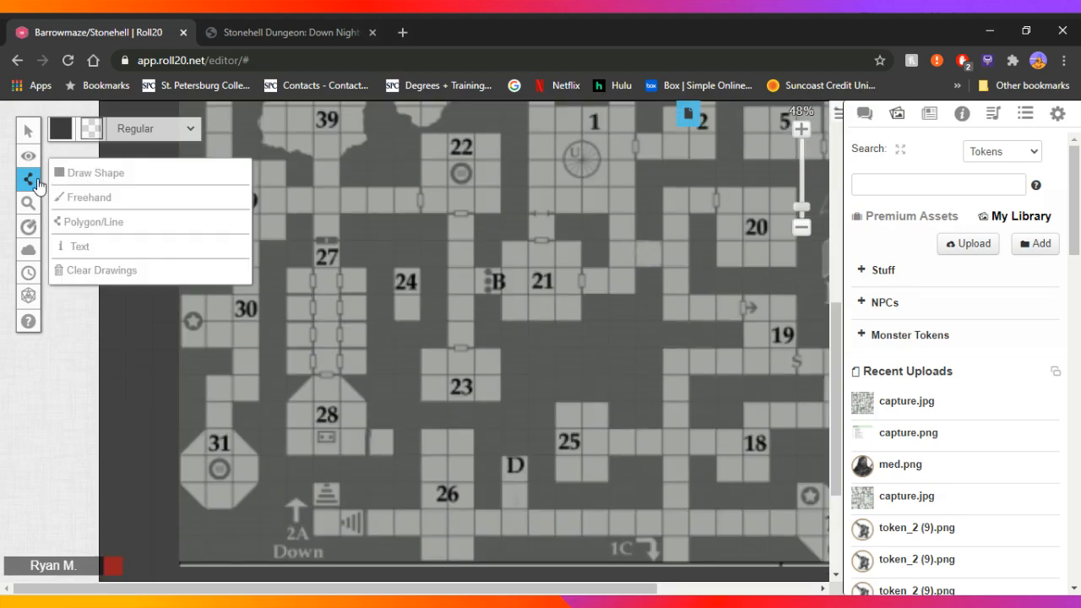
{"action": "left_click", "coordinate": [76, 247]}
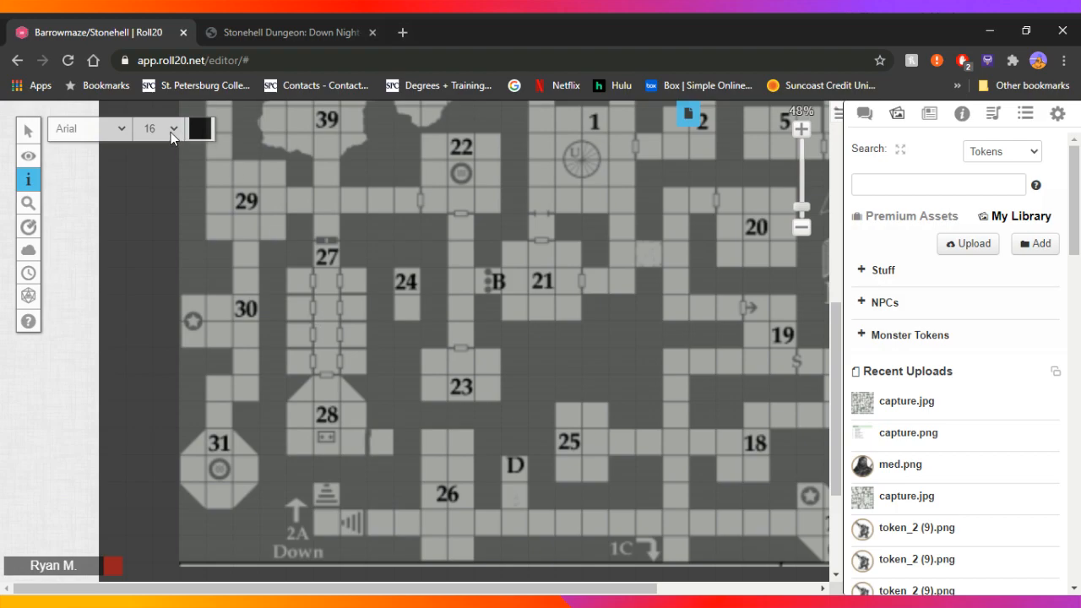
{"action": "left_click", "coordinate": [159, 278]}
{"action": "left_click", "coordinate": [365, 438]}
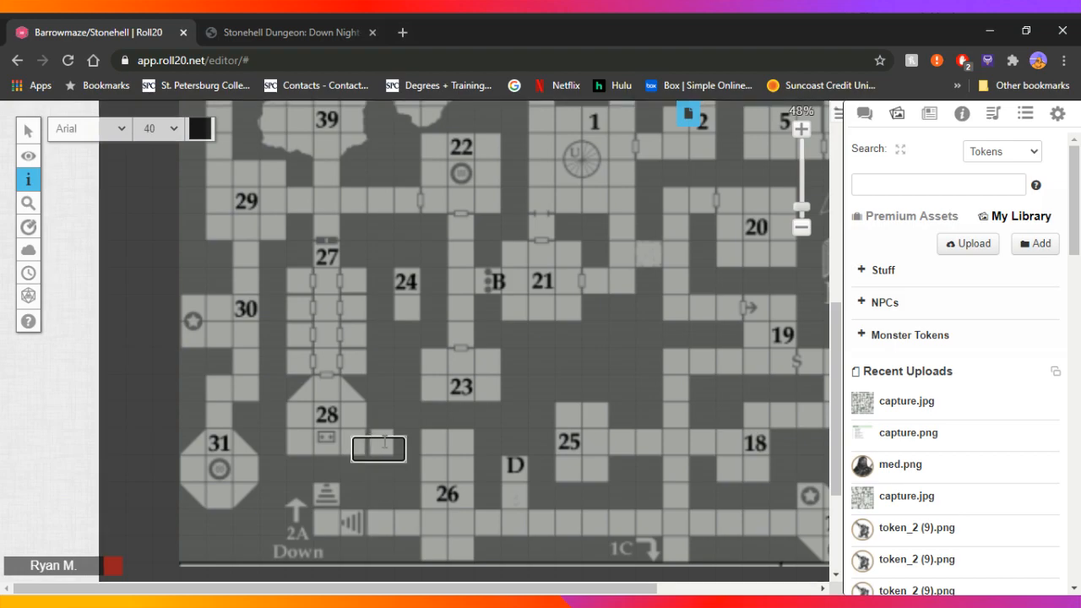
{"action": "type", "text": "S"}
{"action": "key", "text": "BackSpace"}
{"action": "type", "text": "S"}
{"action": "left_click", "coordinate": [393, 409]}
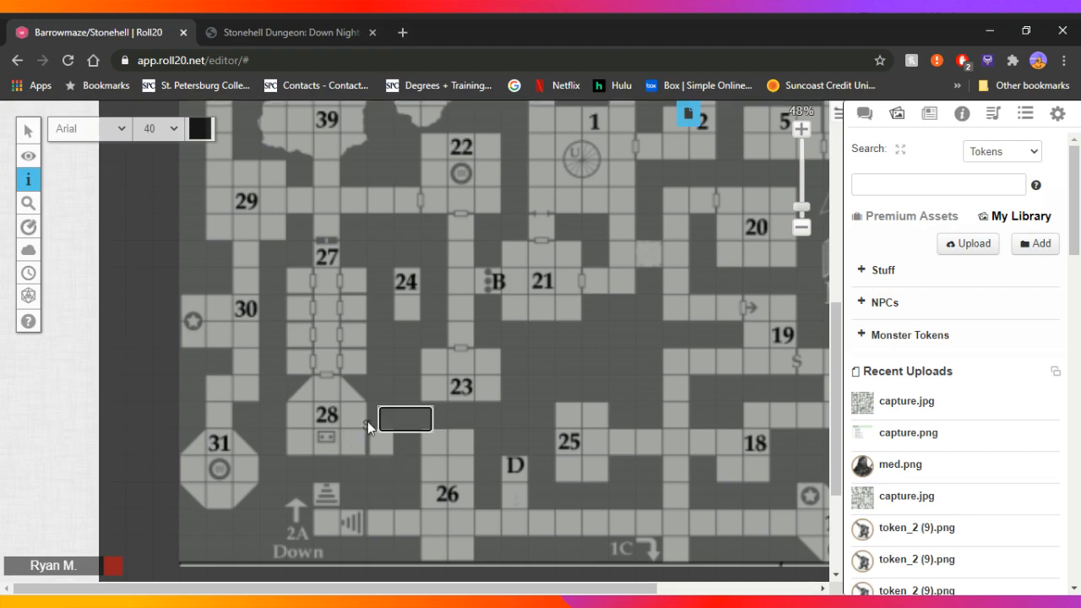
{"action": "left_click", "coordinate": [369, 422]}
{"action": "key", "text": "Escape"}
- Move the "S" label down onto the wall gap between room 28 and the small cell east of it
{"action": "mouse_move", "coordinate": [28, 131]}
{"action": "left_click", "coordinate": [71, 119]}
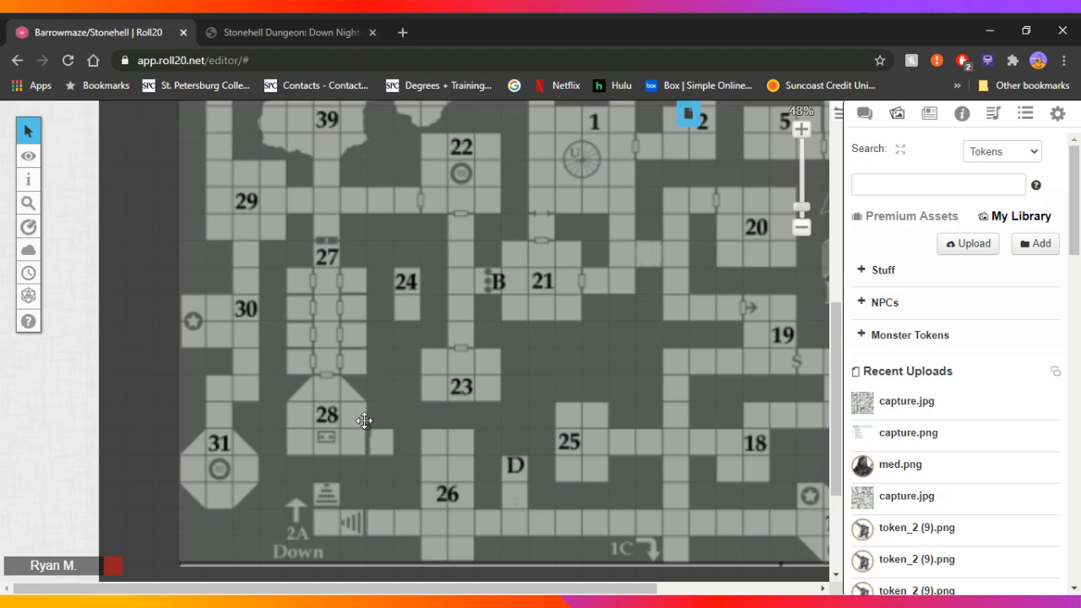
{"action": "left_click_drag", "start_coordinate": [366, 425], "coordinate": [368, 442]}
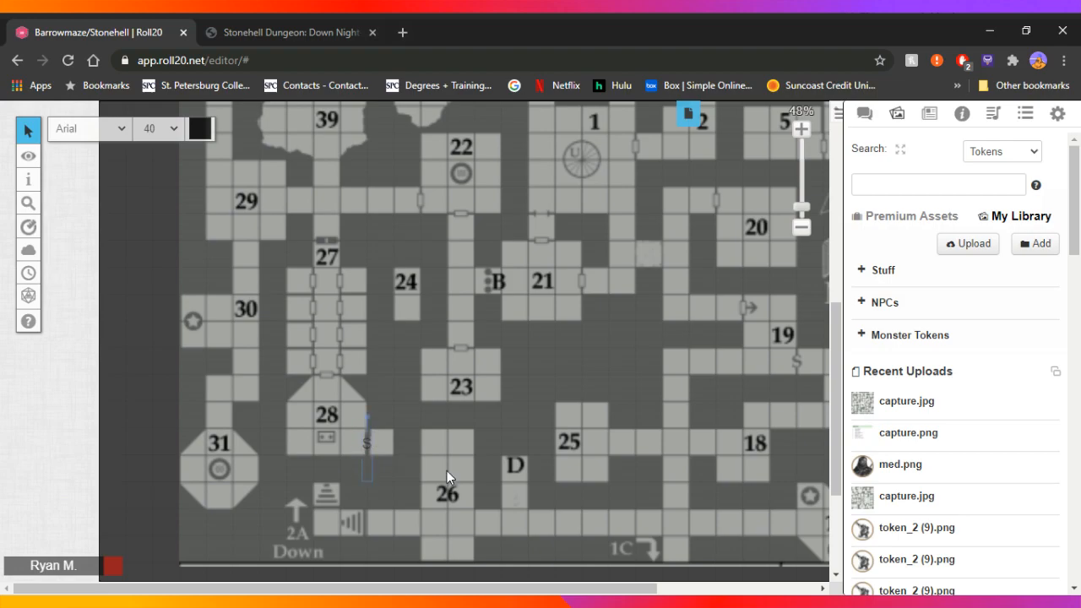
{"action": "left_click", "coordinate": [405, 383]}
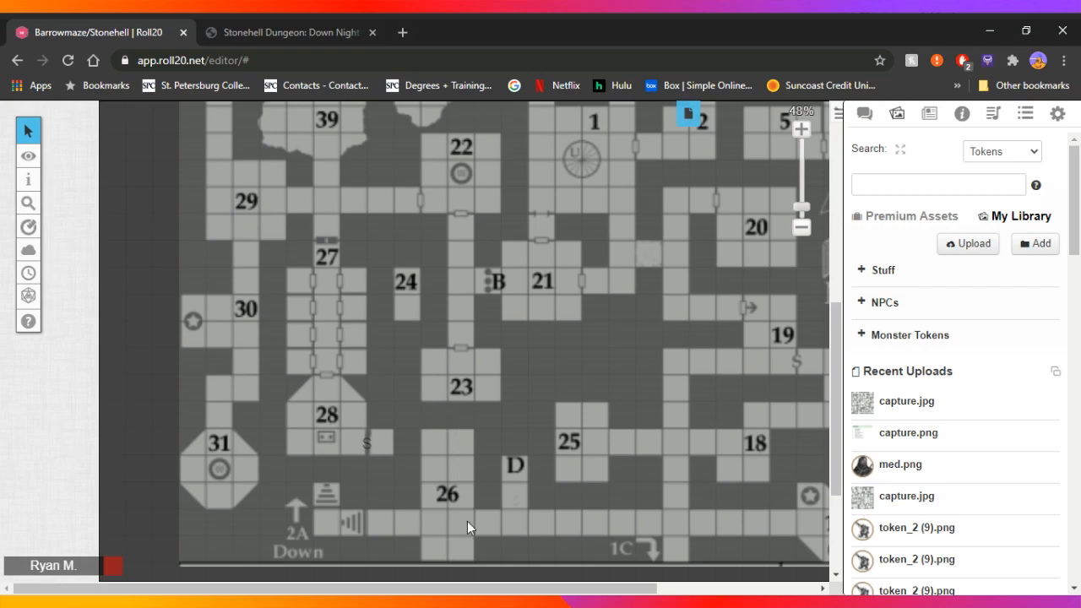
- Add a size 56 Arial text label "FT" at the dead-end passage marked D on the GM Info Overlay layer
{"action": "scroll", "coordinate": [479, 515], "scroll_direction": "up", "scroll_amount": 5}
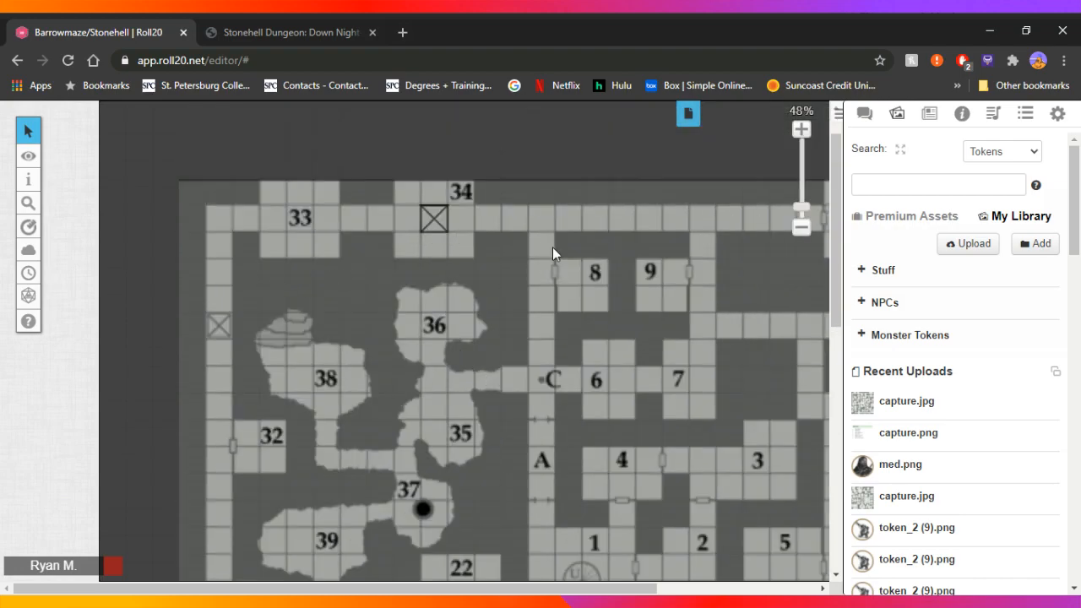
{"action": "scroll", "coordinate": [619, 385], "scroll_direction": "down", "scroll_amount": 6}
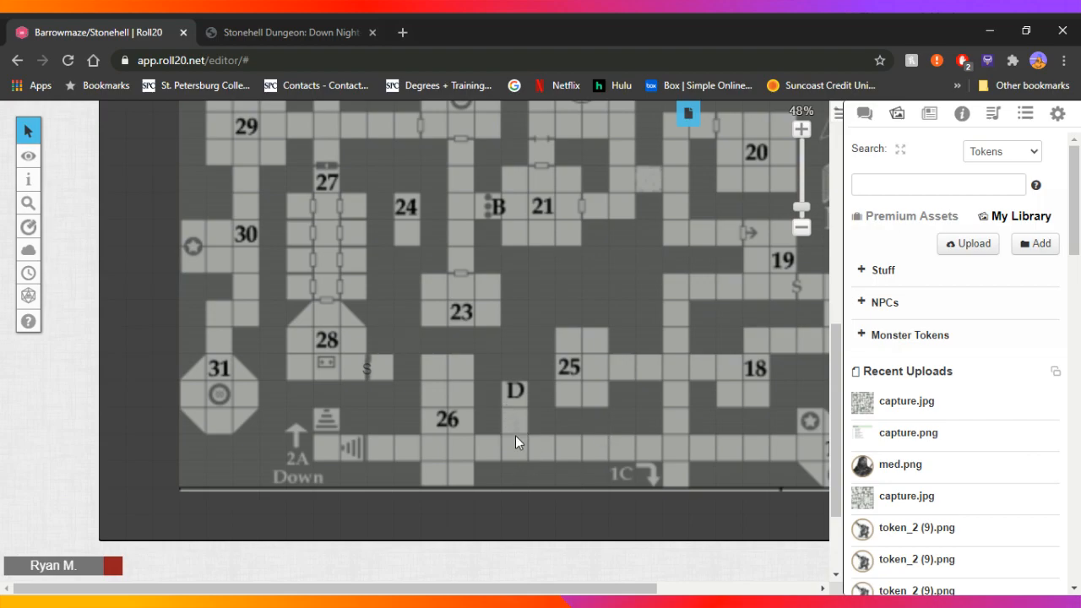
{"action": "mouse_move", "coordinate": [28, 180]}
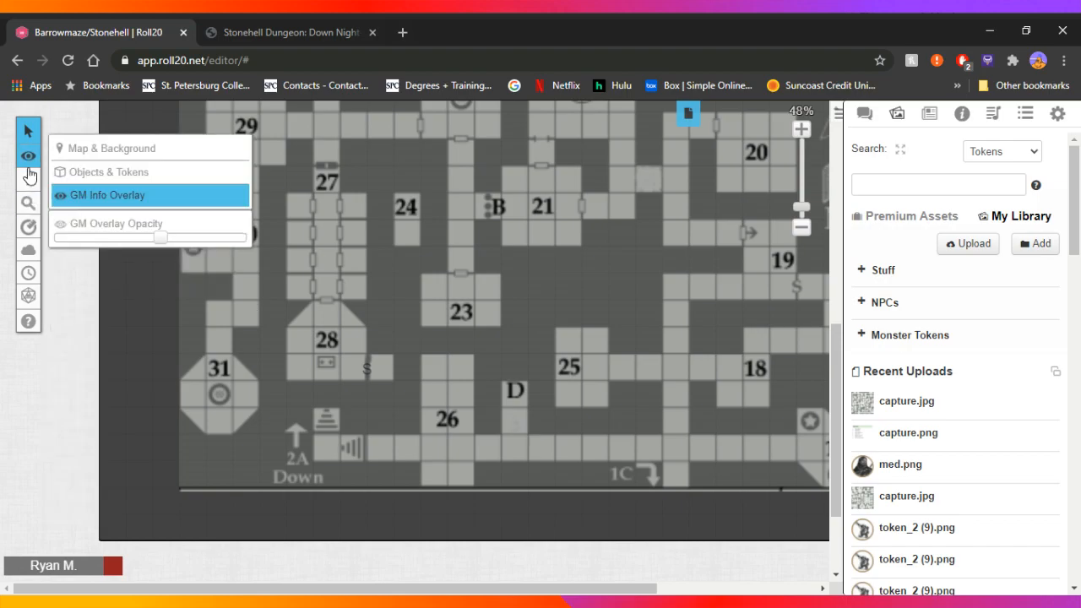
{"action": "left_click", "coordinate": [108, 247]}
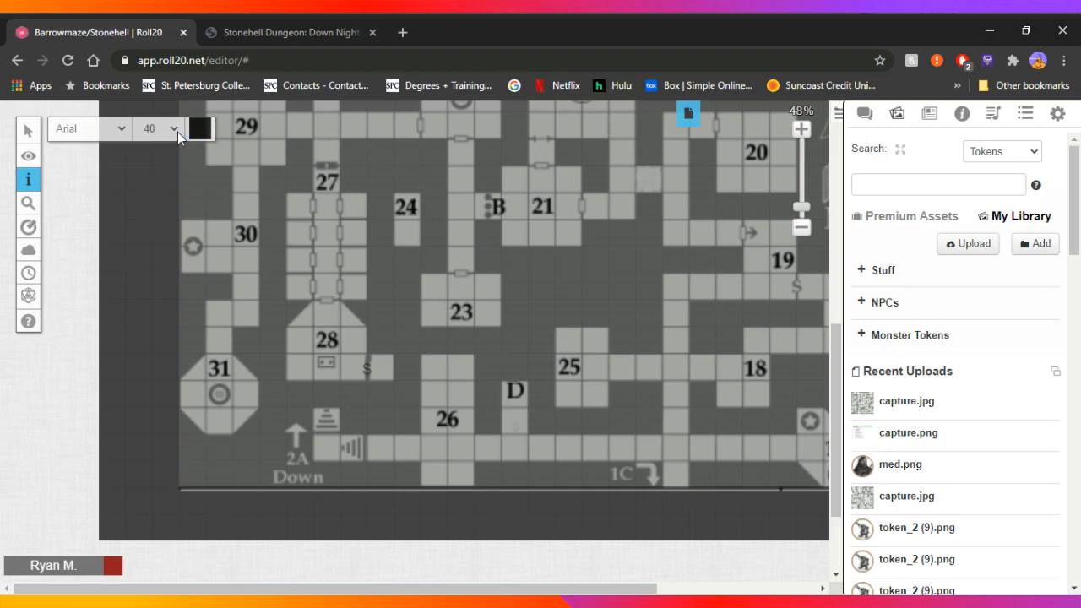
{"action": "key", "text": "Down"}
{"action": "left_click", "coordinate": [515, 417]}
{"action": "type", "text": "FT"}
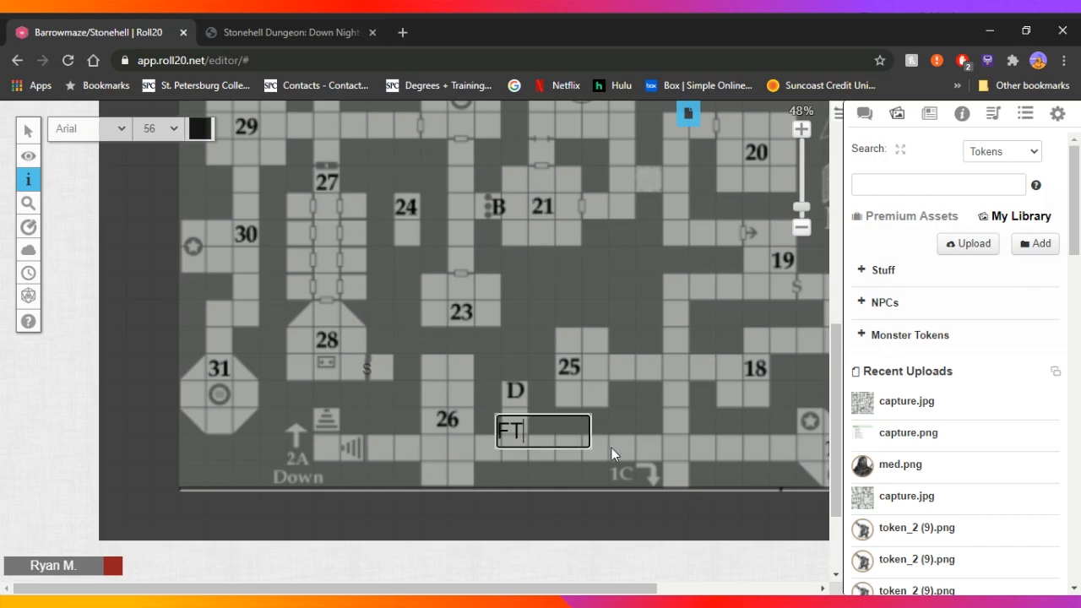
{"action": "key", "text": "Return"}
{"action": "left_click", "coordinate": [531, 342]}
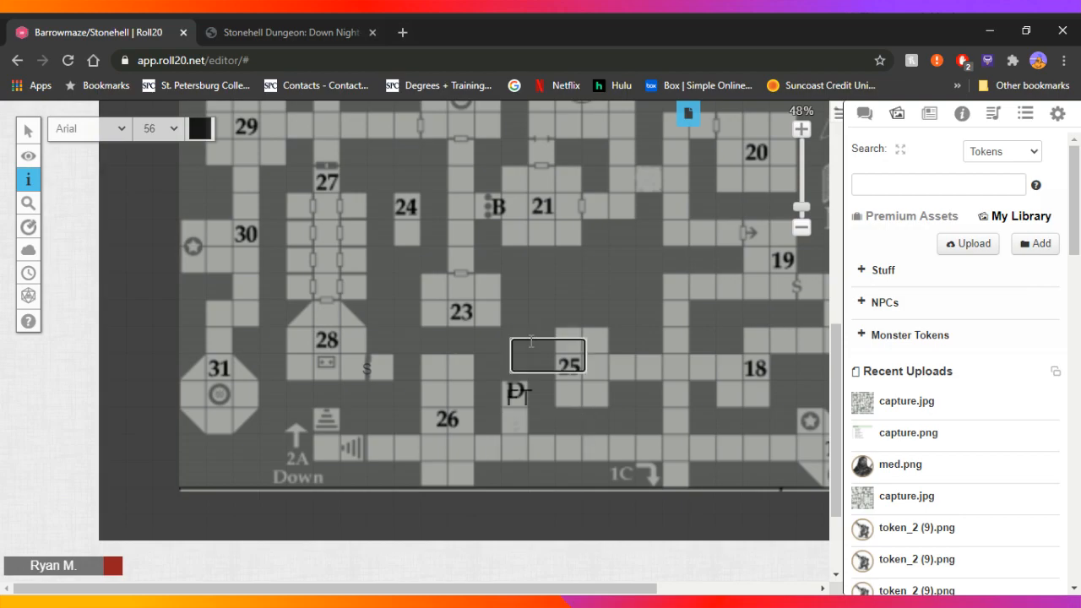
- Move the "FT" label down into the passage cell directly below the D marker
{"action": "mouse_move", "coordinate": [28, 130]}
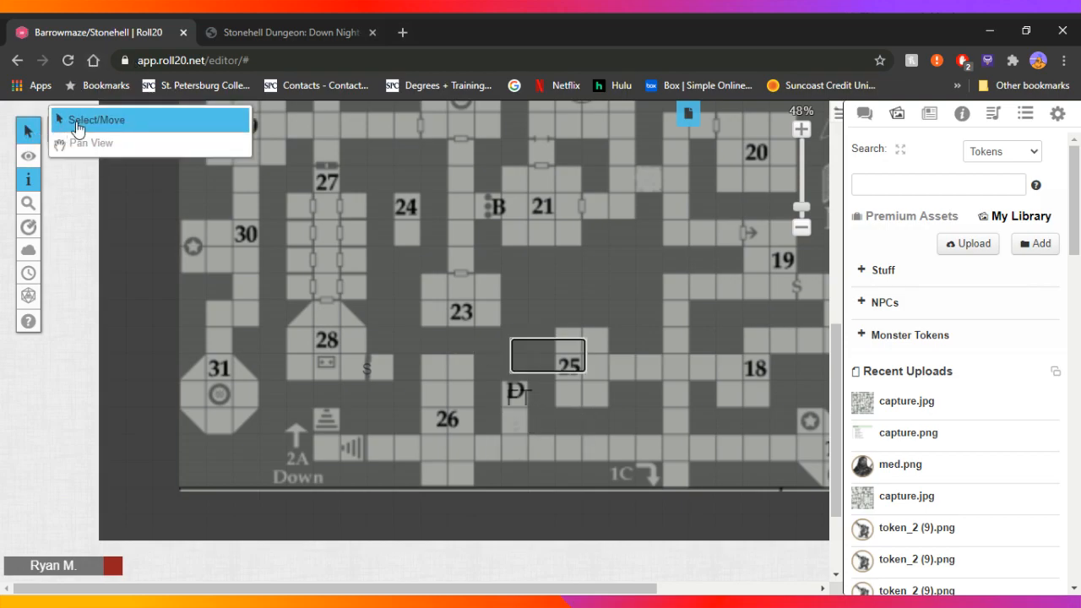
{"action": "left_click", "coordinate": [77, 123]}
{"action": "left_click", "coordinate": [516, 392]}
{"action": "left_click_drag", "start_coordinate": [521, 396], "coordinate": [516, 428]}
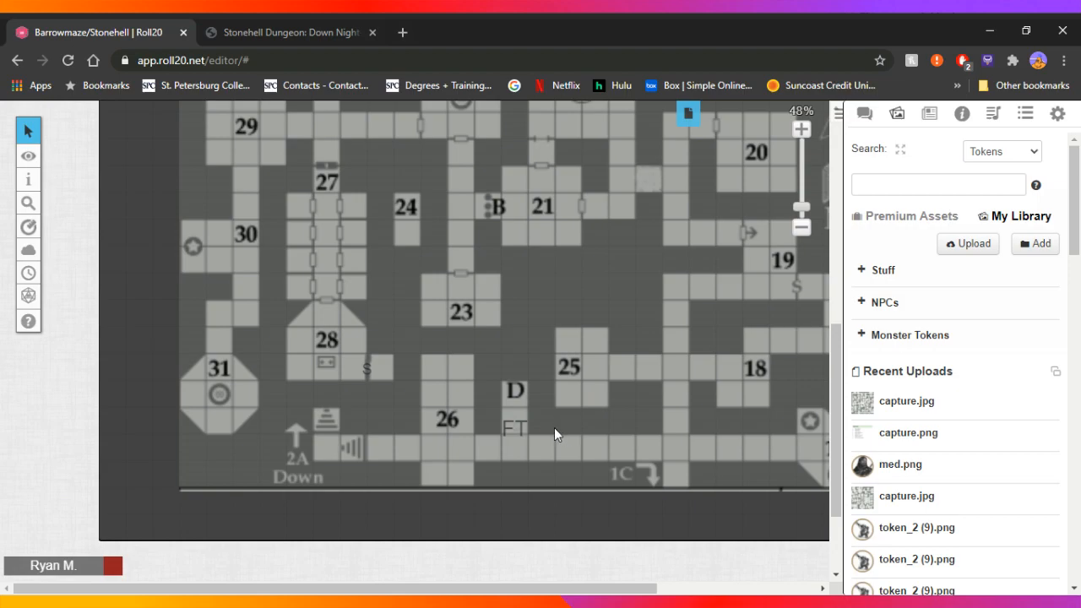
{"action": "left_click", "coordinate": [513, 425]}
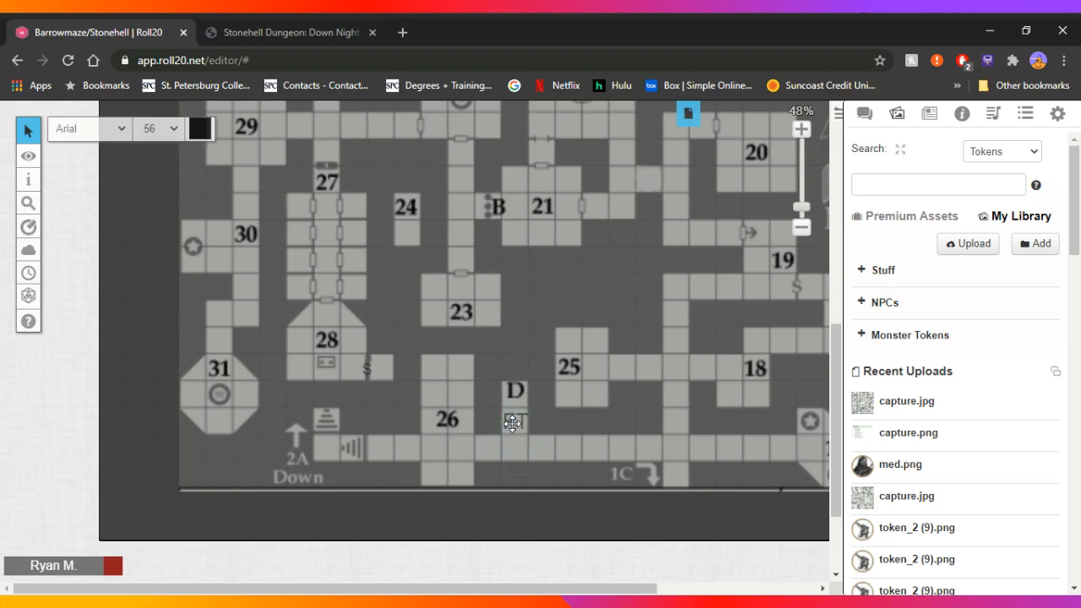
{"action": "left_click", "coordinate": [591, 442]}
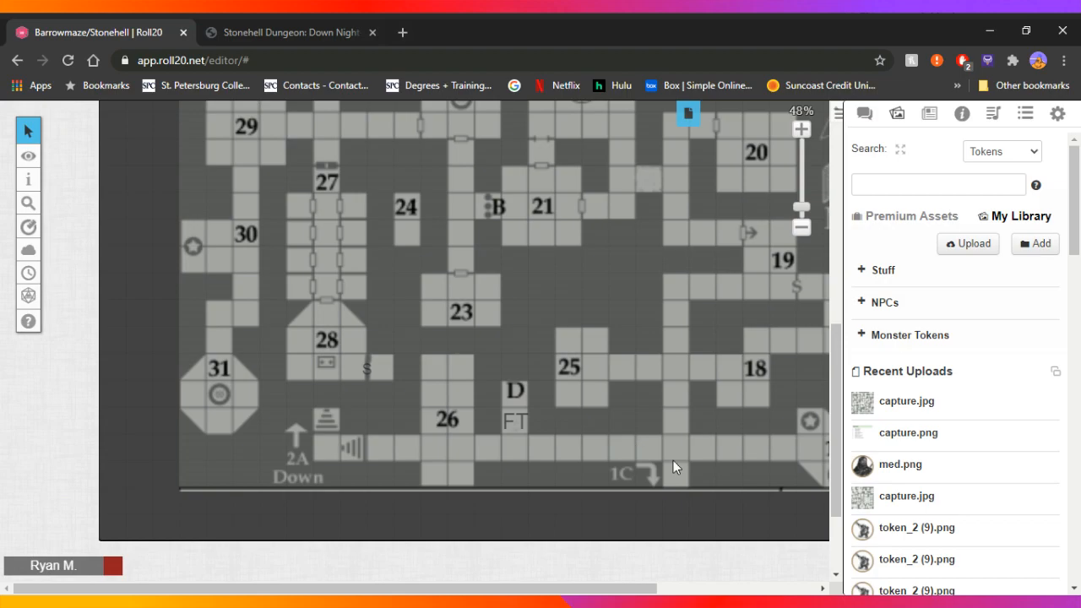
- Switch the active layer from GM Info Overlay to Objects & Tokens
{"action": "scroll", "coordinate": [667, 464], "scroll_direction": "up", "scroll_amount": 5}
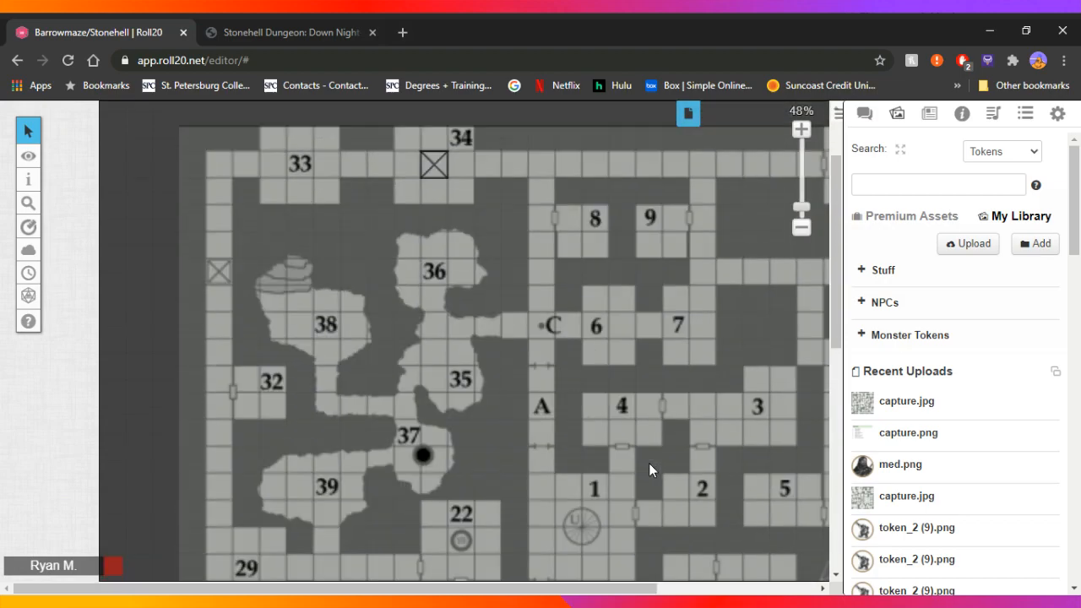
{"action": "scroll", "coordinate": [648, 463], "scroll_direction": "down", "scroll_amount": 2}
{"action": "scroll", "coordinate": [648, 462], "scroll_direction": "down", "scroll_amount": 1}
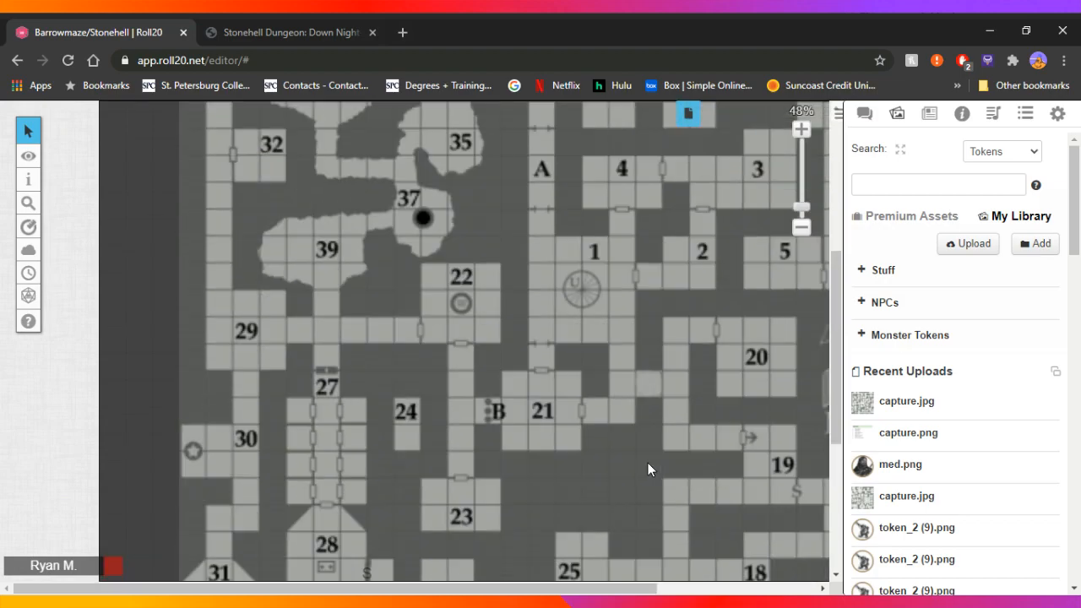
{"action": "scroll", "coordinate": [648, 463], "scroll_direction": "down", "scroll_amount": 4}
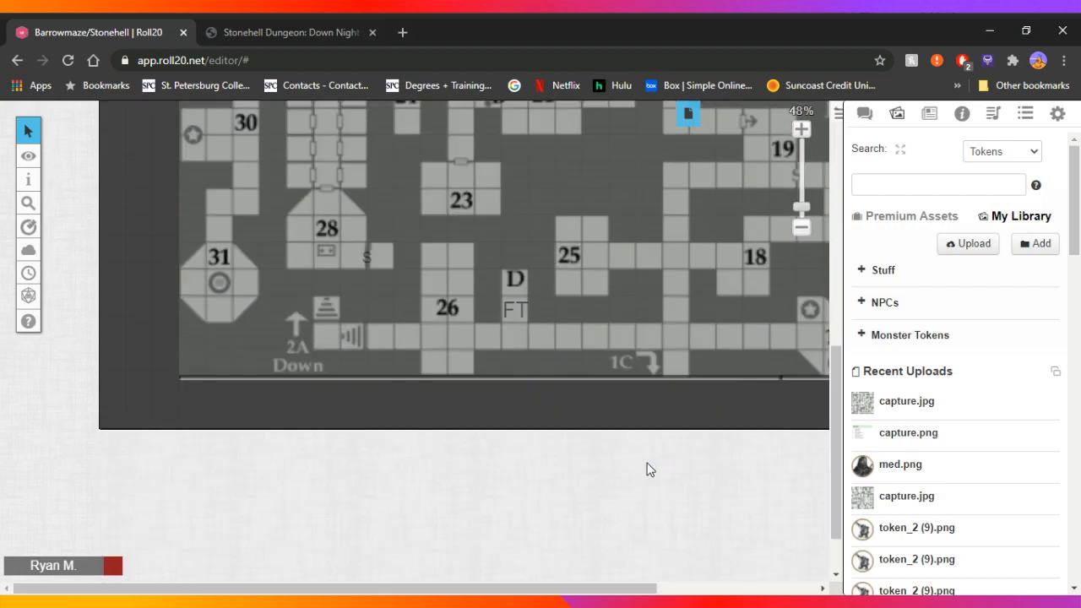
{"action": "scroll", "coordinate": [541, 483], "scroll_direction": "up", "scroll_amount": 6}
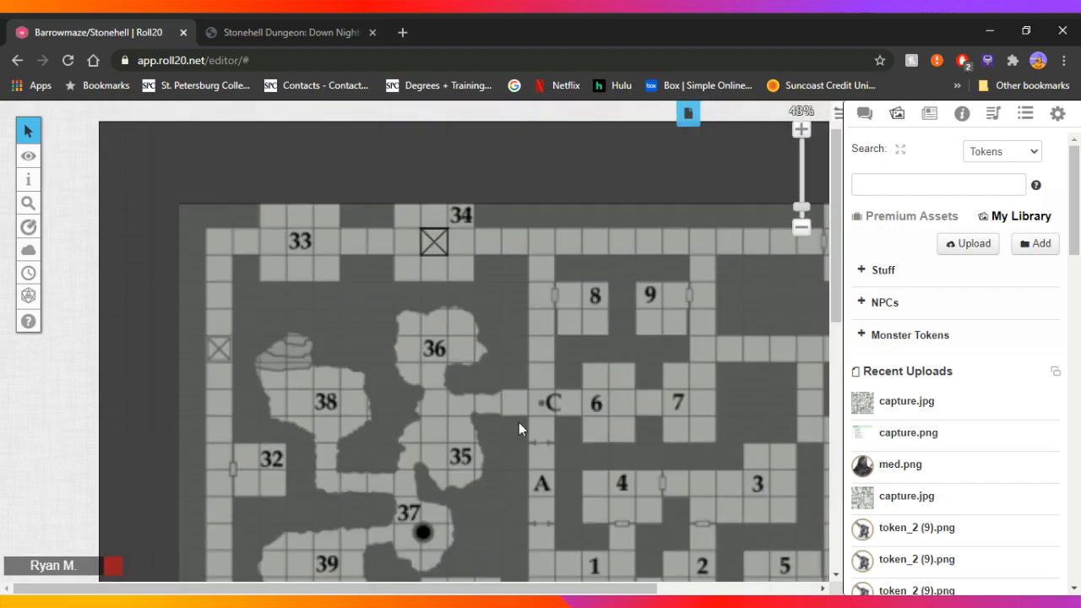
{"action": "mouse_move", "coordinate": [34, 159]}
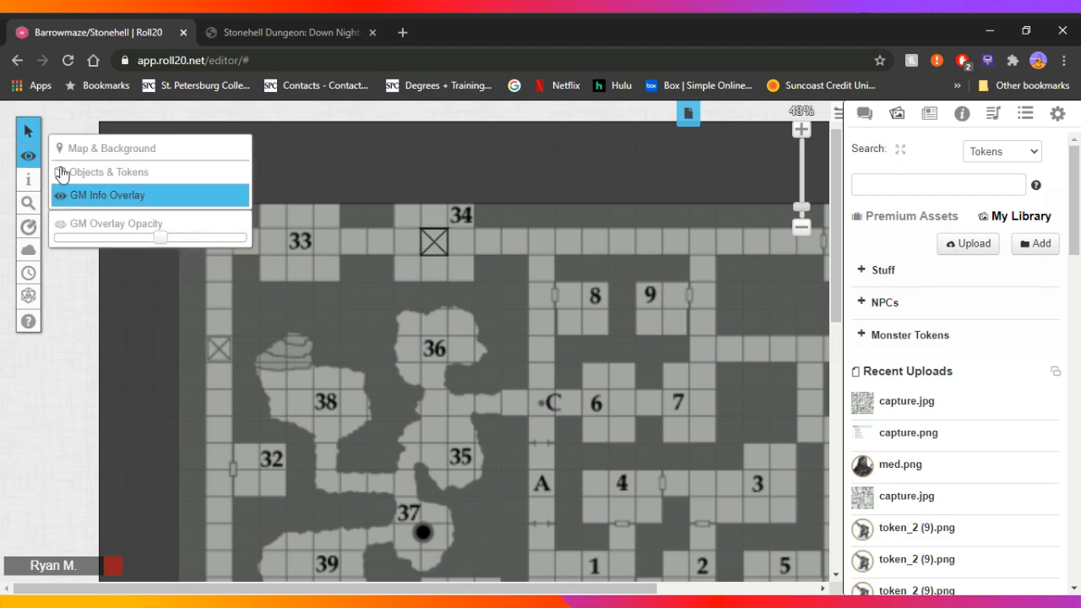
{"action": "left_click", "coordinate": [85, 182]}
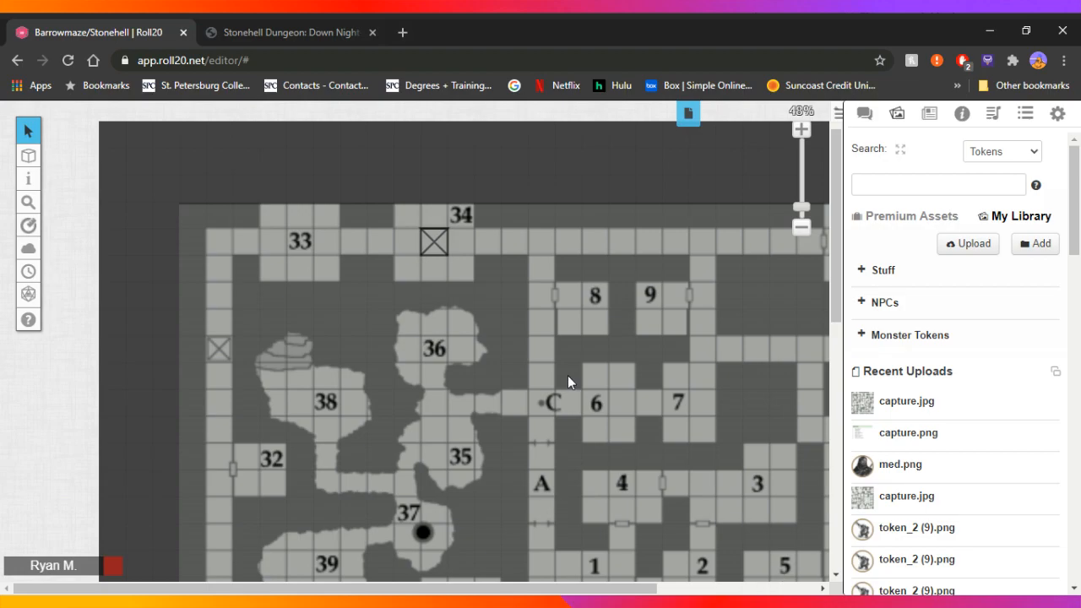
- Look over the whole Level 1A map, checking the trap and secret-door markings from the Objects & Tokens layer
{"action": "scroll", "coordinate": [560, 374], "scroll_direction": "down", "scroll_amount": 10}
{"action": "scroll", "coordinate": [565, 380], "scroll_direction": "up", "scroll_amount": 10}
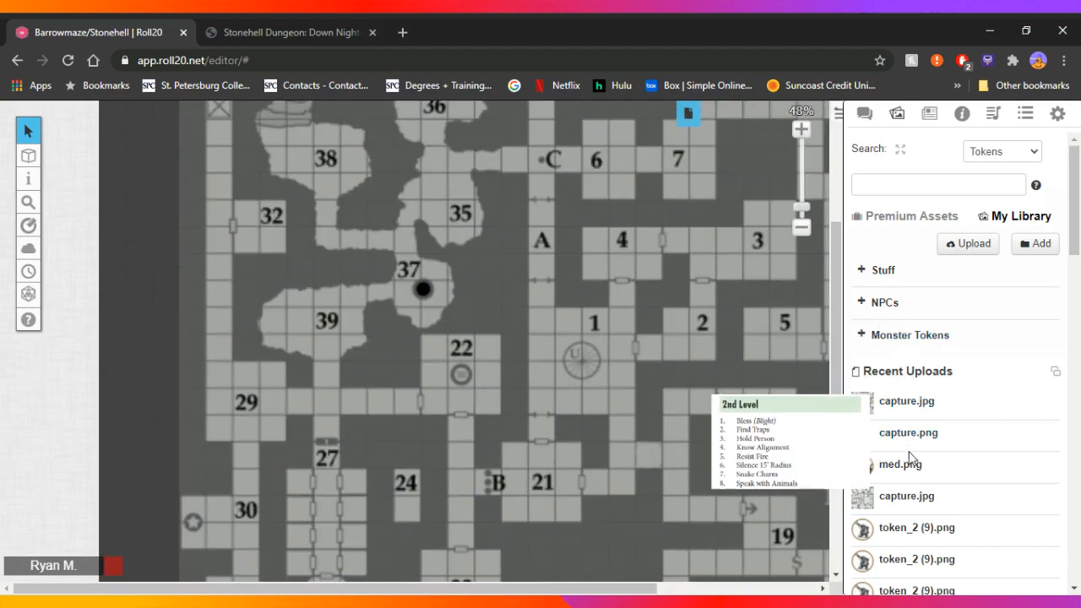
{"action": "scroll", "coordinate": [242, 397], "scroll_direction": "up", "scroll_amount": 2}
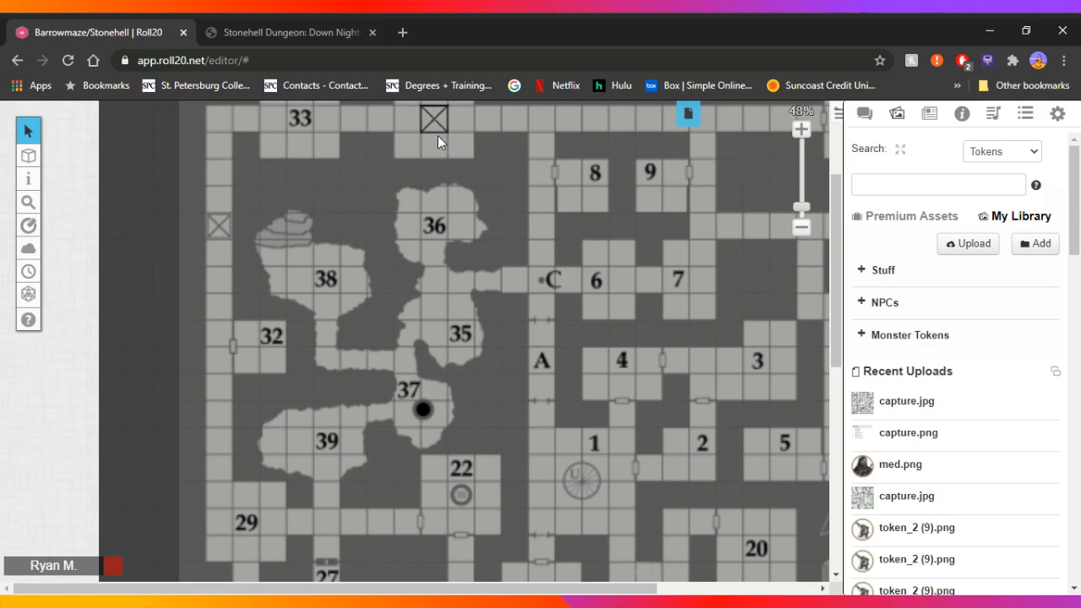
{"action": "scroll", "coordinate": [511, 434], "scroll_direction": "down", "scroll_amount": 10}
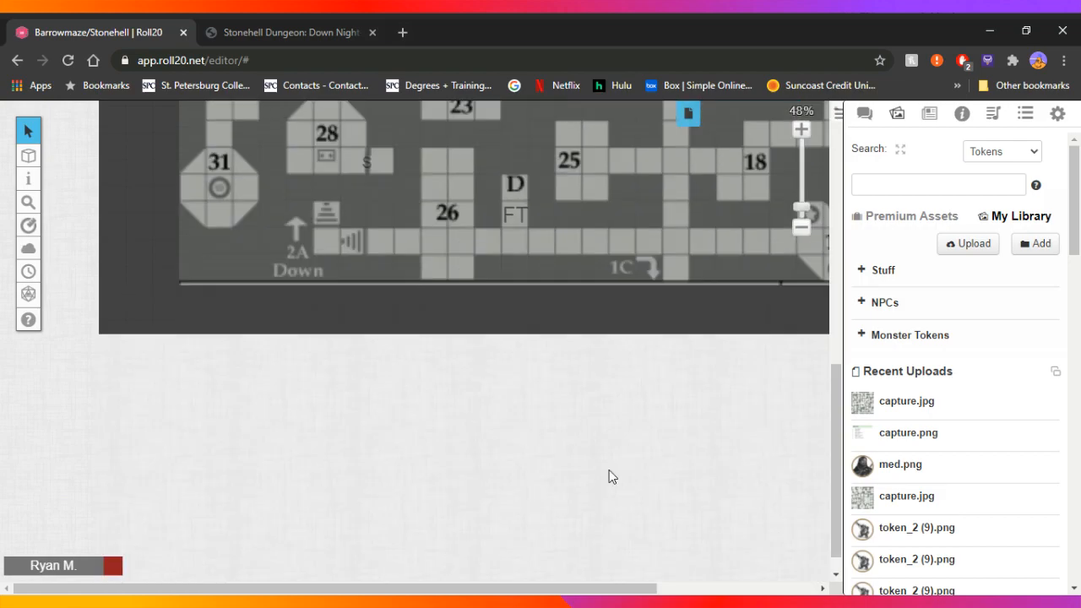
{"action": "scroll", "coordinate": [472, 428], "scroll_direction": "up", "scroll_amount": 5}
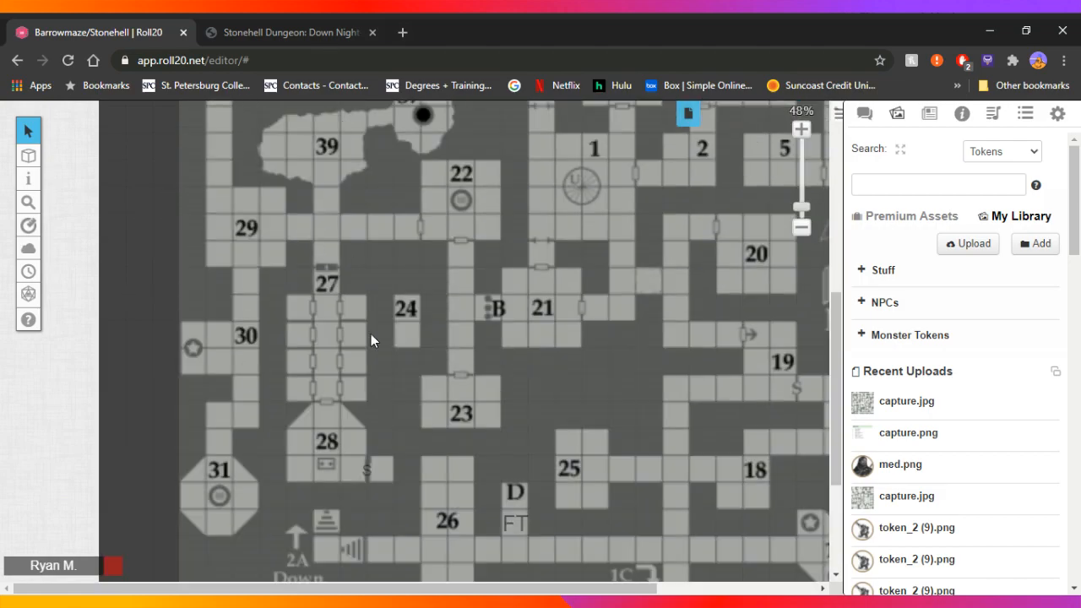
{"action": "scroll", "coordinate": [622, 353], "scroll_direction": "up", "scroll_amount": 7}
{"action": "scroll", "coordinate": [577, 350], "scroll_direction": "down", "scroll_amount": 2}
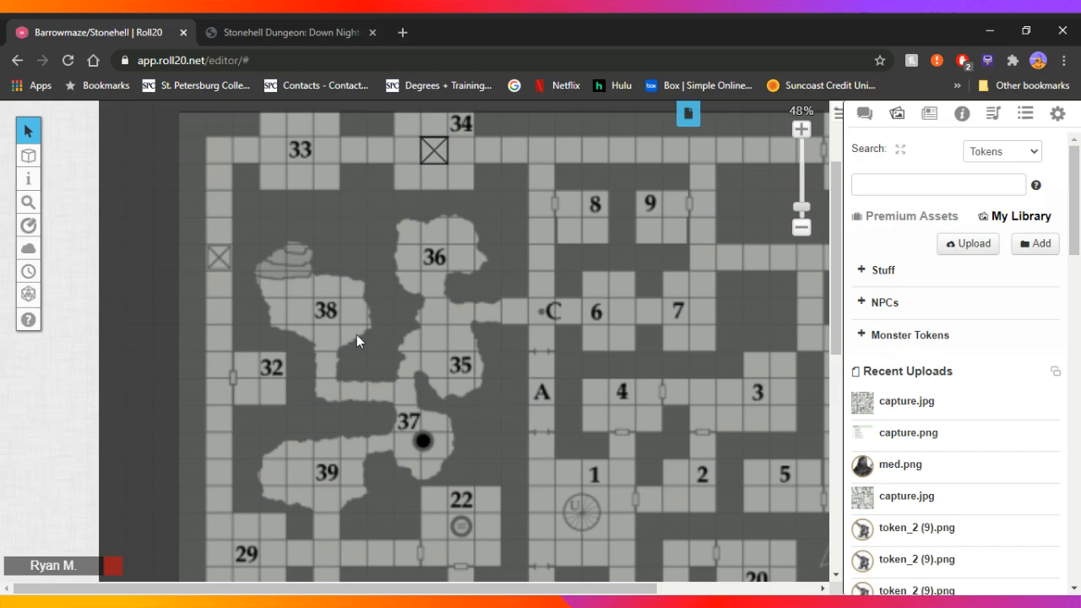
- Reveal the rectangular area of room 1 with the fog of war's Reveal Areas tool
{"action": "mouse_move", "coordinate": [30, 250]}
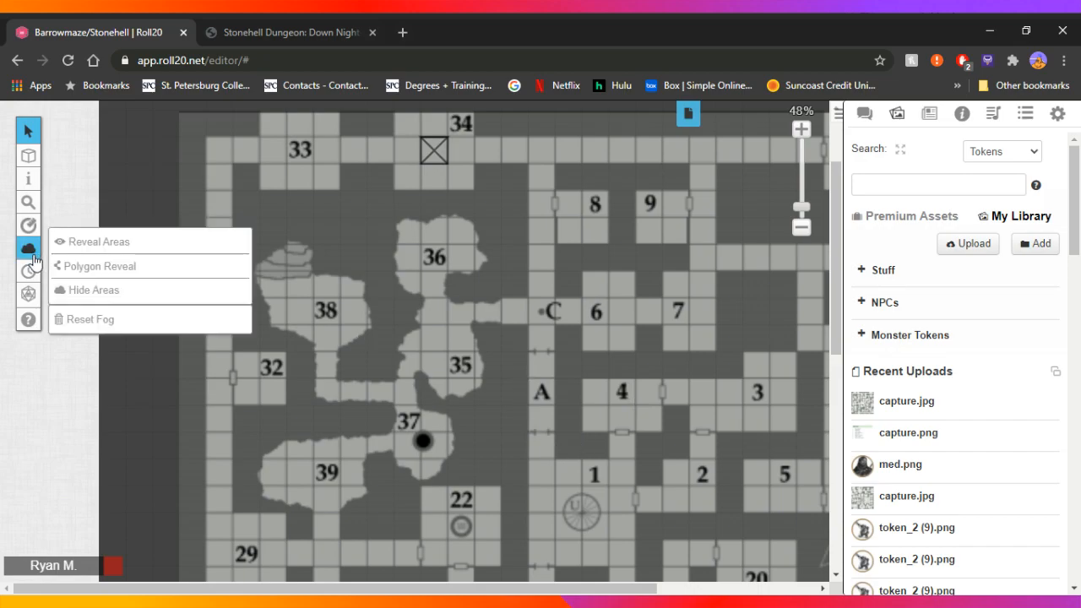
{"action": "left_click", "coordinate": [94, 245]}
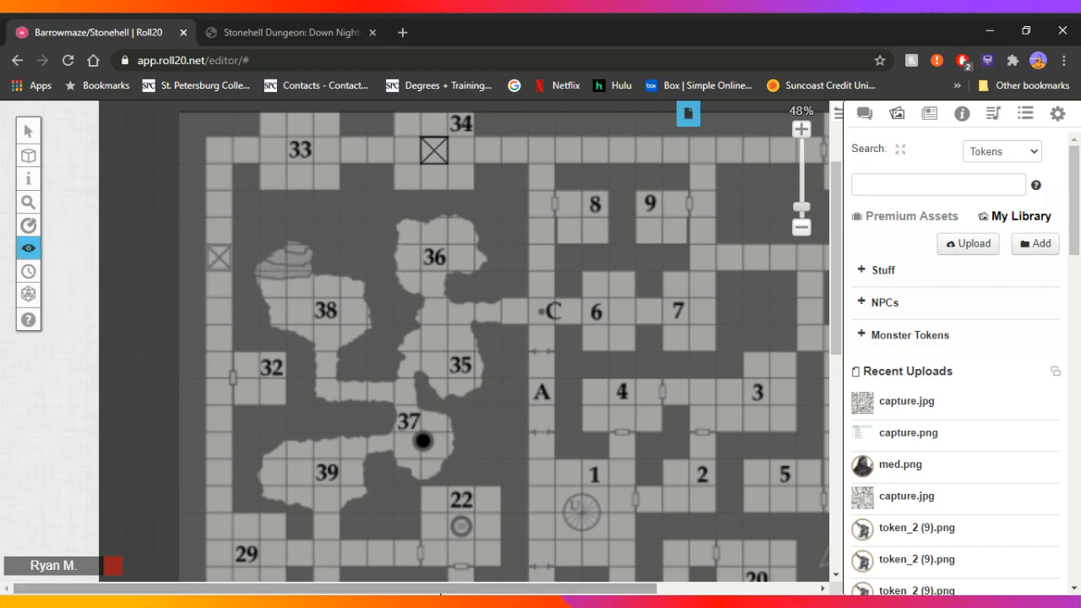
{"action": "scroll", "coordinate": [473, 507], "scroll_direction": "right", "scroll_amount": 3}
{"action": "scroll", "coordinate": [489, 495], "scroll_direction": "down", "scroll_amount": 1}
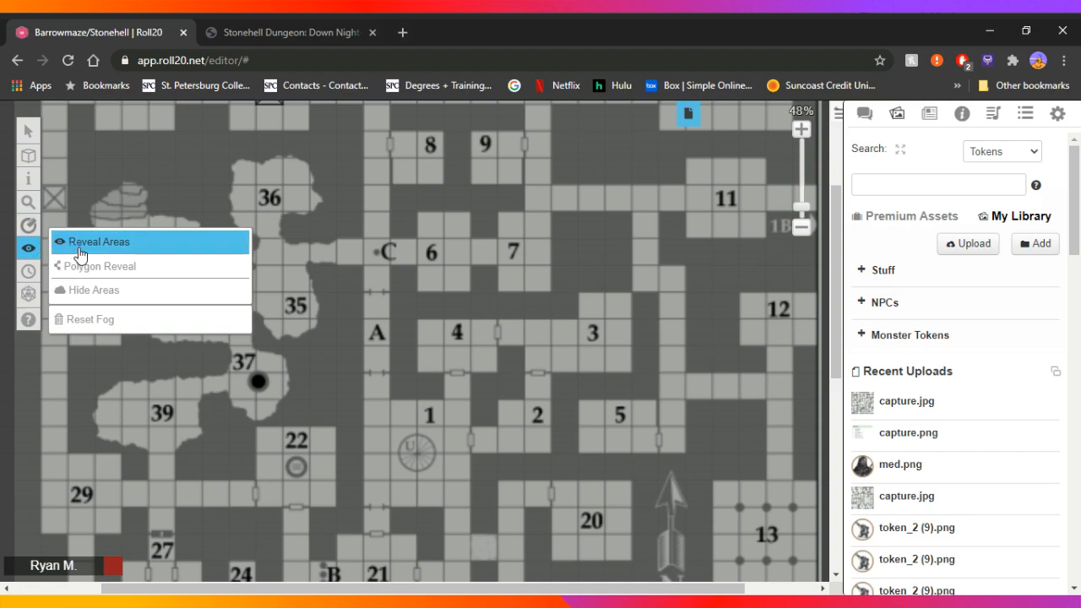
{"action": "left_click", "coordinate": [52, 245]}
{"action": "left_click_drag", "start_coordinate": [361, 393], "coordinate": [476, 513]}
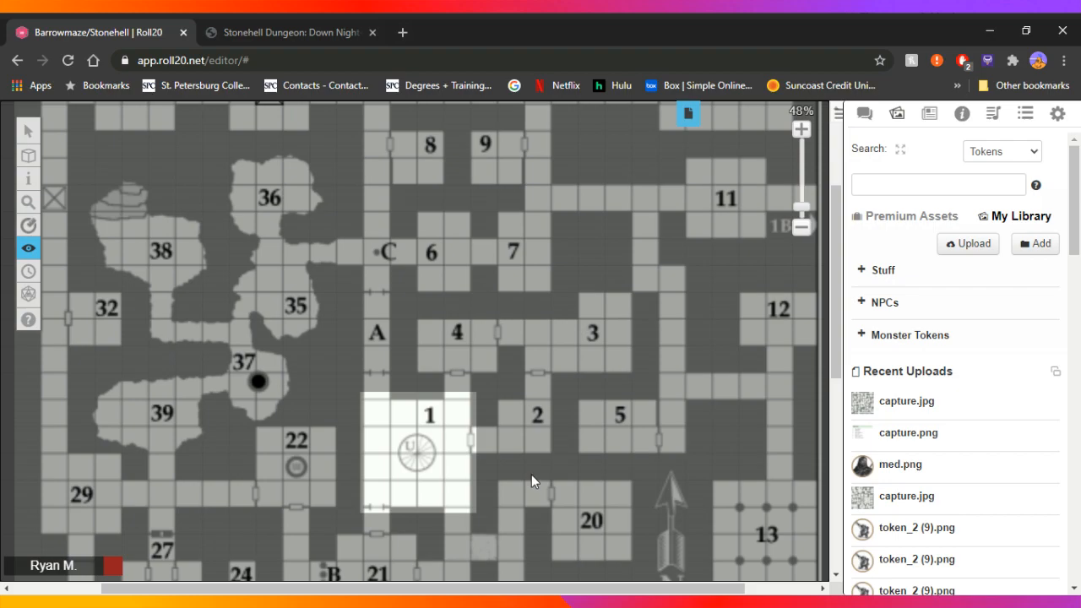
- Reveal room 2 with the passage and door on its north side, and room 28, from the fog of war
{"action": "scroll", "coordinate": [528, 471], "scroll_direction": "down", "scroll_amount": 1}
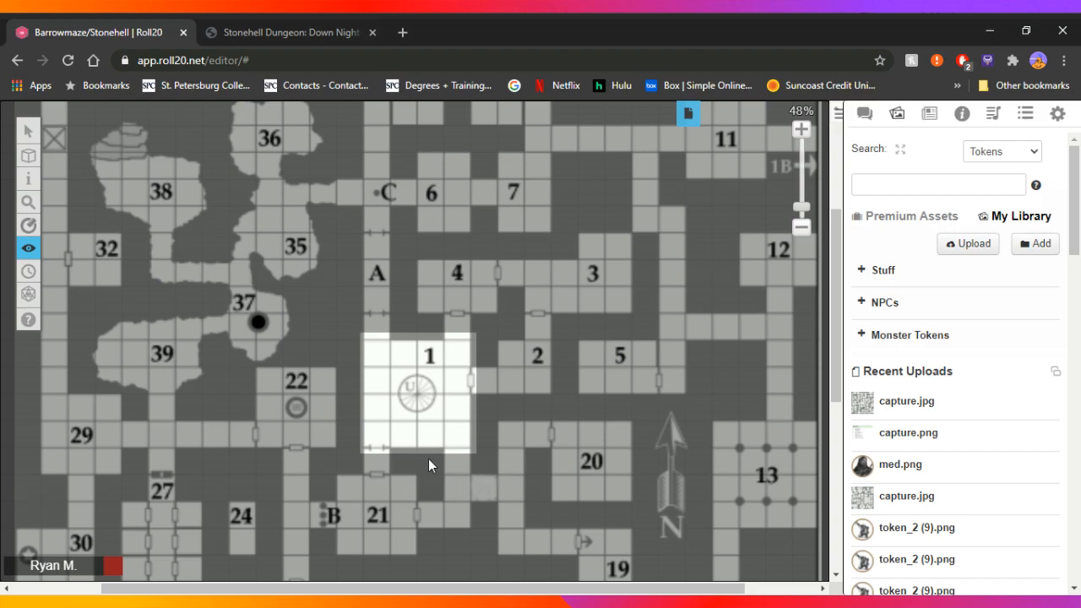
{"action": "scroll", "coordinate": [445, 443], "scroll_direction": "down", "scroll_amount": 2}
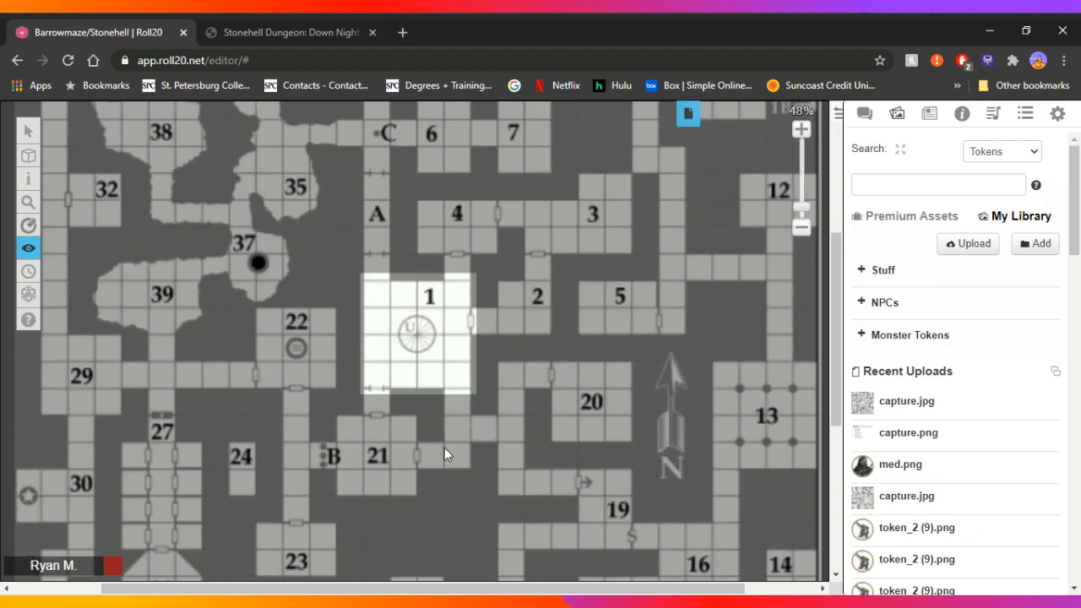
{"action": "scroll", "coordinate": [445, 455], "scroll_direction": "down", "scroll_amount": 2}
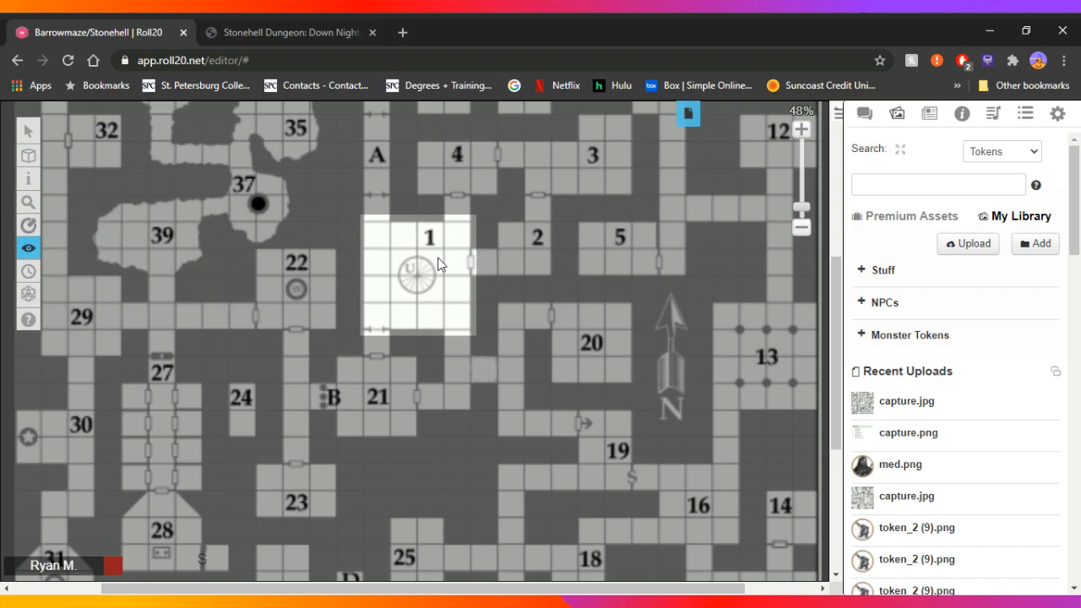
{"action": "left_click_drag", "start_coordinate": [472, 217], "coordinate": [564, 295]}
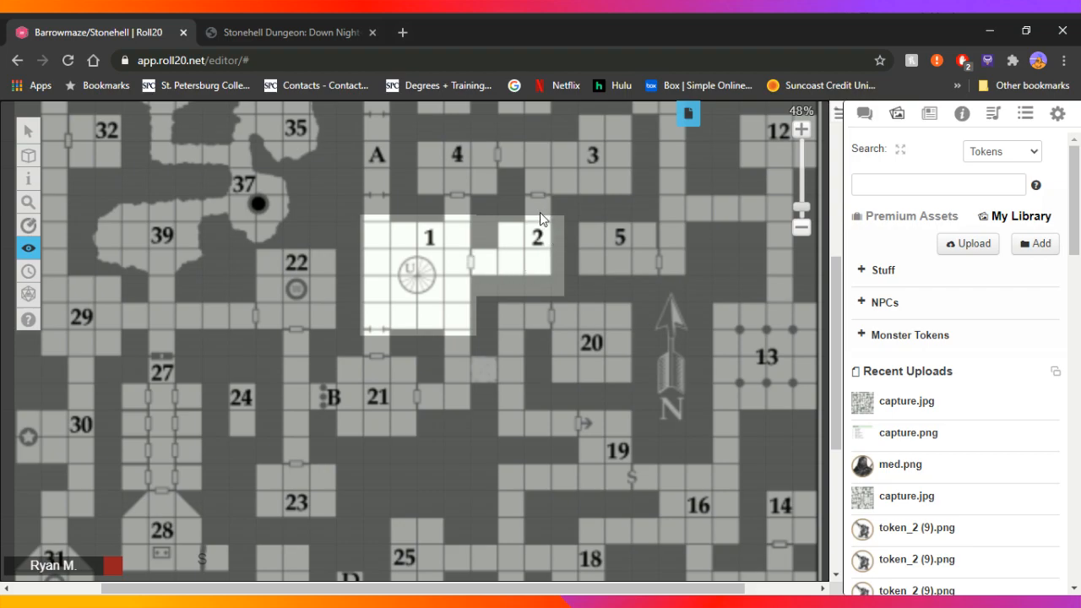
{"action": "left_click_drag", "start_coordinate": [513, 173], "coordinate": [559, 230]}
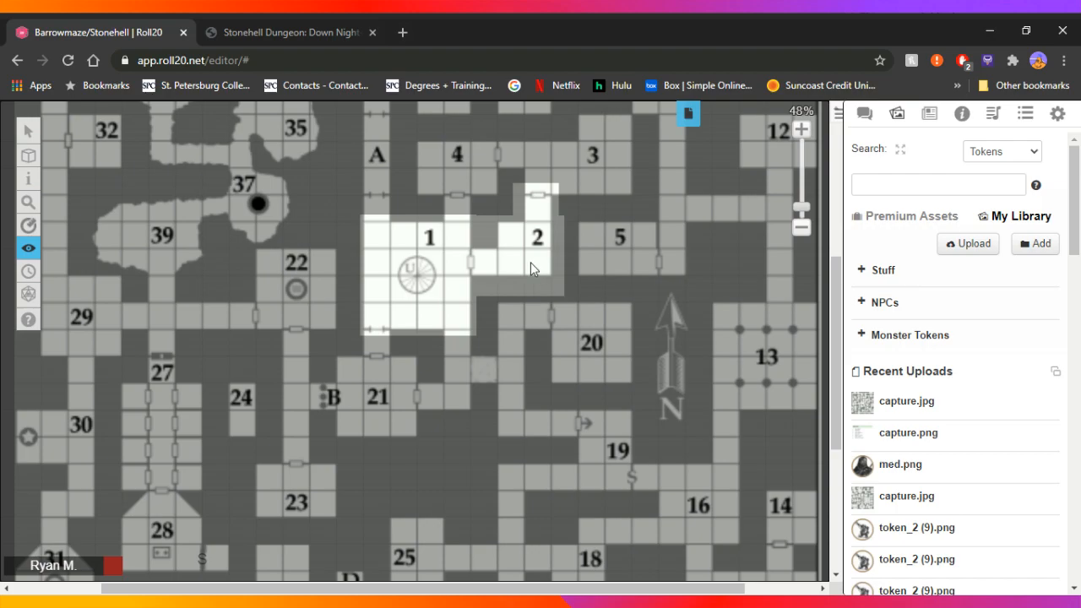
{"action": "scroll", "coordinate": [479, 299], "scroll_direction": "down", "scroll_amount": 5}
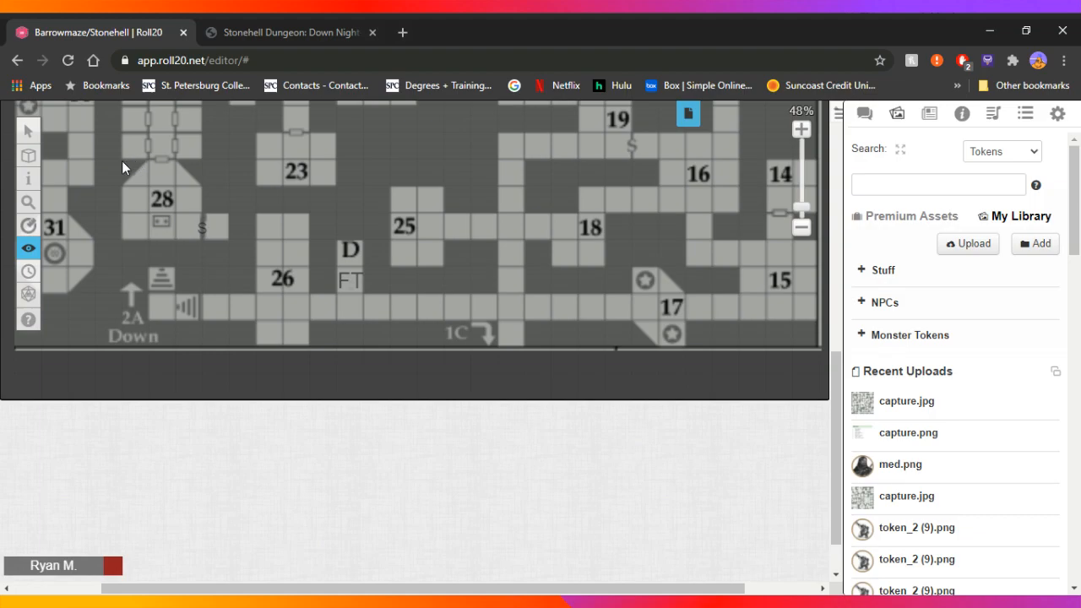
{"action": "left_click_drag", "start_coordinate": [121, 160], "coordinate": [203, 247]}
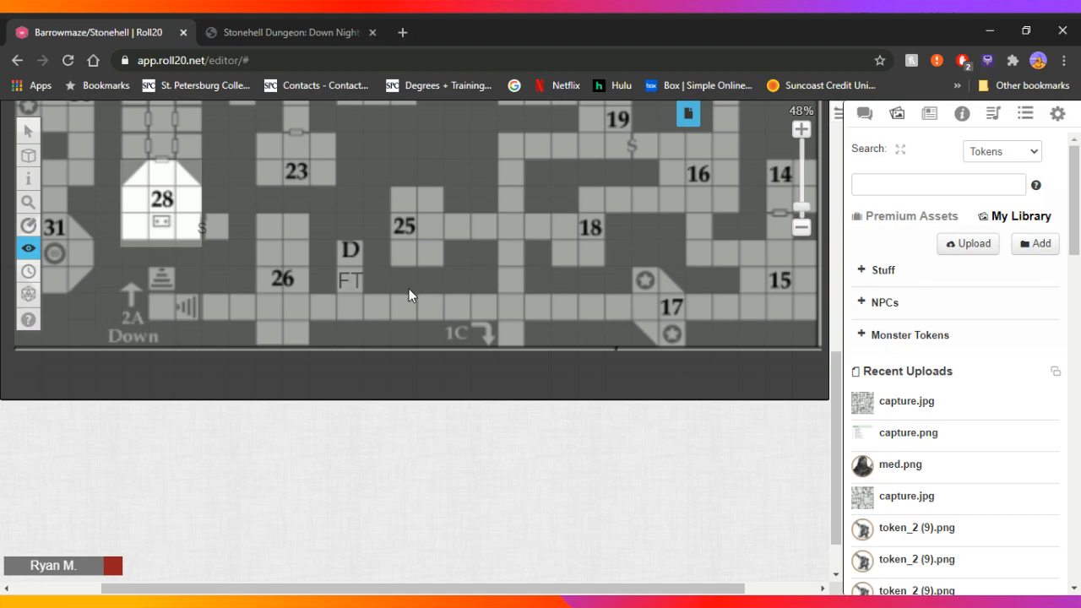
- Review the whole map to compare the revealed rooms 1, 2 and 28 with the areas still under fog
{"action": "scroll", "coordinate": [403, 298], "scroll_direction": "up", "scroll_amount": 3}
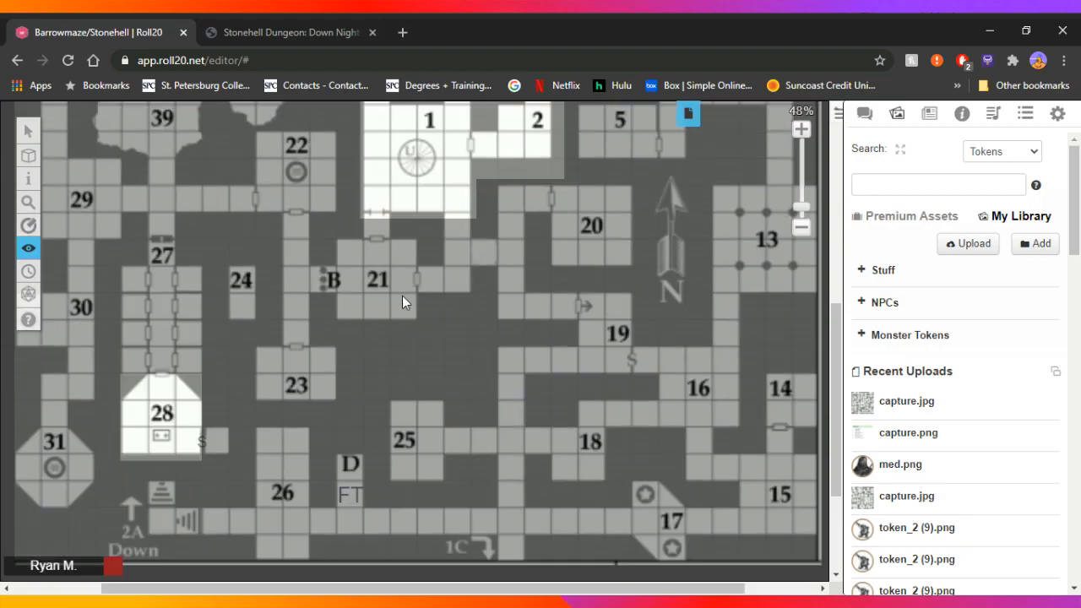
{"action": "scroll", "coordinate": [402, 296], "scroll_direction": "down", "scroll_amount": 1}
{"action": "scroll", "coordinate": [402, 296], "scroll_direction": "up", "scroll_amount": 7}
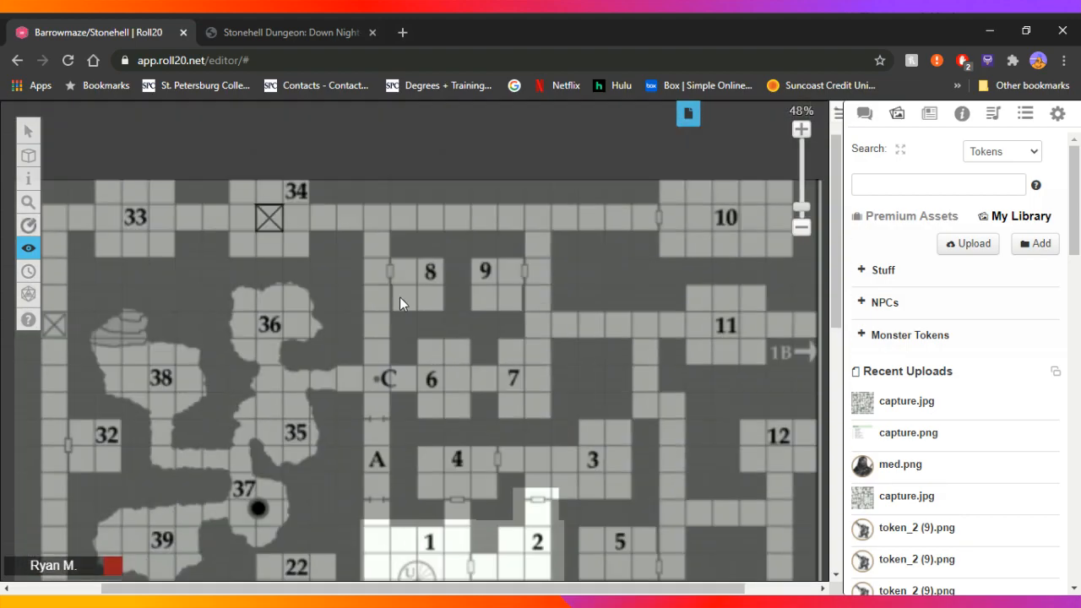
{"action": "scroll", "coordinate": [400, 304], "scroll_direction": "up", "scroll_amount": 1}
{"action": "scroll", "coordinate": [400, 304], "scroll_direction": "down", "scroll_amount": 6}
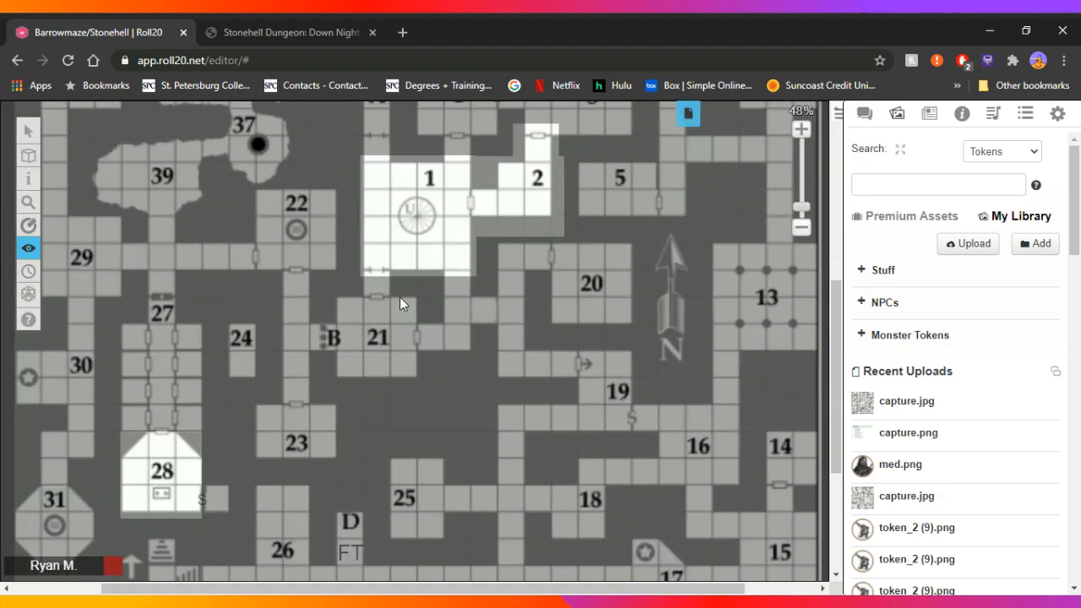
{"action": "scroll", "coordinate": [399, 297], "scroll_direction": "up", "scroll_amount": 7}
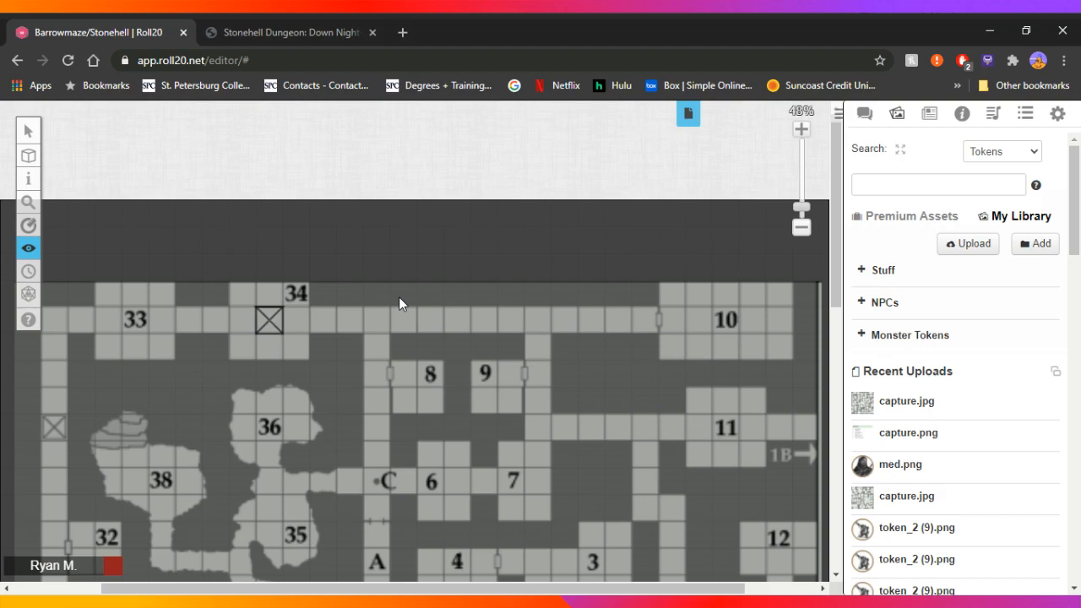
{"action": "scroll", "coordinate": [372, 302], "scroll_direction": "down", "scroll_amount": 5}
{"action": "scroll", "coordinate": [366, 304], "scroll_direction": "down", "scroll_amount": 3}
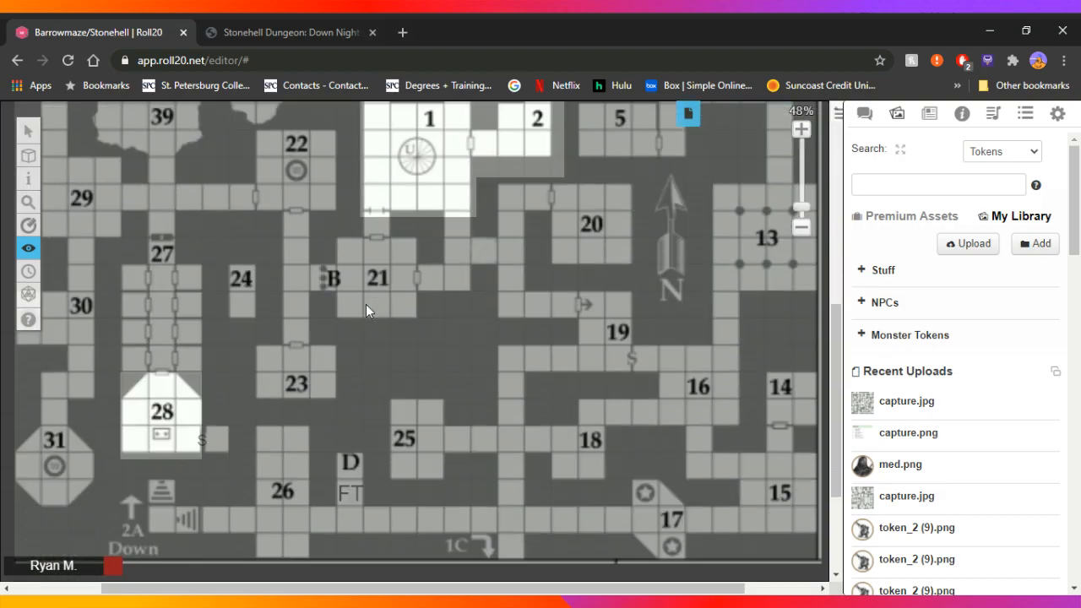
{"action": "scroll", "coordinate": [366, 305], "scroll_direction": "up", "scroll_amount": 8}
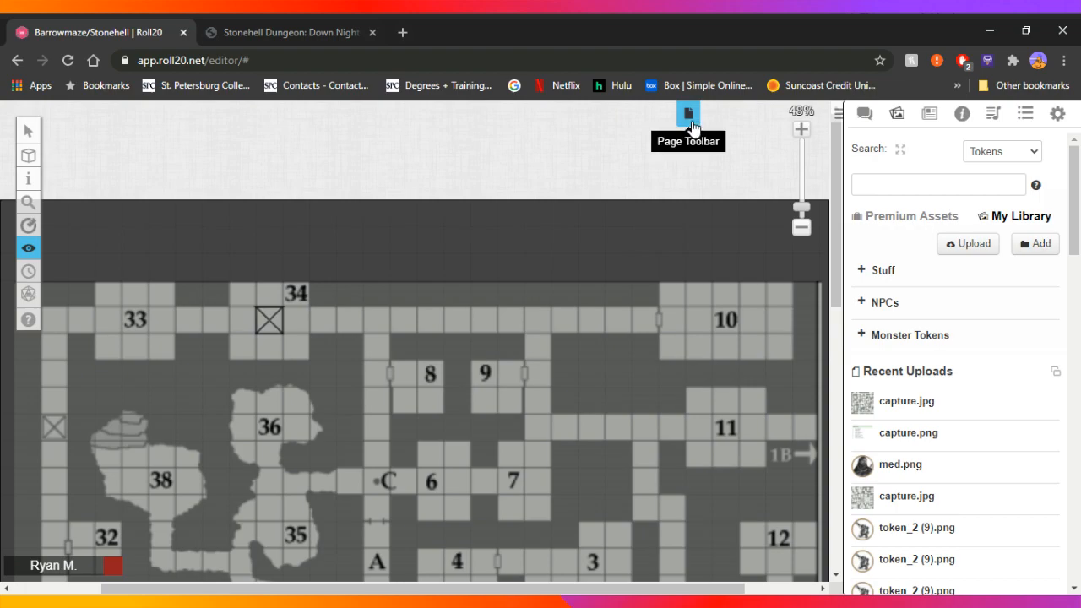
- Browse the campaign's pages past the Stonehell level maps and open the Mound #30 page
{"action": "left_click", "coordinate": [688, 115]}
{"action": "scroll", "coordinate": [487, 223], "scroll_direction": "down", "scroll_amount": 3}
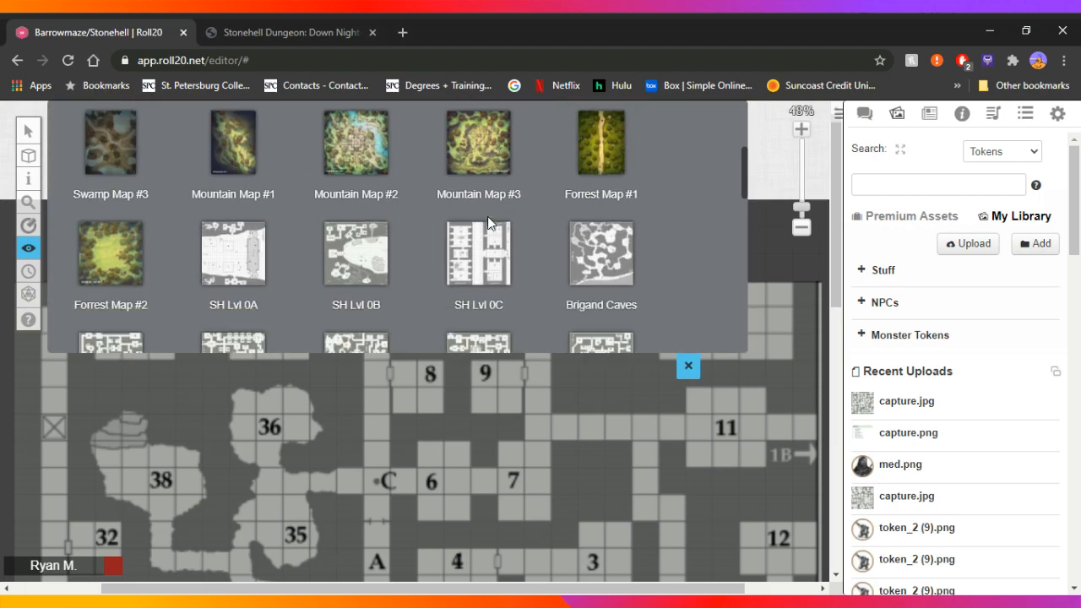
{"action": "scroll", "coordinate": [487, 223], "scroll_direction": "down", "scroll_amount": 1}
{"action": "mouse_move", "coordinate": [242, 189]}
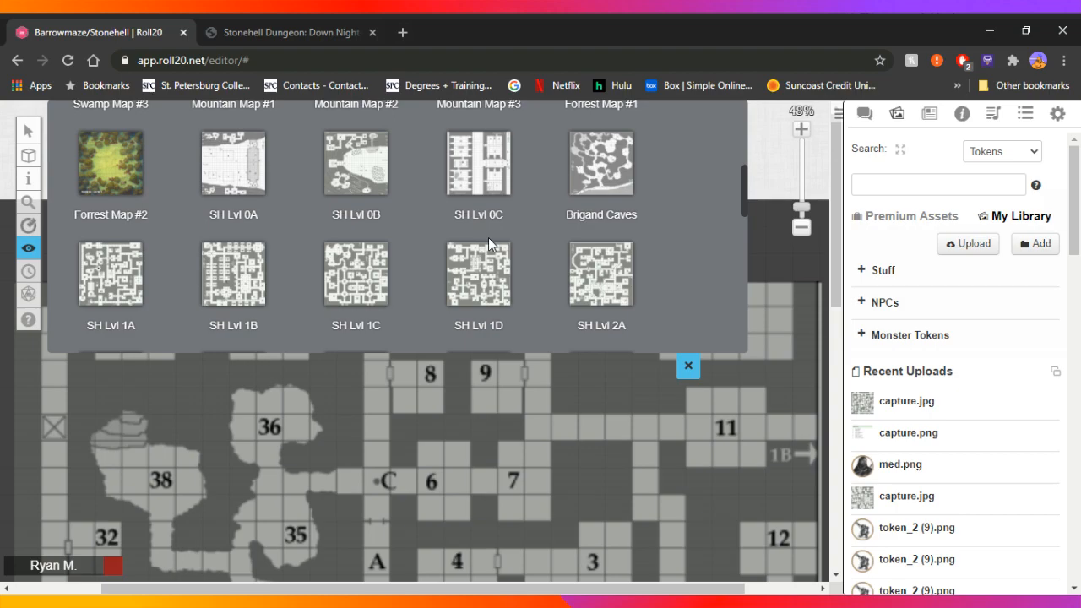
{"action": "mouse_move", "coordinate": [377, 257]}
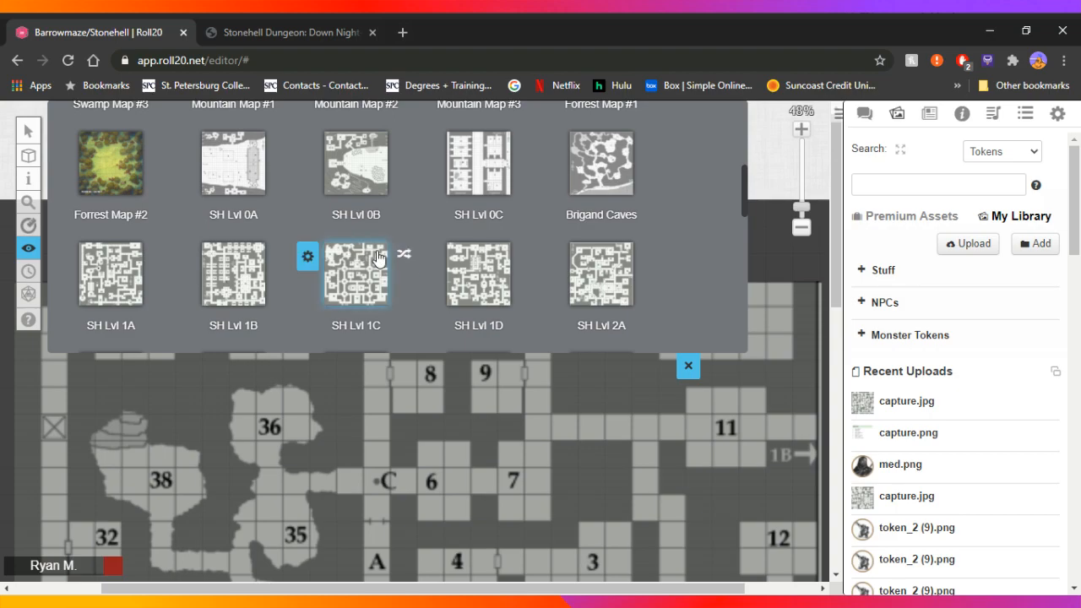
{"action": "scroll", "coordinate": [606, 222], "scroll_direction": "down", "scroll_amount": 5}
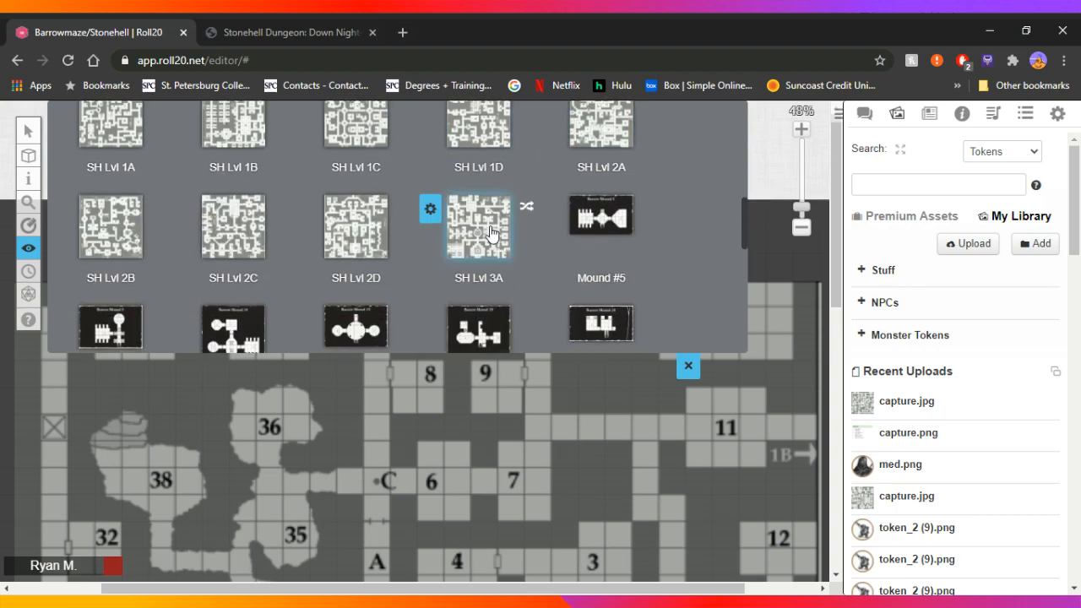
{"action": "scroll", "coordinate": [487, 228], "scroll_direction": "up", "scroll_amount": 2}
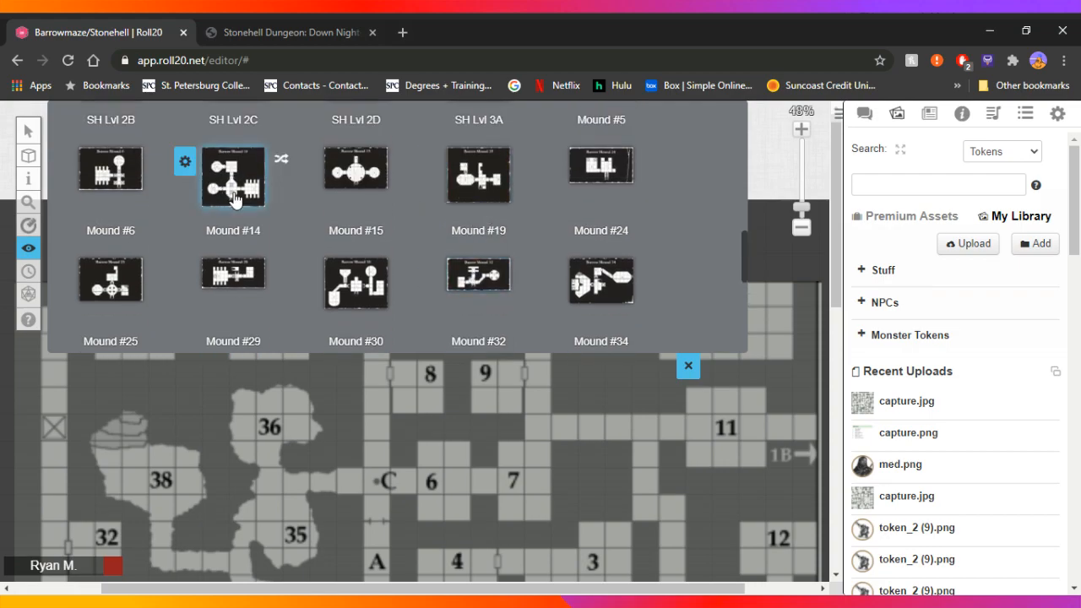
{"action": "mouse_move", "coordinate": [360, 279]}
{"action": "scroll", "coordinate": [361, 282], "scroll_direction": "down", "scroll_amount": 1}
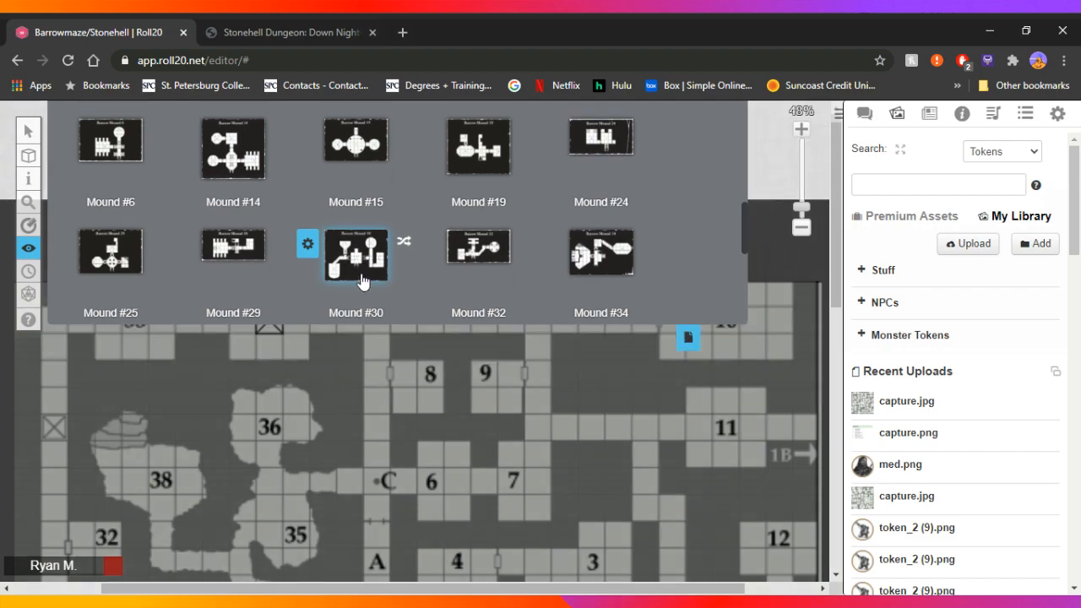
{"action": "left_click", "coordinate": [361, 279]}
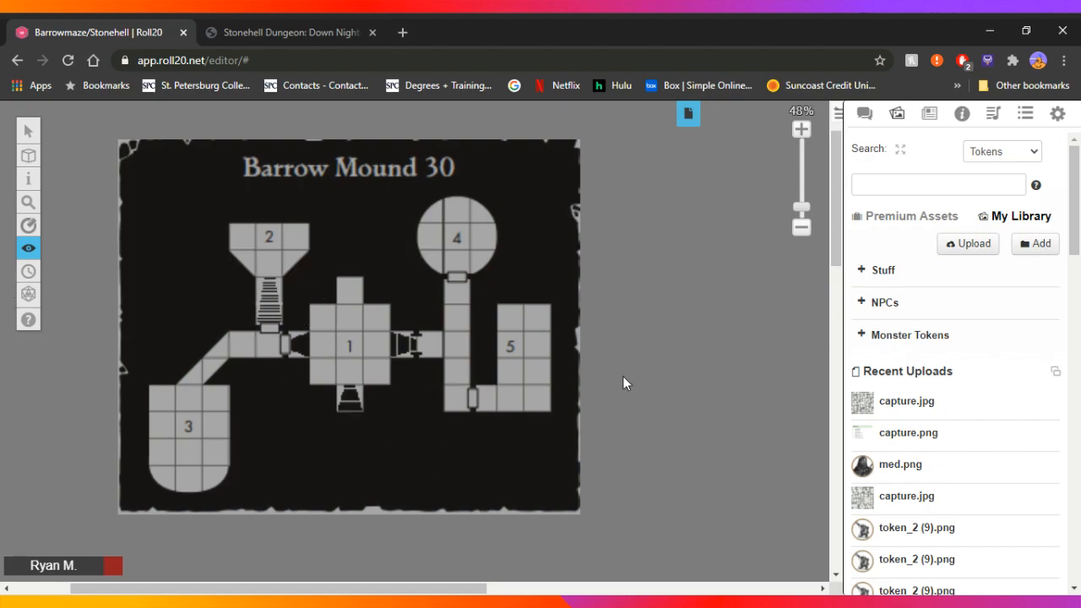
- Browse the page list to the Barrowmaze quadrant maps and open the Barrowmaze SW page
{"action": "left_click", "coordinate": [687, 124]}
{"action": "scroll", "coordinate": [524, 242], "scroll_direction": "down", "scroll_amount": 3}
{"action": "scroll", "coordinate": [523, 243], "scroll_direction": "down", "scroll_amount": 5}
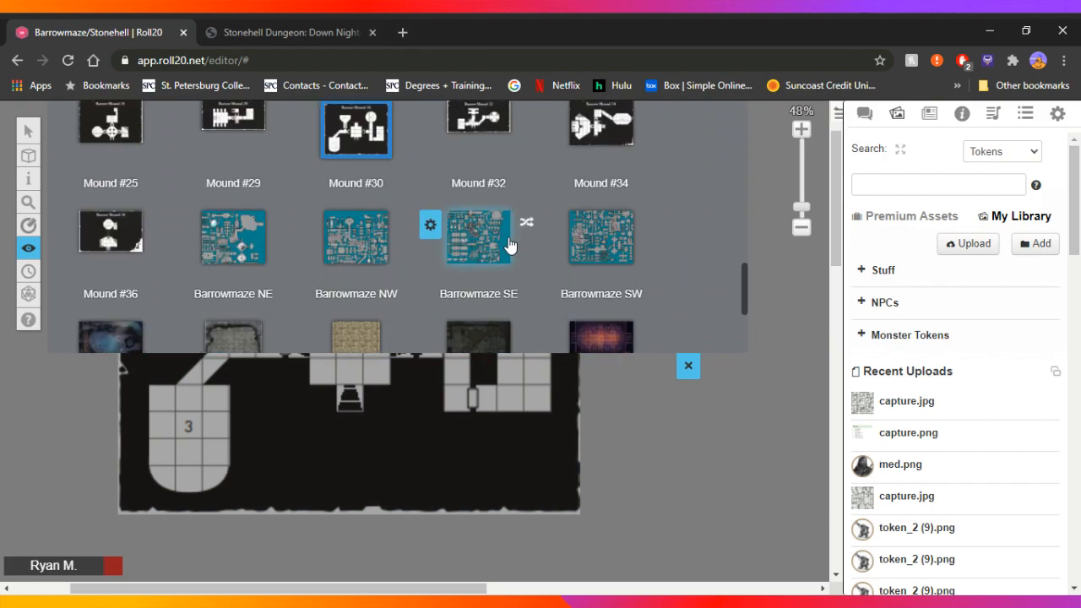
{"action": "mouse_move", "coordinate": [321, 234]}
{"action": "scroll", "coordinate": [294, 227], "scroll_direction": "up", "scroll_amount": 1}
{"action": "mouse_move", "coordinate": [466, 309]}
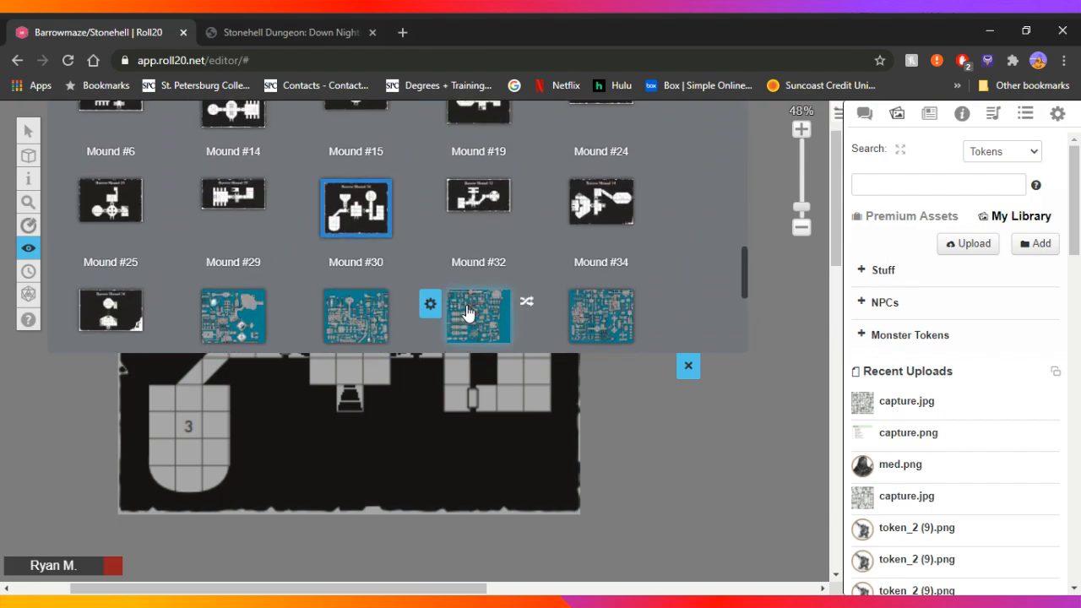
{"action": "scroll", "coordinate": [473, 304], "scroll_direction": "down", "scroll_amount": 1}
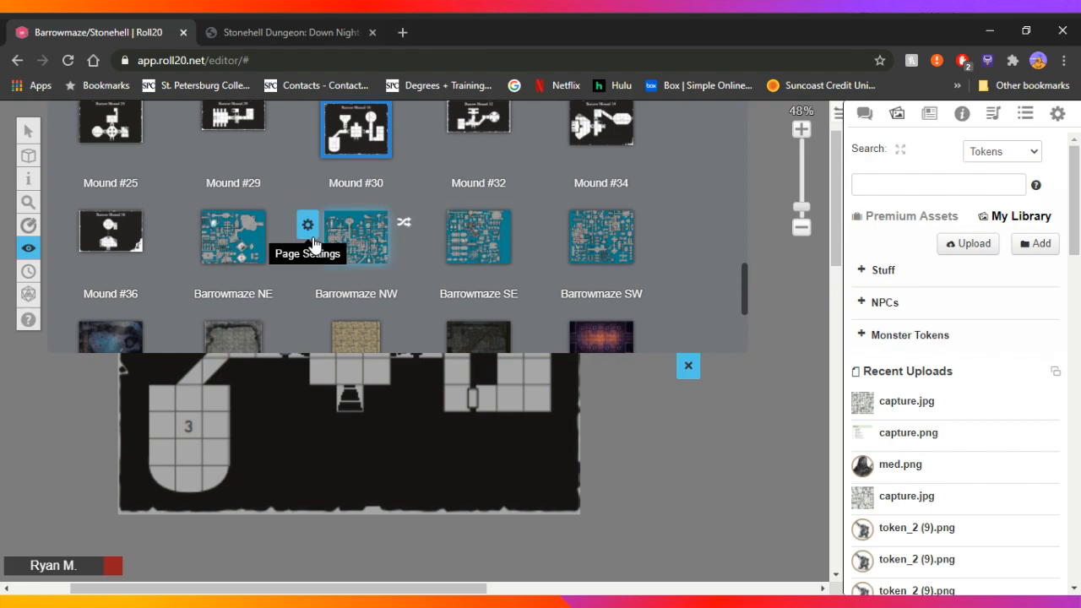
{"action": "mouse_move", "coordinate": [250, 245]}
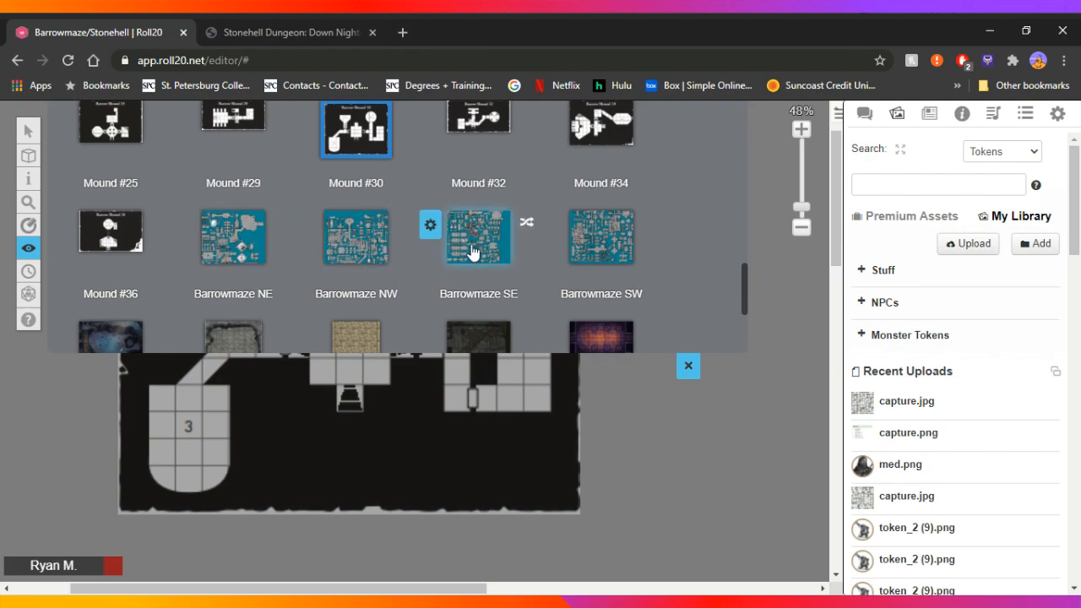
{"action": "mouse_move", "coordinate": [631, 260]}
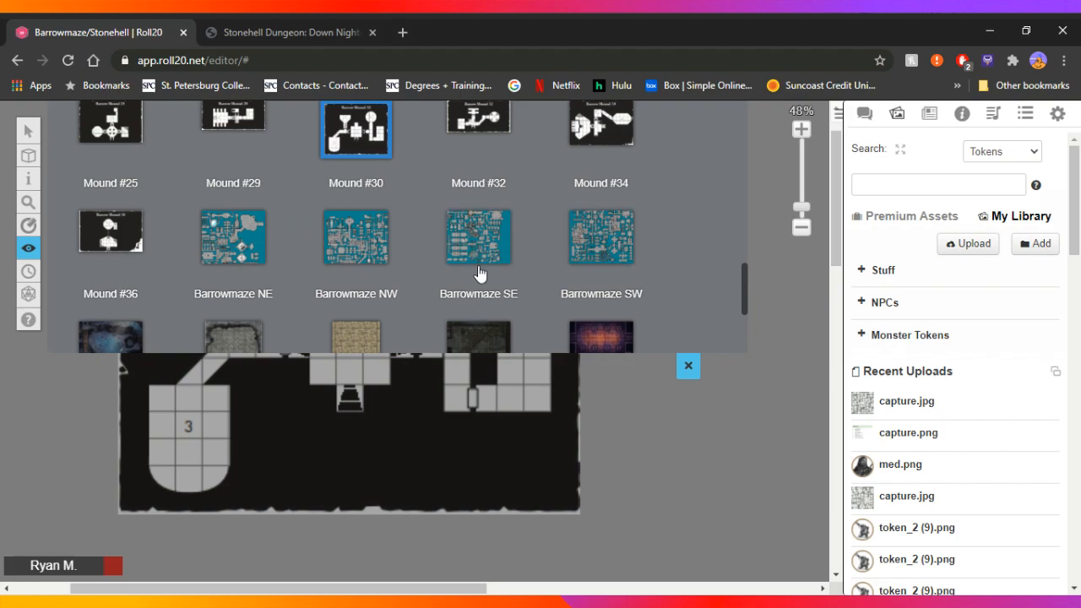
{"action": "left_click", "coordinate": [597, 250]}
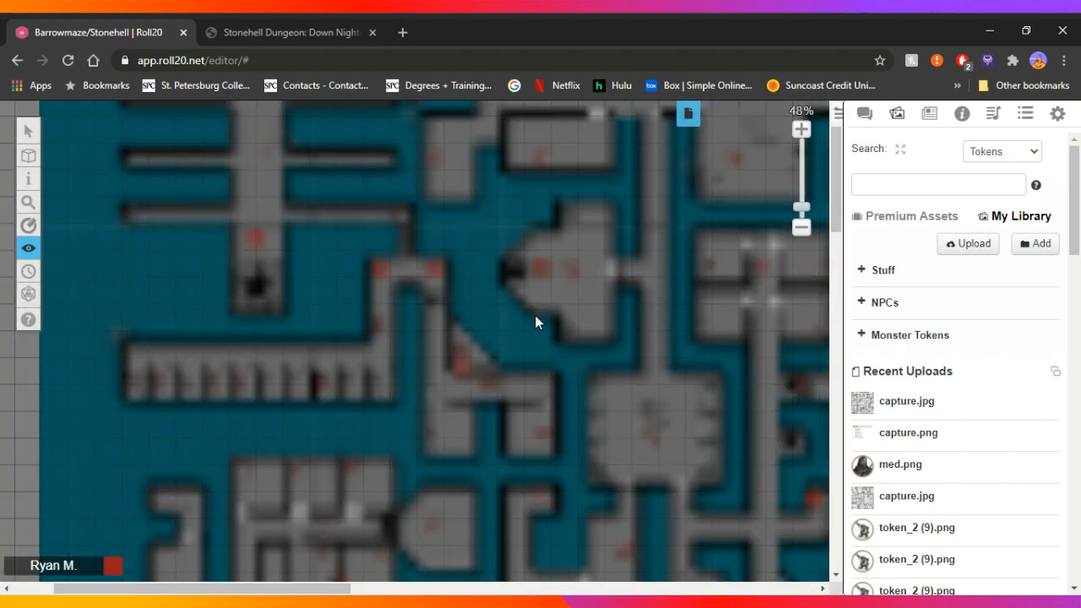
- Examine the Barrowmaze SW map from north to south, checking its room numbers and red door and trap markings
{"action": "scroll", "coordinate": [512, 328], "scroll_direction": "down", "scroll_amount": 3}
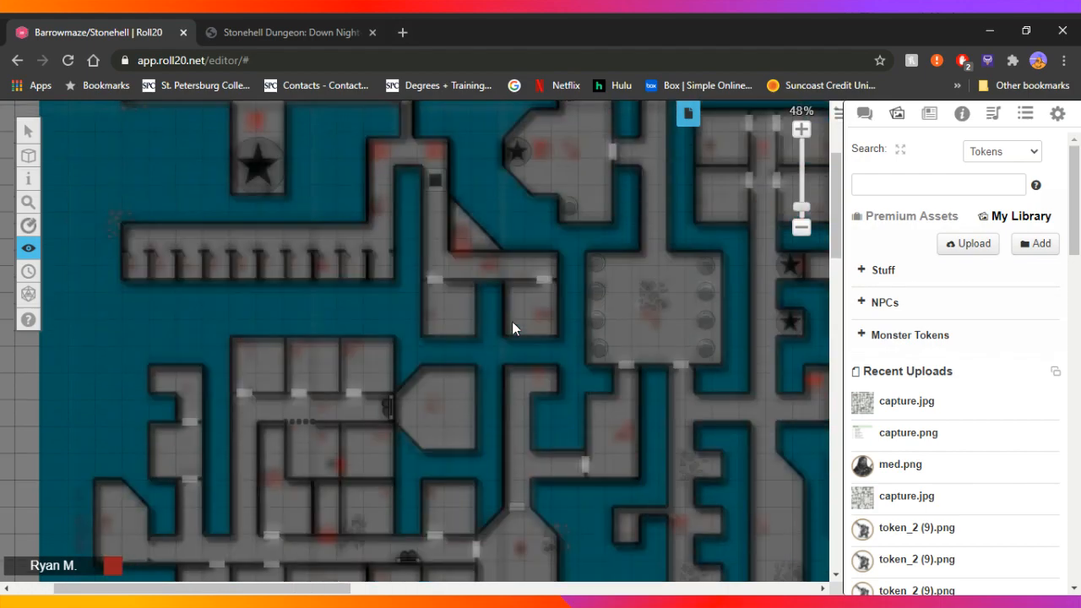
{"action": "scroll", "coordinate": [512, 328], "scroll_direction": "up", "scroll_amount": 2}
{"action": "scroll", "coordinate": [512, 329], "scroll_direction": "up", "scroll_amount": 4}
{"action": "scroll", "coordinate": [512, 329], "scroll_direction": "down", "scroll_amount": 4}
{"action": "scroll", "coordinate": [513, 322], "scroll_direction": "down", "scroll_amount": 2}
{"action": "scroll", "coordinate": [512, 328], "scroll_direction": "down", "scroll_amount": 4}
{"action": "scroll", "coordinate": [512, 329], "scroll_direction": "down", "scroll_amount": 2}
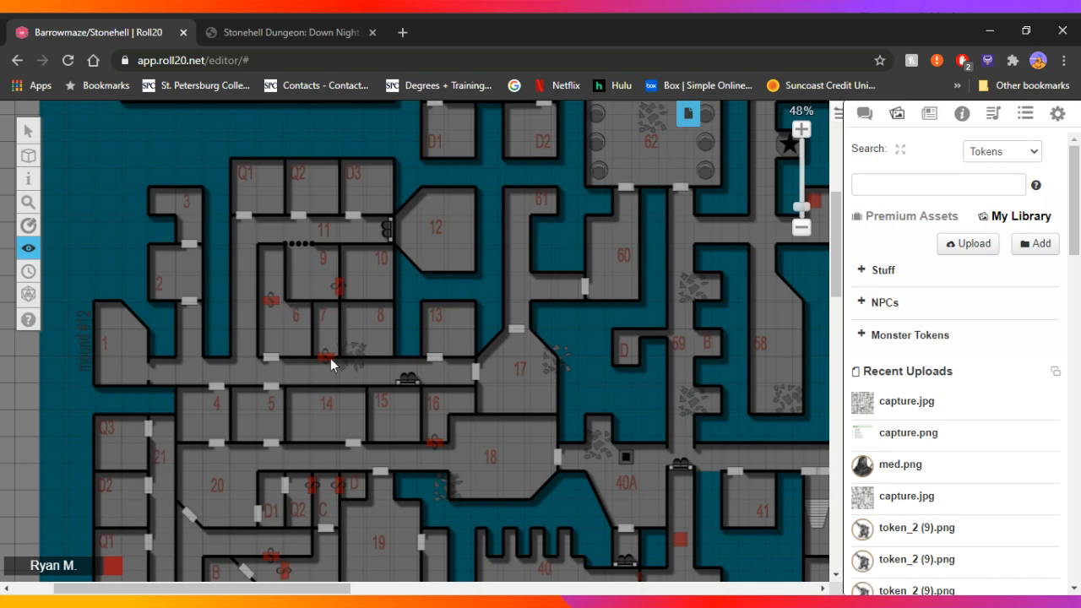
{"action": "scroll", "coordinate": [330, 362], "scroll_direction": "down", "scroll_amount": 5}
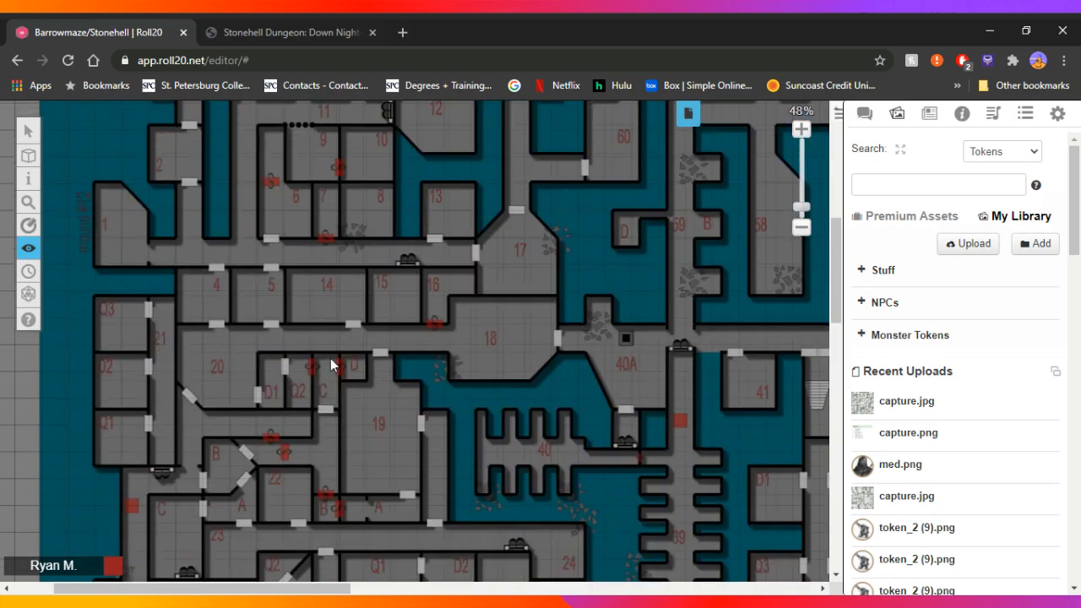
{"action": "scroll", "coordinate": [330, 362], "scroll_direction": "down", "scroll_amount": 10}
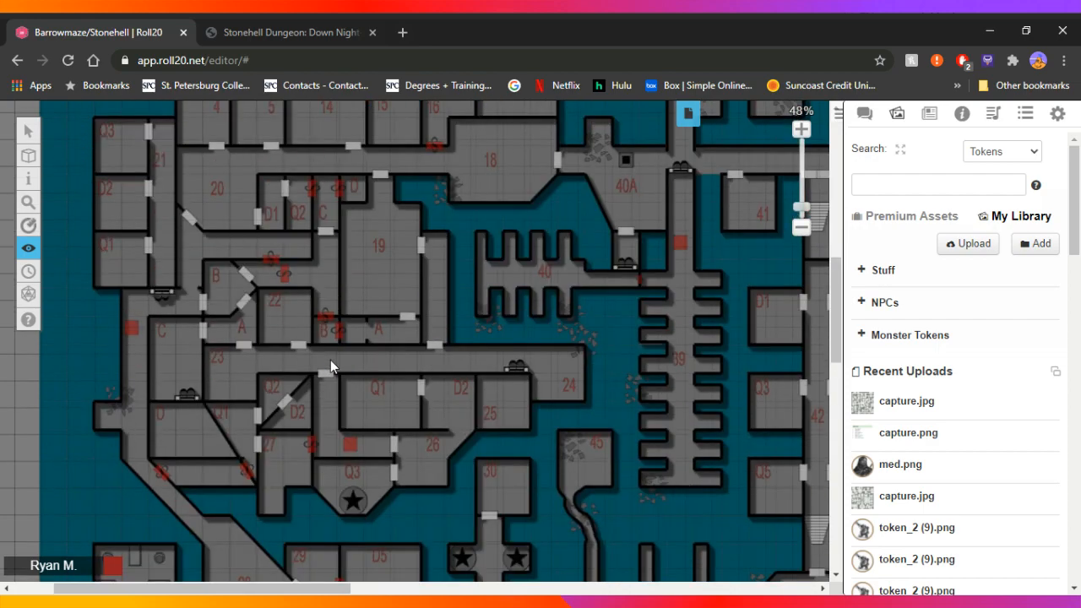
{"action": "scroll", "coordinate": [330, 361], "scroll_direction": "down", "scroll_amount": 3}
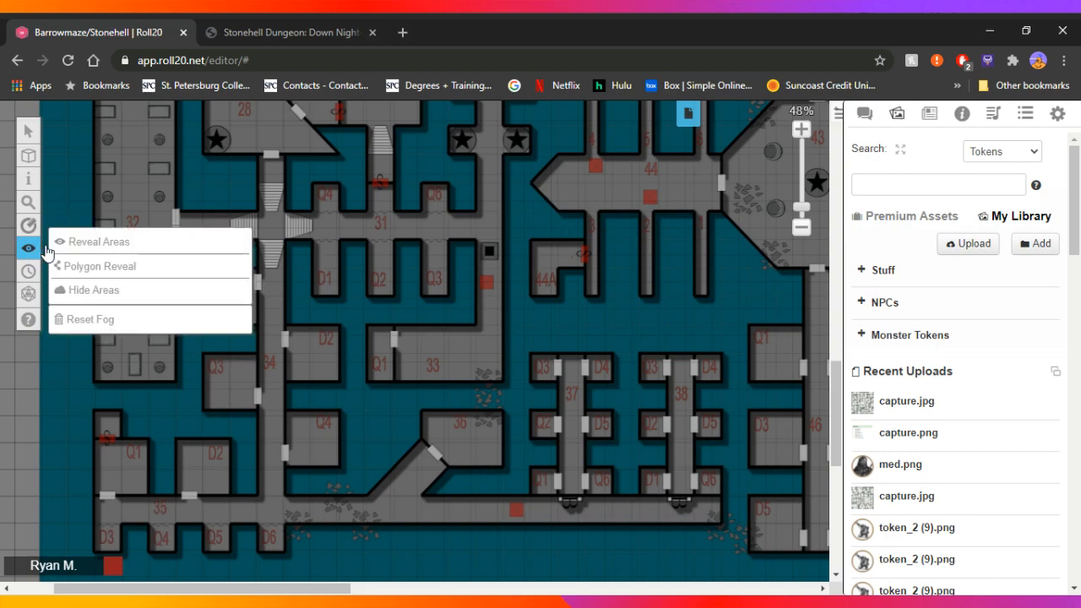
- Rename the Untitled page at the end of the page list to MAPm
{"action": "left_click", "coordinate": [688, 114]}
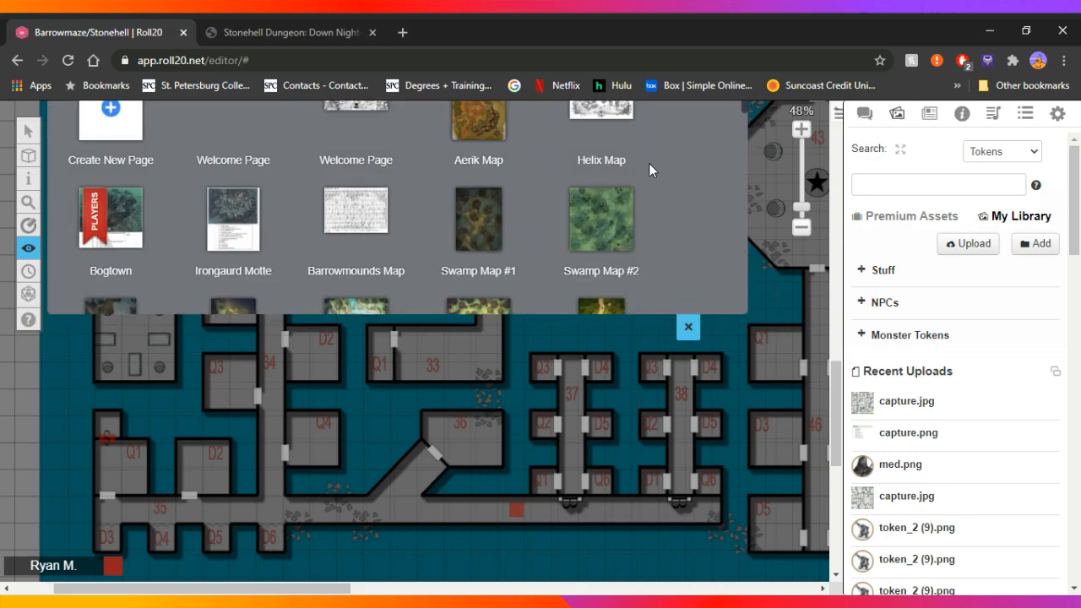
{"action": "scroll", "coordinate": [562, 232], "scroll_direction": "down", "scroll_amount": 15}
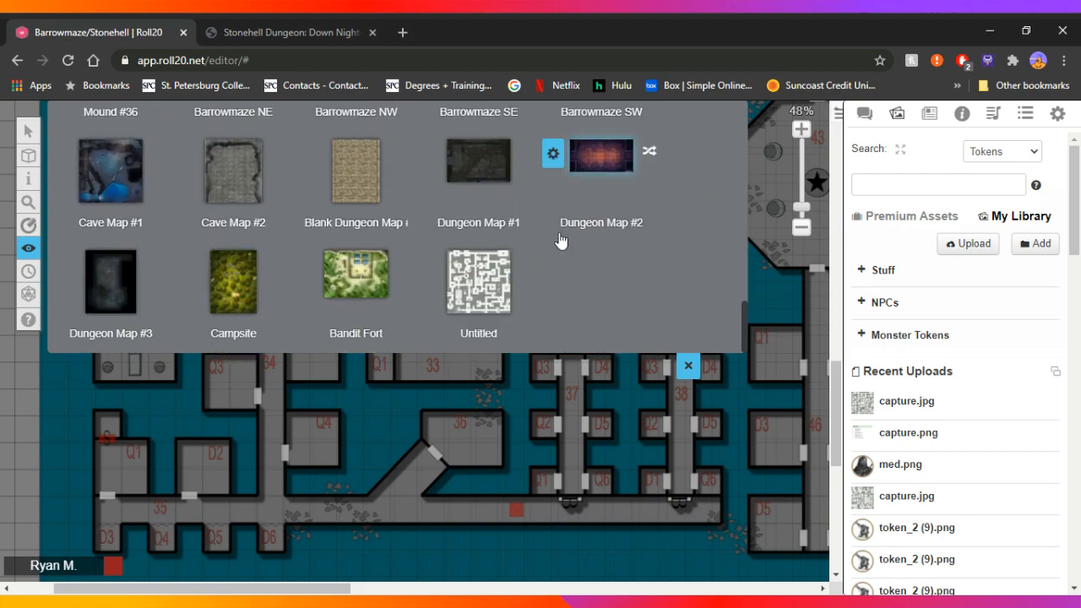
{"action": "scroll", "coordinate": [557, 241], "scroll_direction": "up", "scroll_amount": 1}
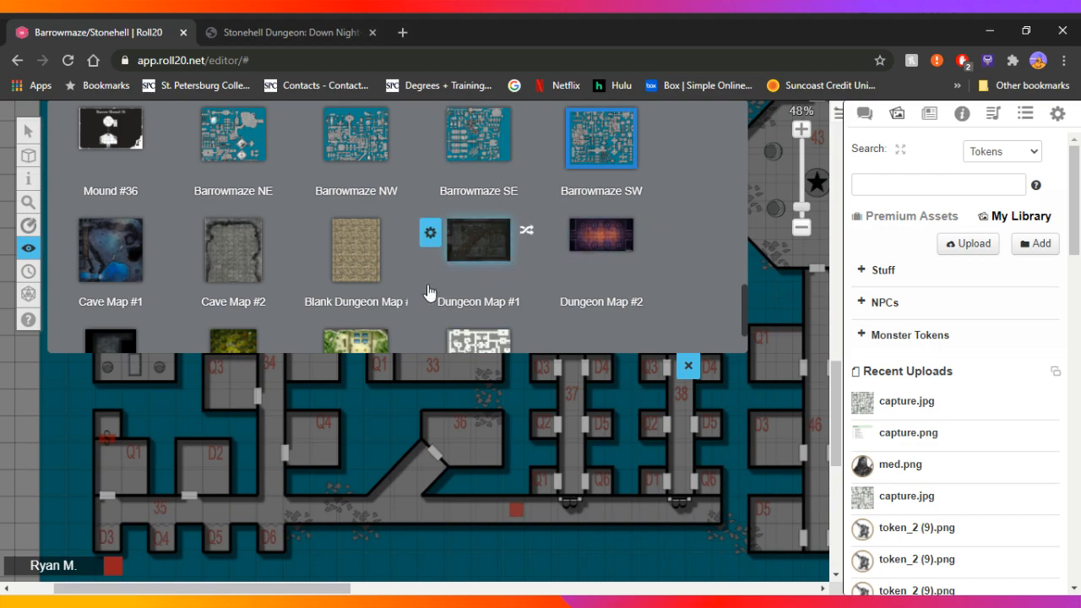
{"action": "scroll", "coordinate": [406, 275], "scroll_direction": "down", "scroll_amount": 1}
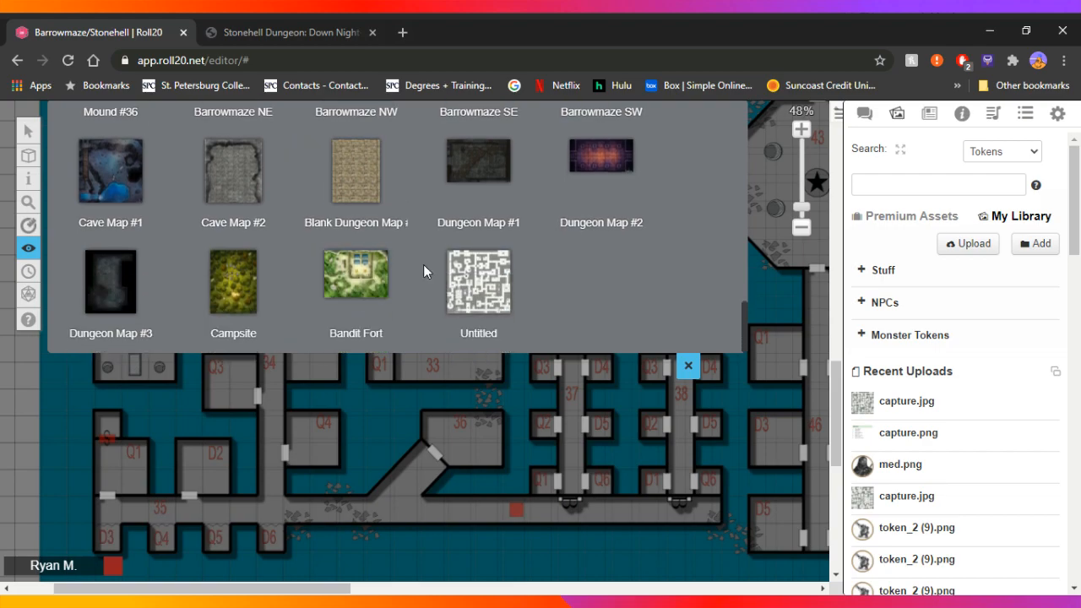
{"action": "left_click", "coordinate": [478, 334]}
{"action": "key", "text": "BackSpace"}
{"action": "key", "text": "BackSpace"}
{"action": "key", "text": "BackSpace"}
{"action": "key", "text": "BackSpace"}
{"action": "key", "text": "BackSpace"}
{"action": "key", "text": "BackSpace"}
{"action": "key", "text": "BackSpace"}
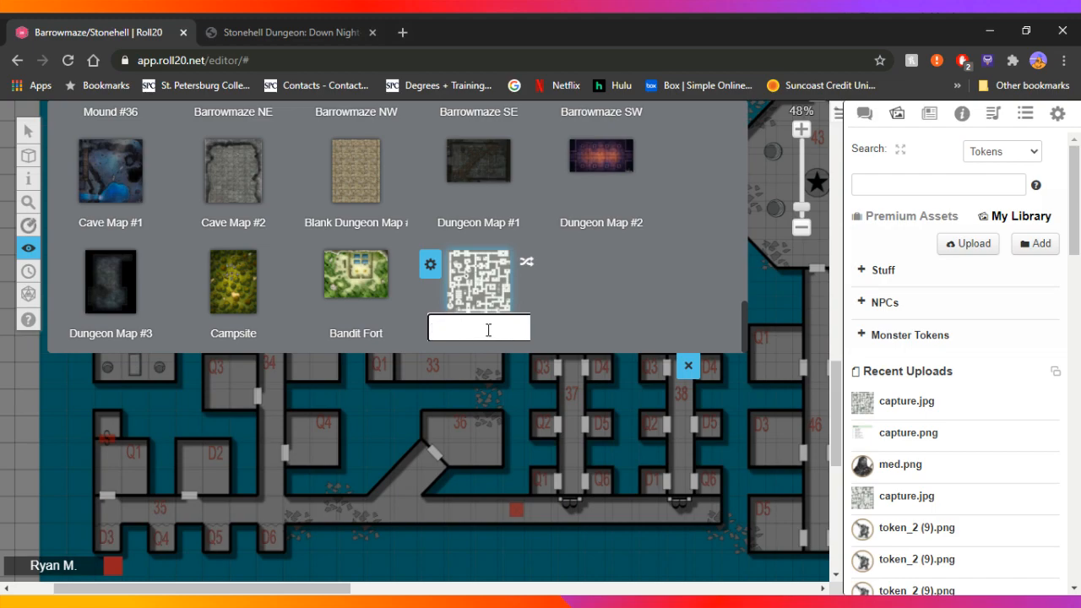
{"action": "type", "text": "MAPm"}
{"action": "key", "text": "Return"}
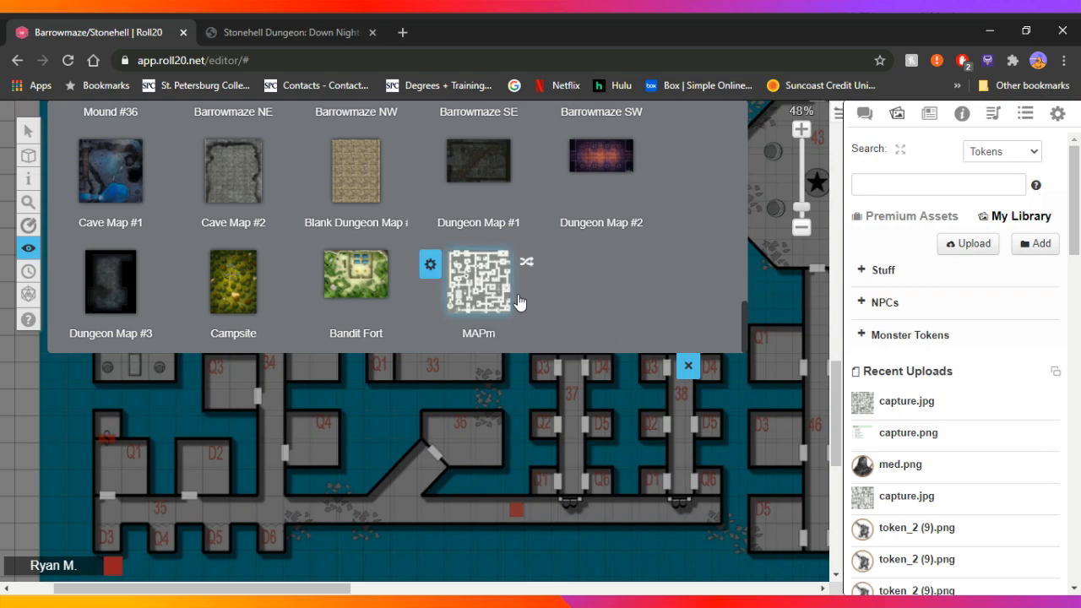
- Look through the page list, reviewing the cave, dungeon, campsite, fort and outdoor maps prepared for the campaign
{"action": "scroll", "coordinate": [380, 296], "scroll_direction": "up", "scroll_amount": 1}
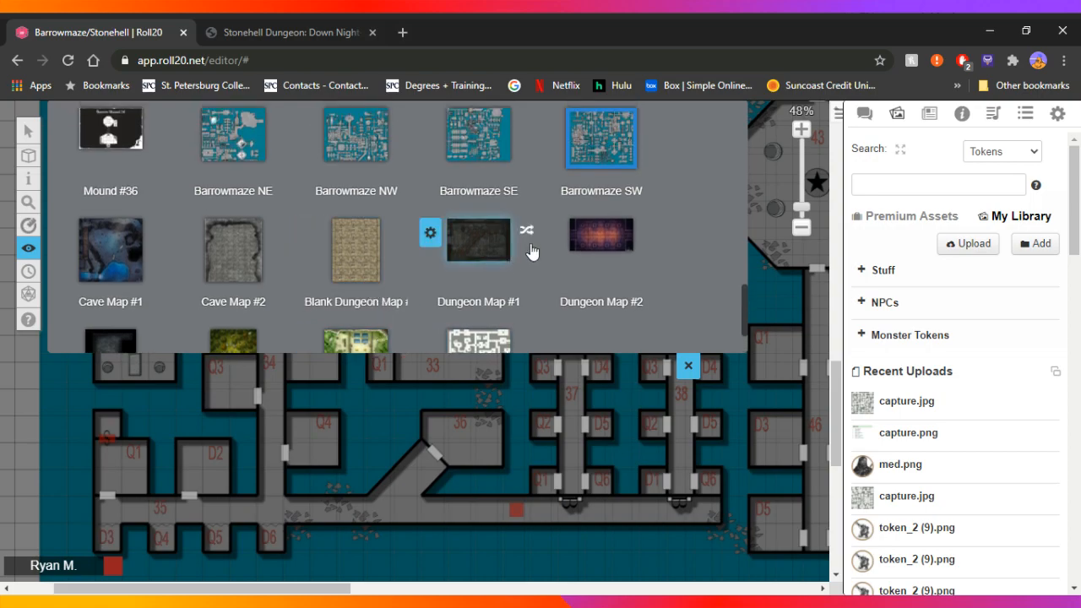
{"action": "scroll", "coordinate": [429, 283], "scroll_direction": "down", "scroll_amount": 1}
{"action": "mouse_move", "coordinate": [386, 284]}
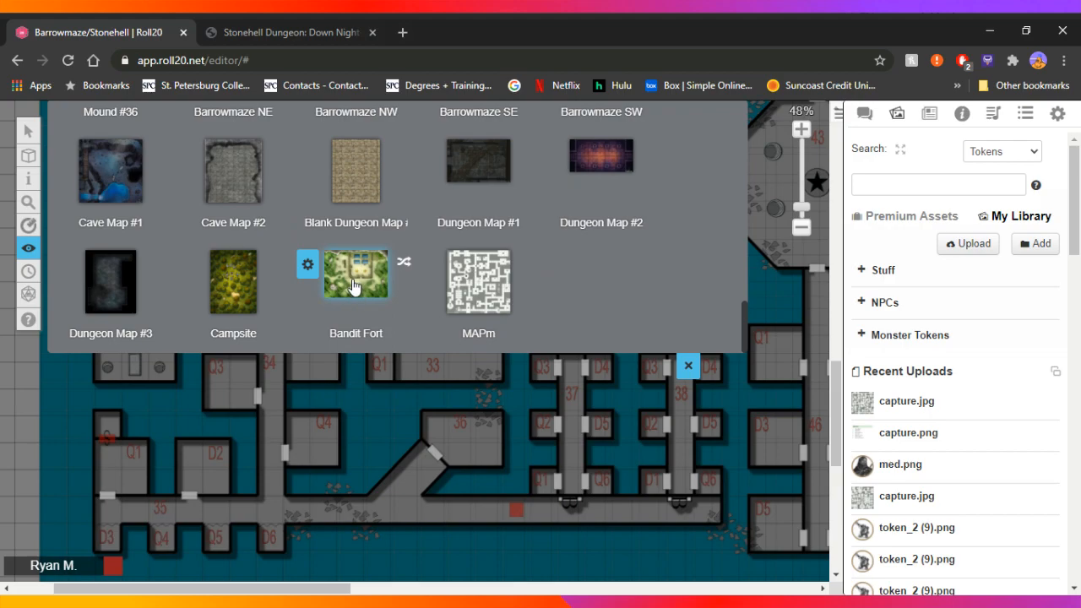
{"action": "scroll", "coordinate": [167, 312], "scroll_direction": "up", "scroll_amount": 1}
{"action": "scroll", "coordinate": [168, 312], "scroll_direction": "down", "scroll_amount": 1}
{"action": "mouse_move", "coordinate": [101, 182]}
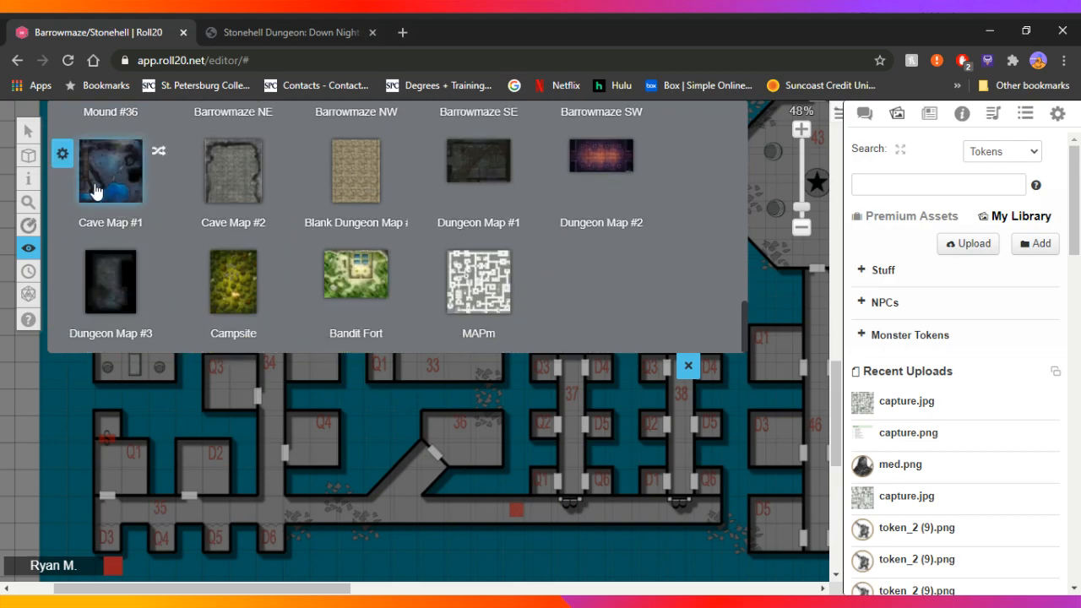
{"action": "mouse_move", "coordinate": [220, 232]}
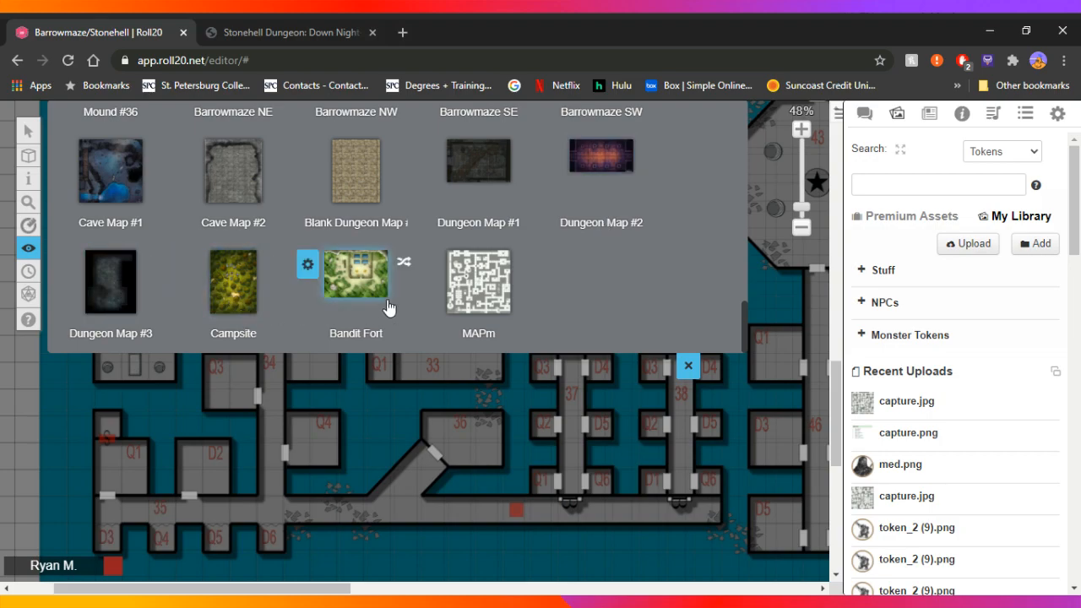
{"action": "scroll", "coordinate": [464, 338], "scroll_direction": "up", "scroll_amount": 10}
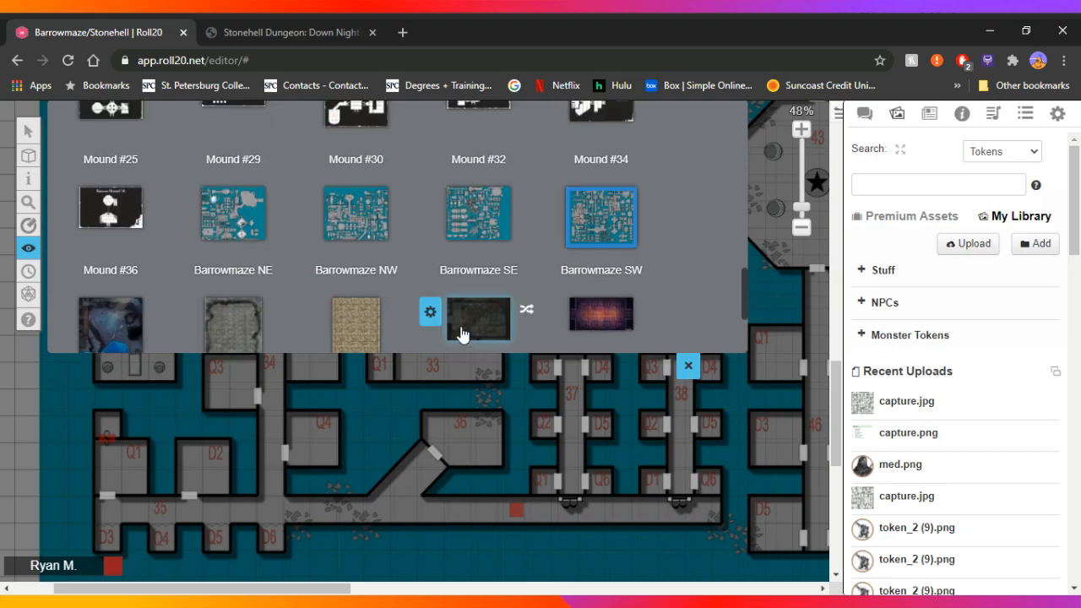
{"action": "scroll", "coordinate": [403, 314], "scroll_direction": "up", "scroll_amount": 3}
{"action": "scroll", "coordinate": [397, 308], "scroll_direction": "down", "scroll_amount": 2}
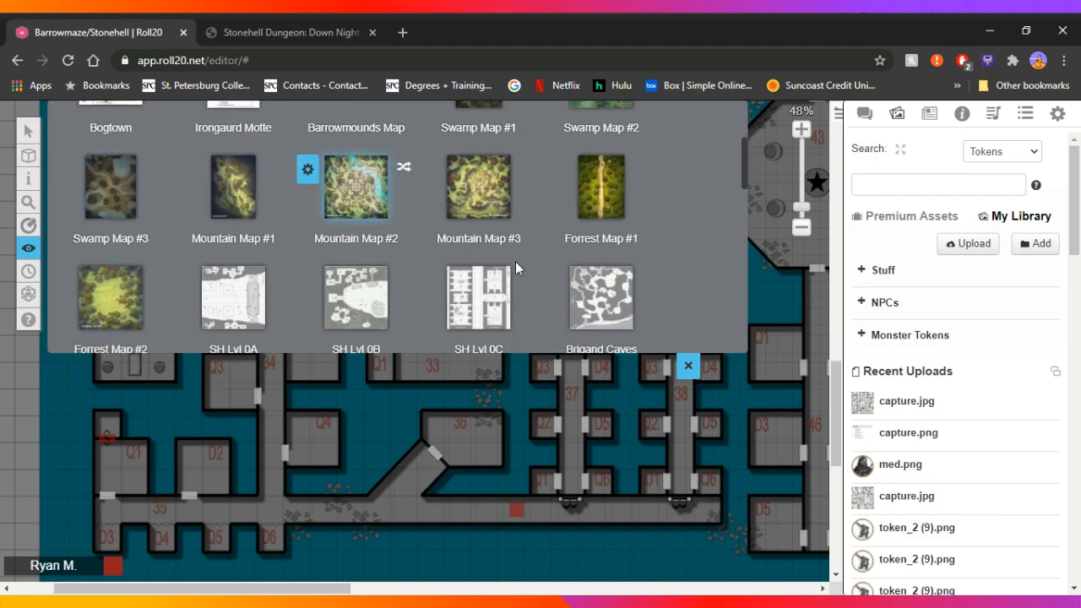
{"action": "scroll", "coordinate": [596, 202], "scroll_direction": "up", "scroll_amount": 1}
{"action": "scroll", "coordinate": [591, 226], "scroll_direction": "up", "scroll_amount": 1}
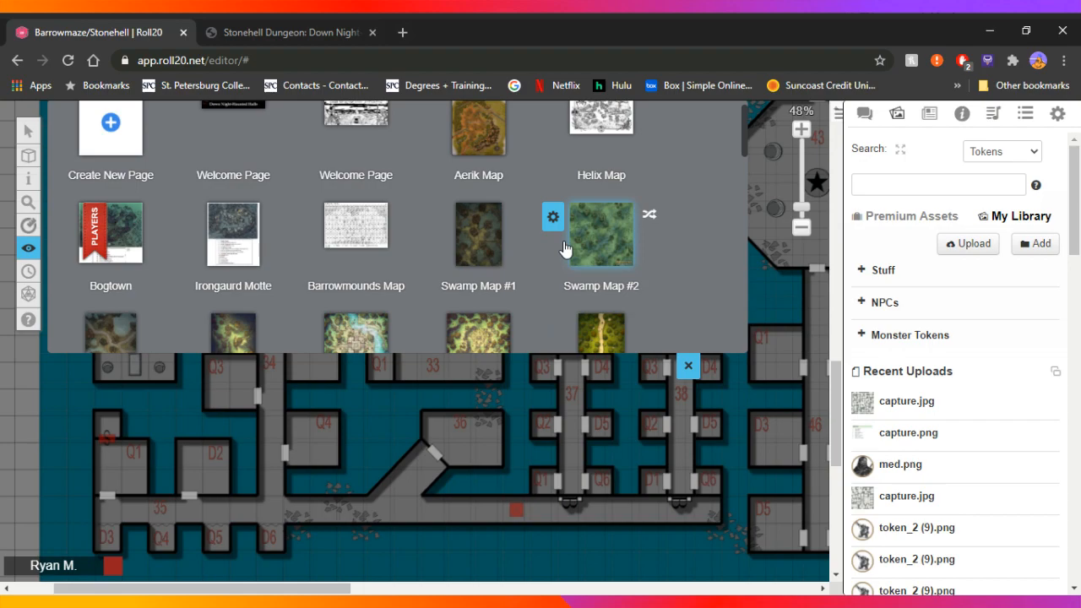
{"action": "scroll", "coordinate": [484, 164], "scroll_direction": "up", "scroll_amount": 1}
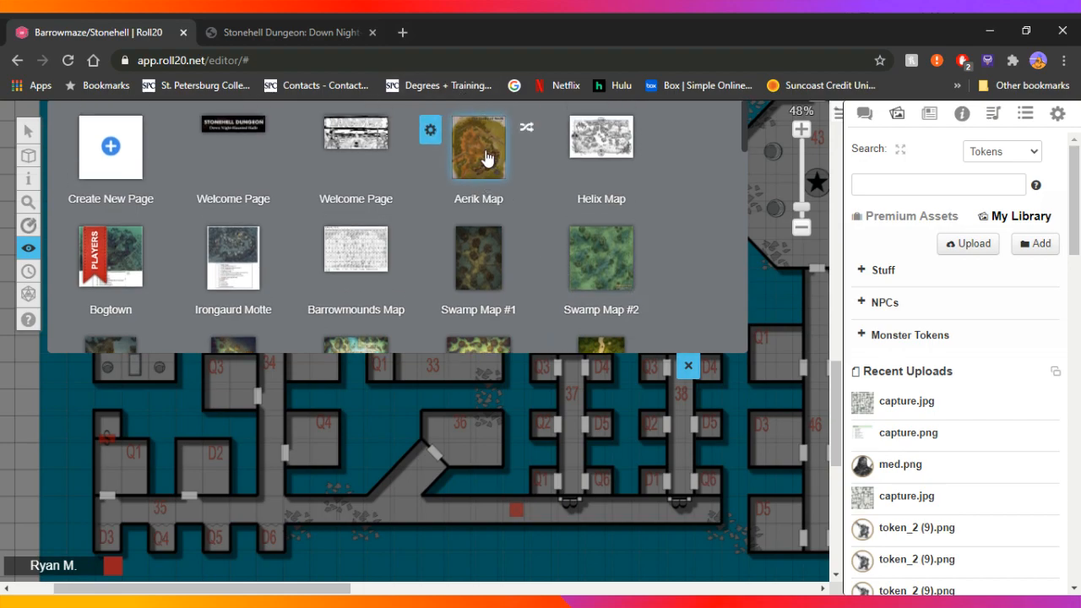
- Review the full page list once more and open the Welcome Page with the Stonehell Dungeon banner
{"action": "scroll", "coordinate": [490, 148], "scroll_direction": "down", "scroll_amount": 3}
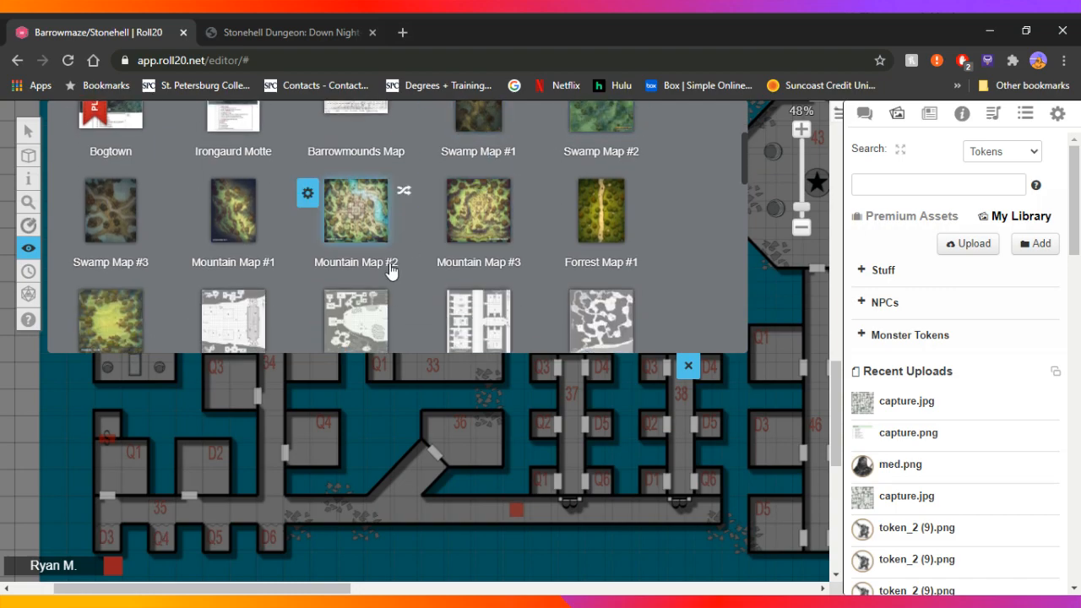
{"action": "scroll", "coordinate": [394, 270], "scroll_direction": "down", "scroll_amount": 2}
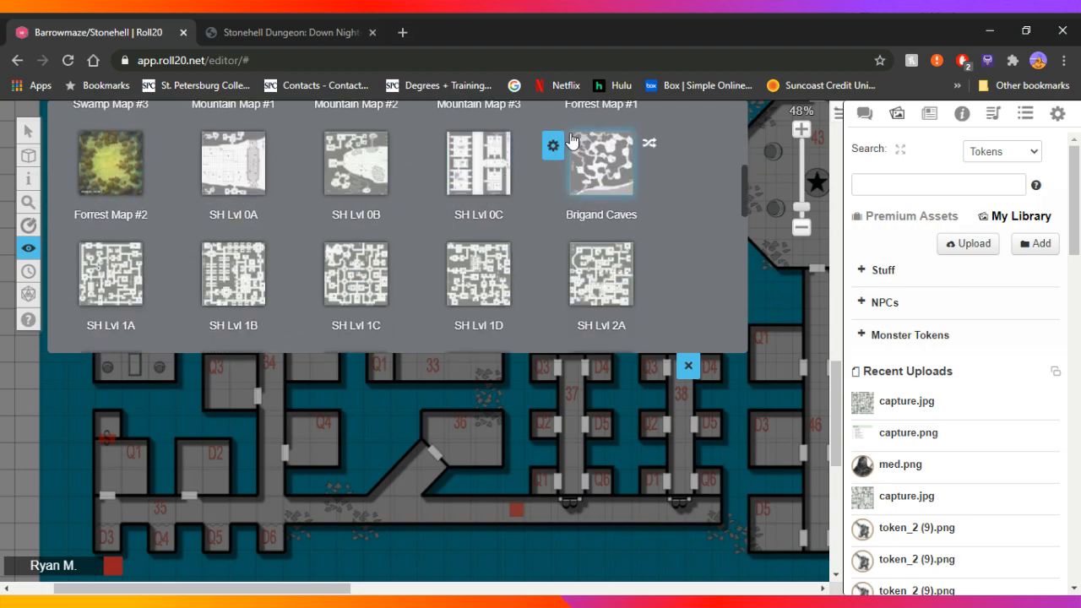
{"action": "scroll", "coordinate": [431, 258], "scroll_direction": "down", "scroll_amount": 8}
{"action": "scroll", "coordinate": [427, 255], "scroll_direction": "down", "scroll_amount": 4}
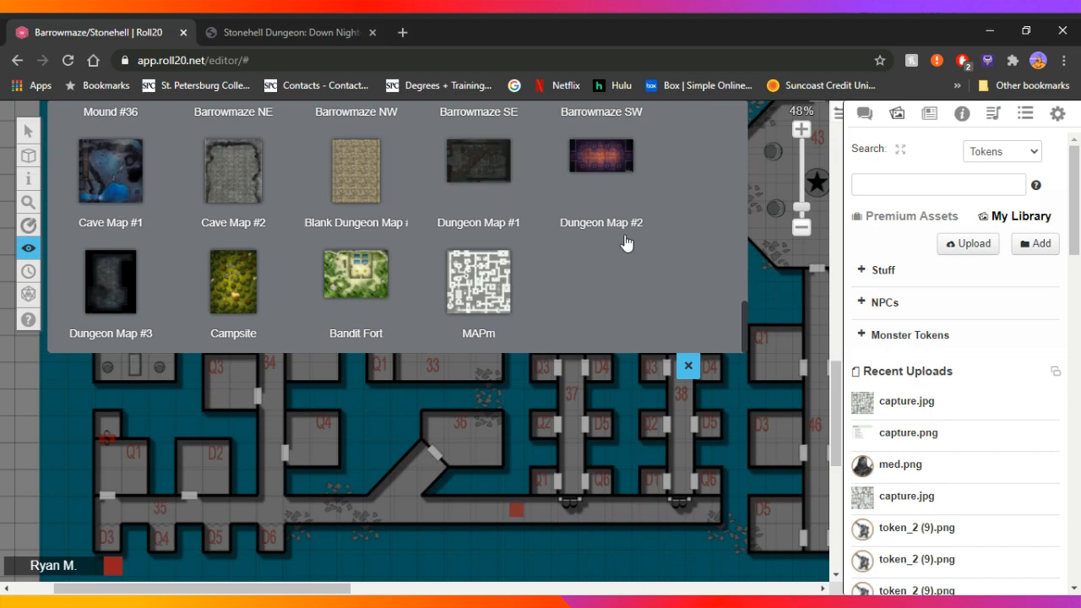
{"action": "scroll", "coordinate": [630, 319], "scroll_direction": "up", "scroll_amount": 10}
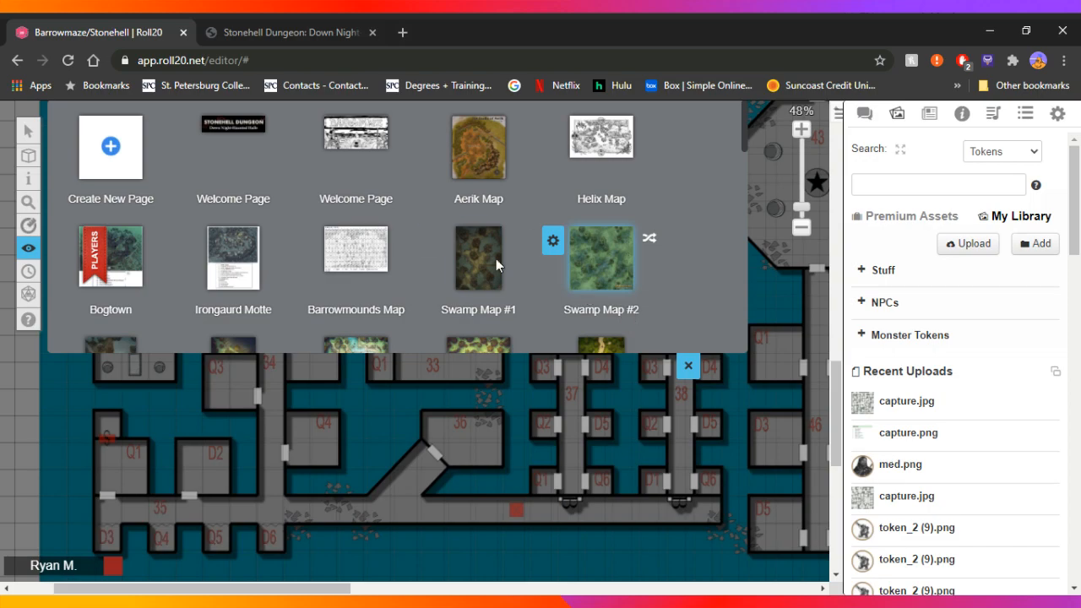
{"action": "left_click", "coordinate": [241, 142]}
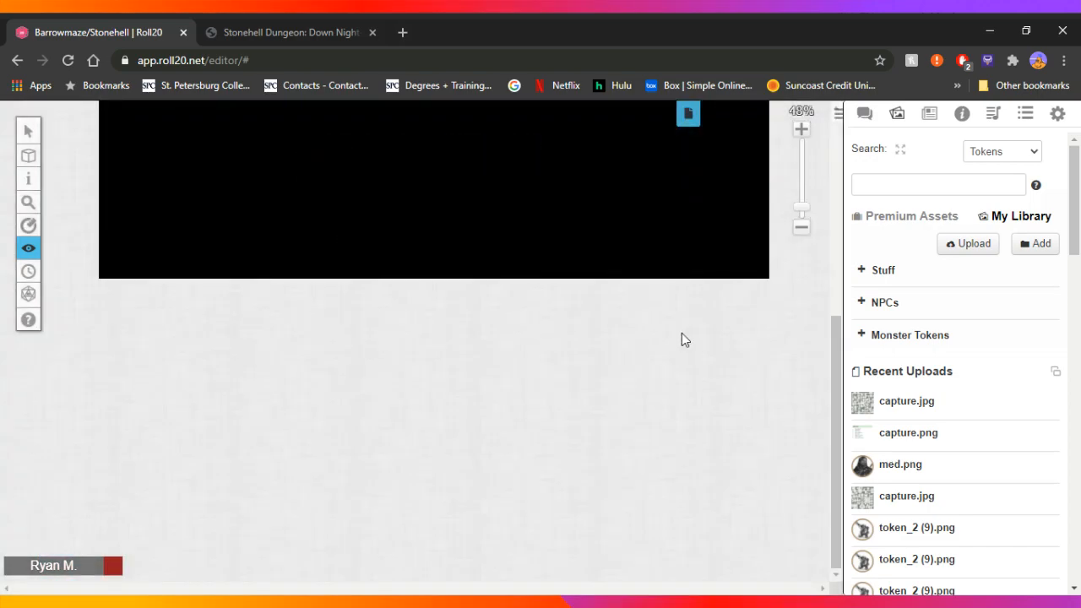